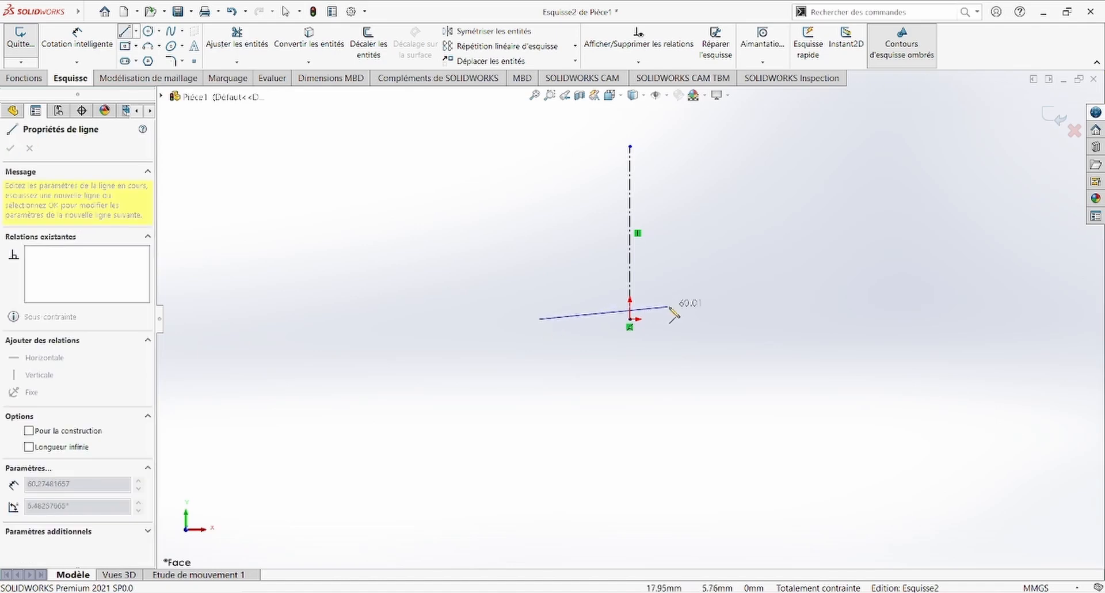
Sketch a closed arch profile on the origin: horizontal base about 90 mm wide, two vertical sides and a tangent top arc of about 45 mm radius
left_click(734, 319)
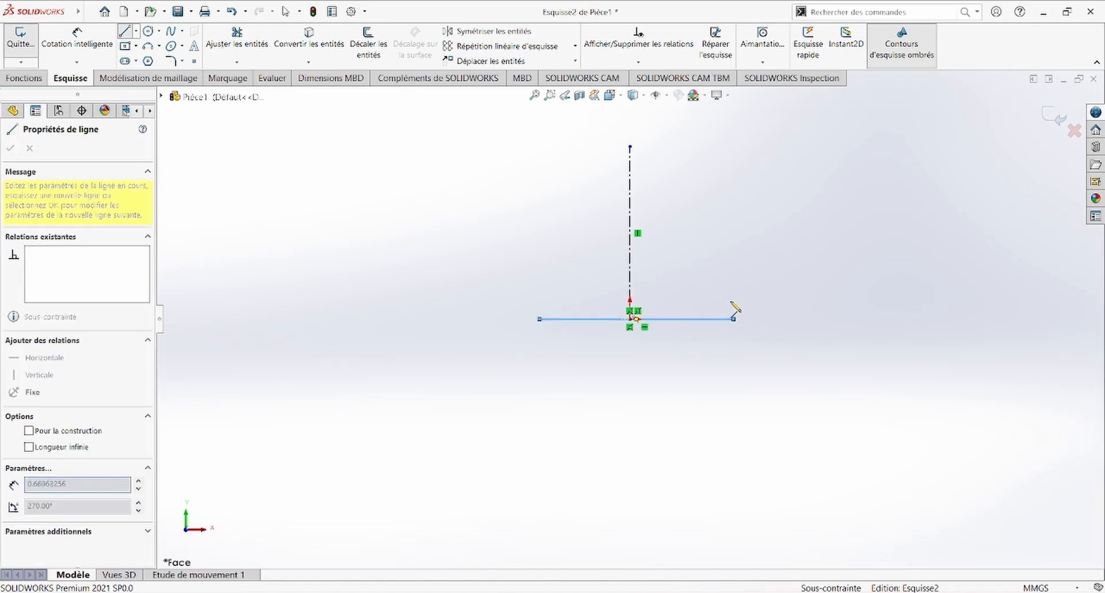
left_click(734, 189)
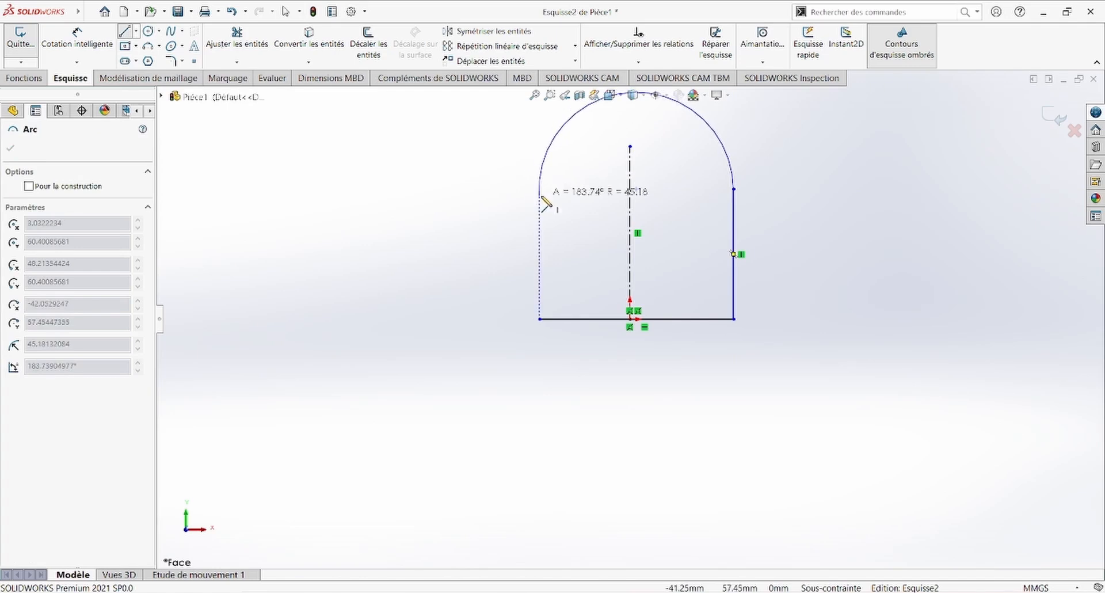
left_click(540, 196)
left_click(539, 318)
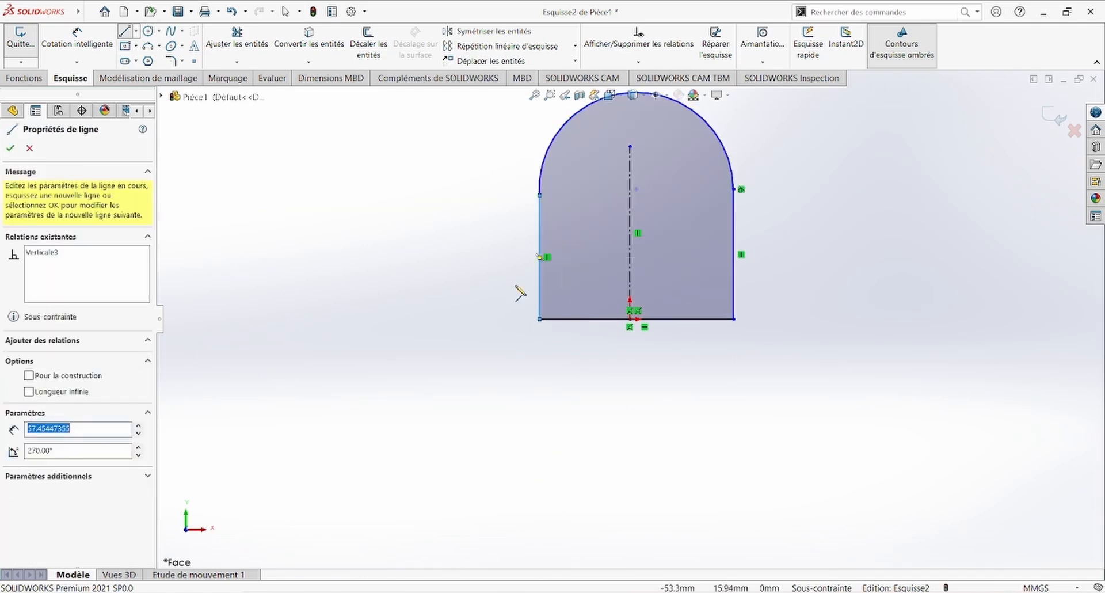
key("Escape")
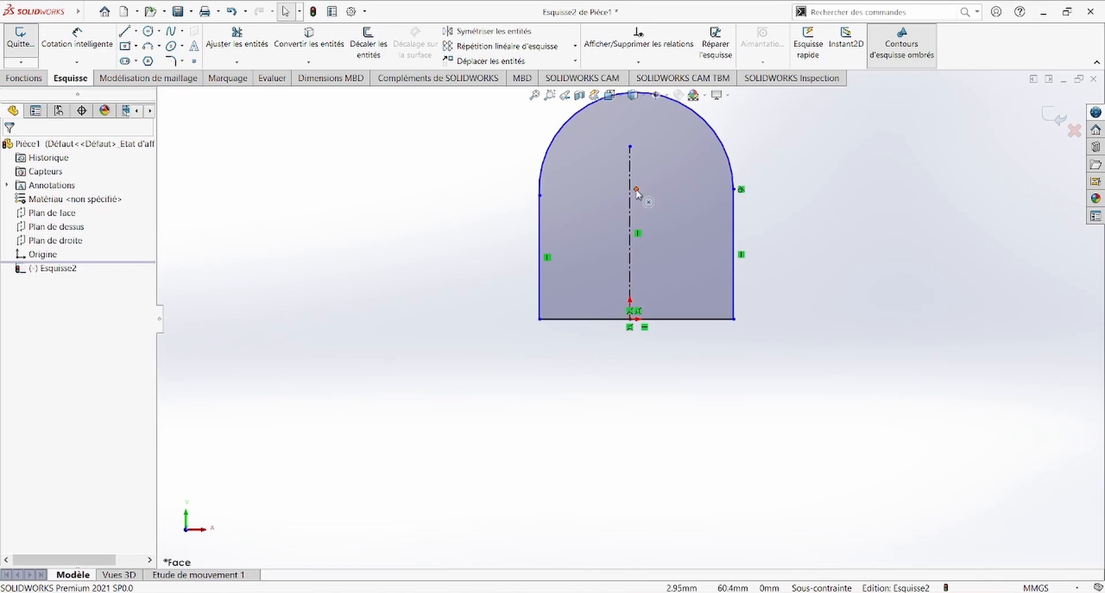
Add a coincident relation between the top arc's centre point and the vertical centerline
left_click(636, 190)
left_click(631, 214, "ctrl")
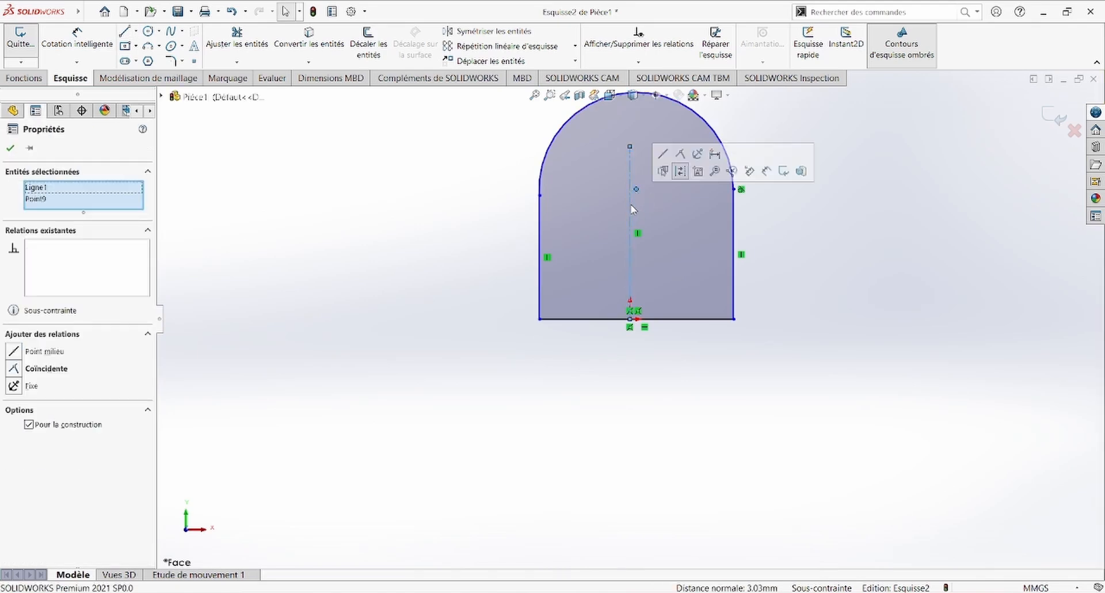
left_click(682, 157)
key("Escape")
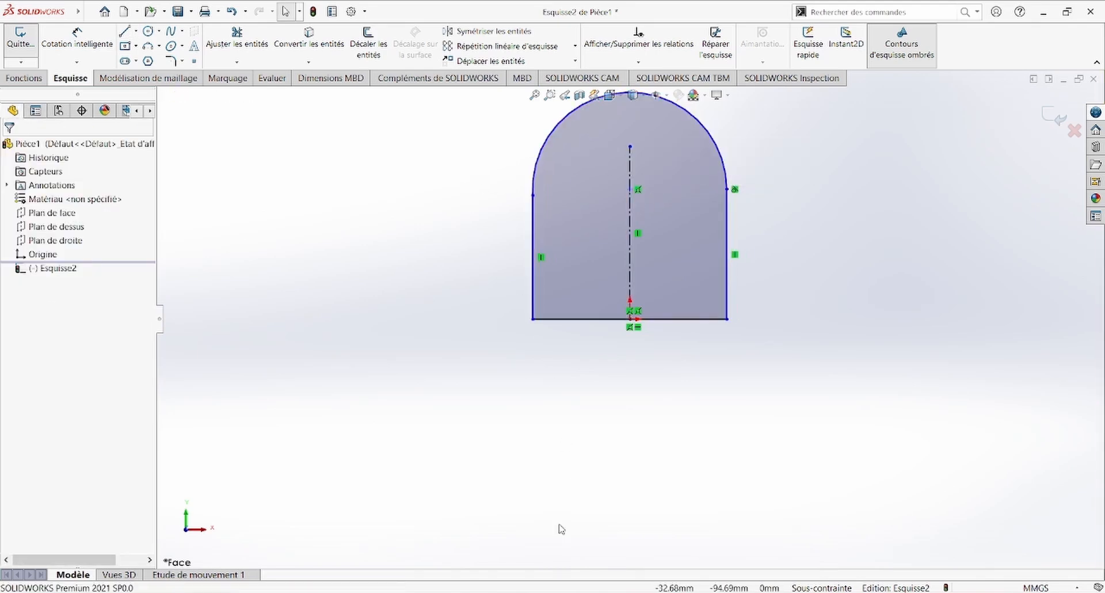
left_click(500, 592)
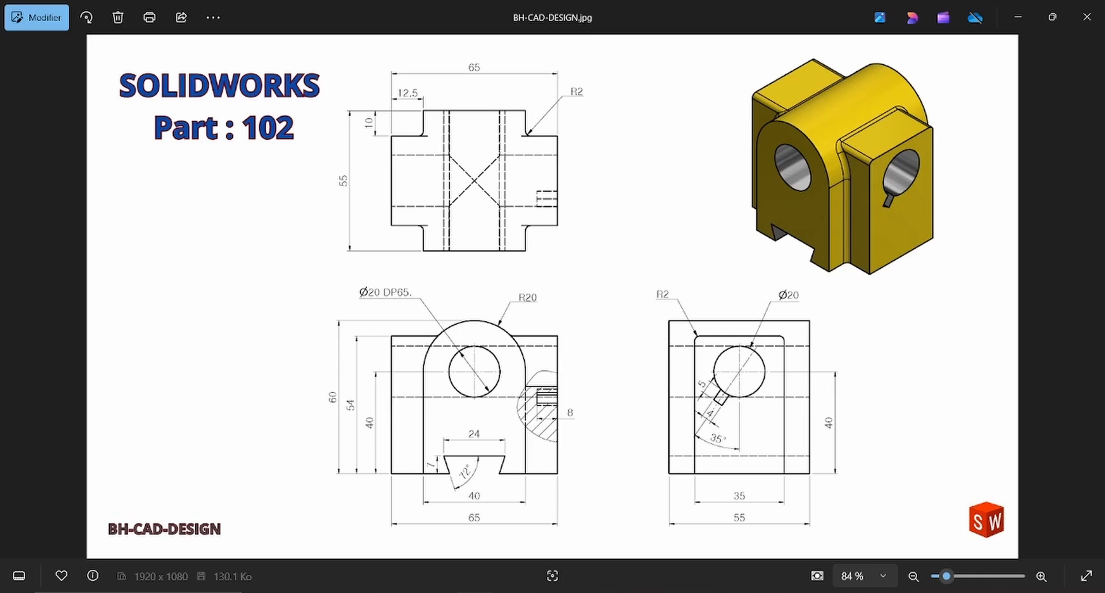
left_click(500, 592)
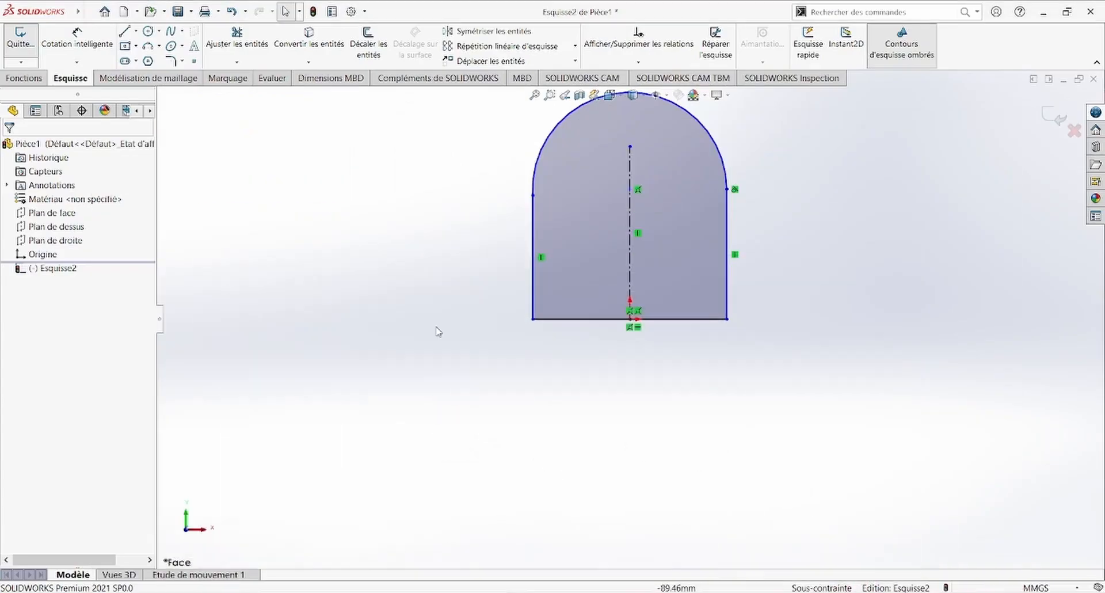
left_click(124, 31)
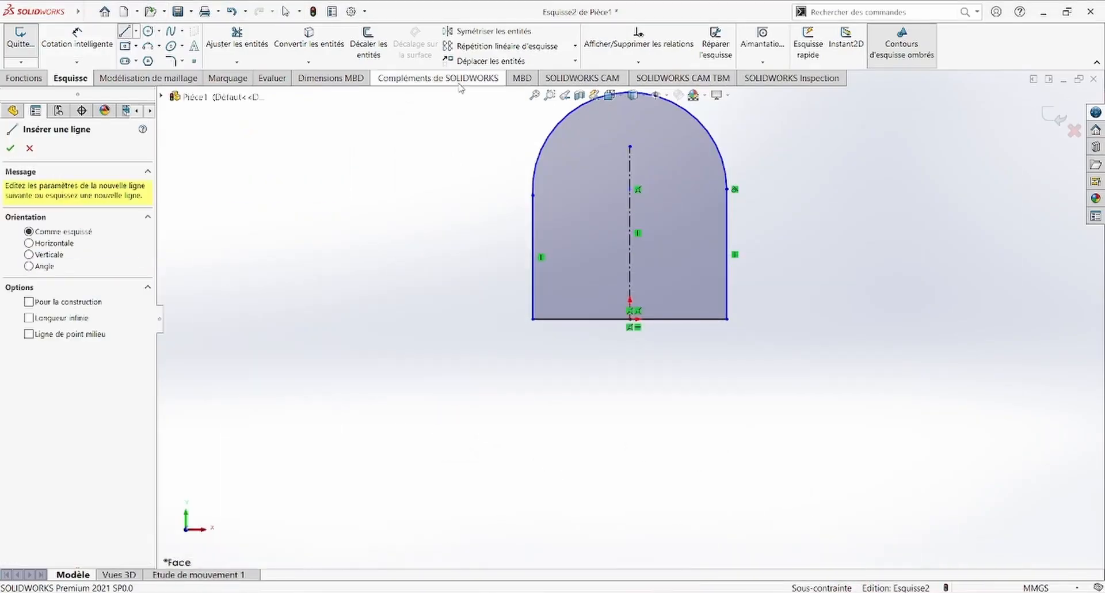
left_click(716, 144)
key("Escape")
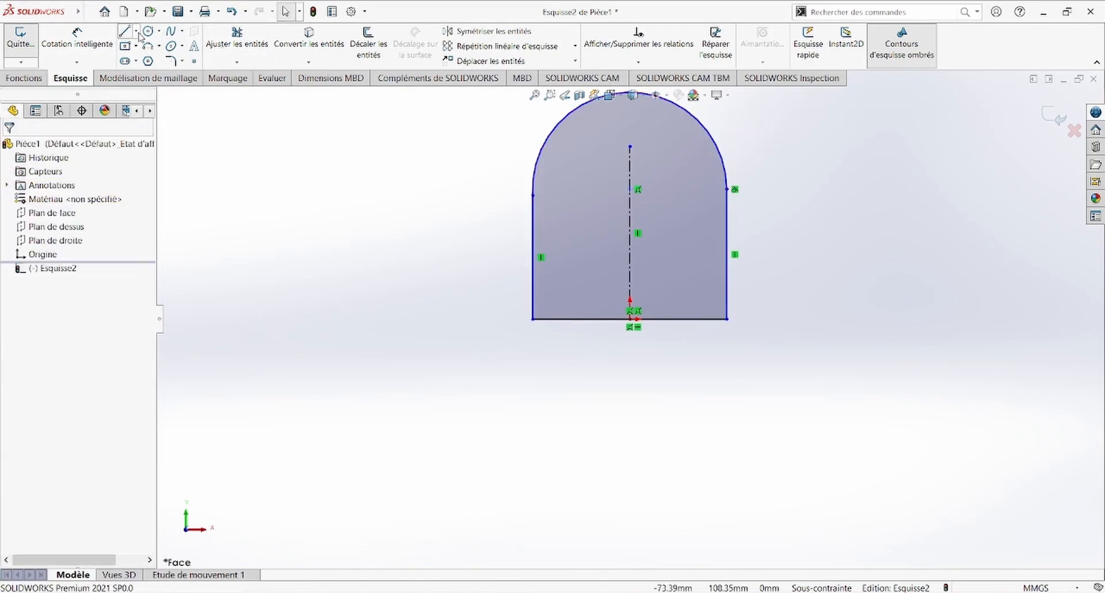
Sketch a three-line side block outline from the arch's lower right corner: outward along the base, vertically up, and horizontally back to the arc
left_click(124, 32)
left_click(727, 319)
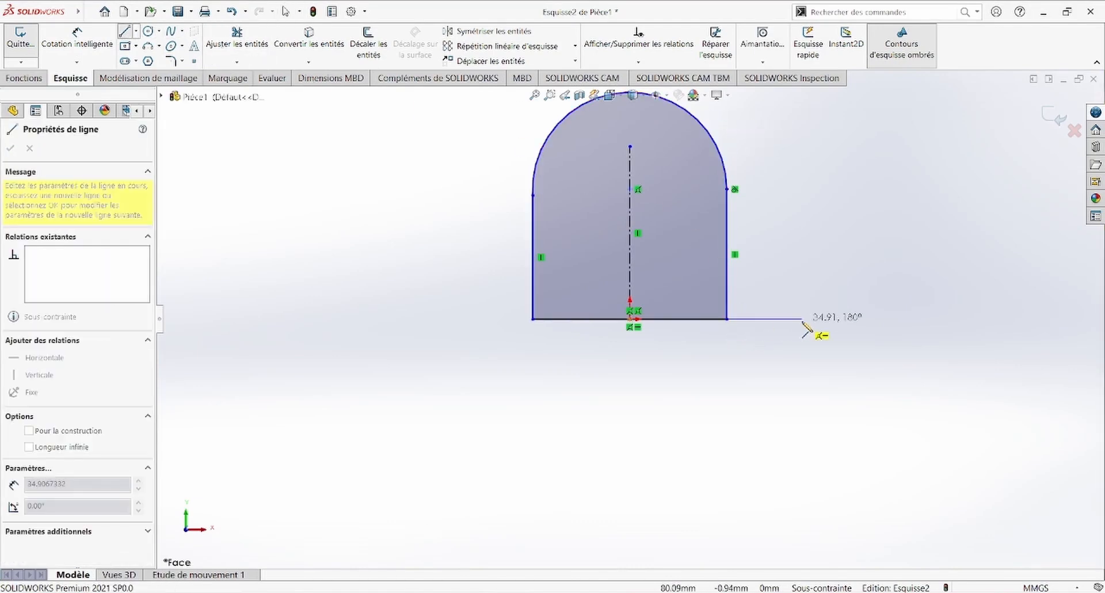
left_click(791, 318)
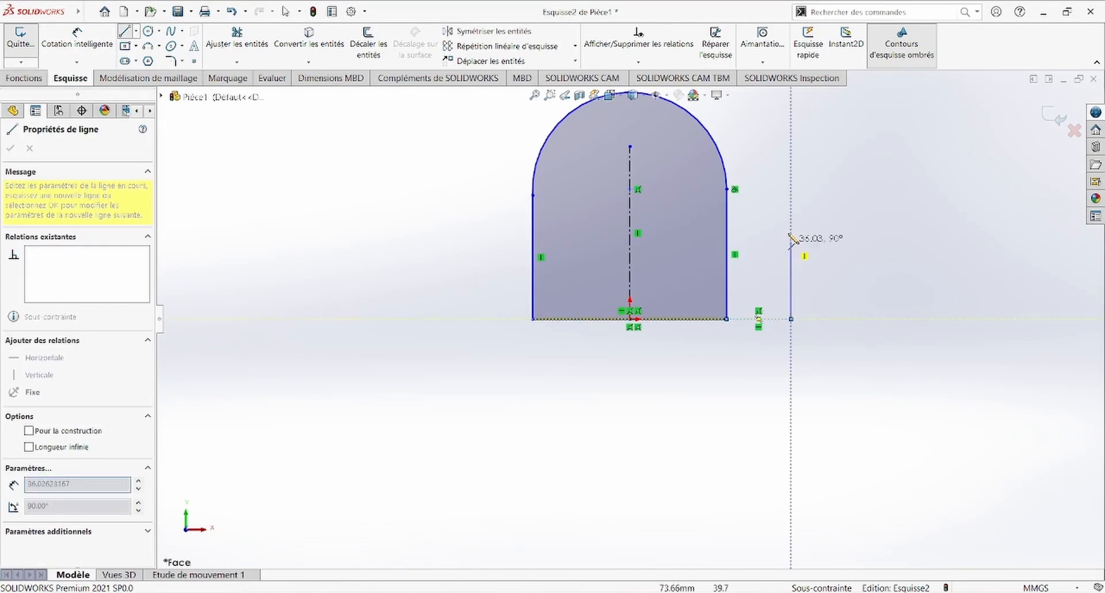
left_click(791, 151)
left_click(720, 153)
key("Escape")
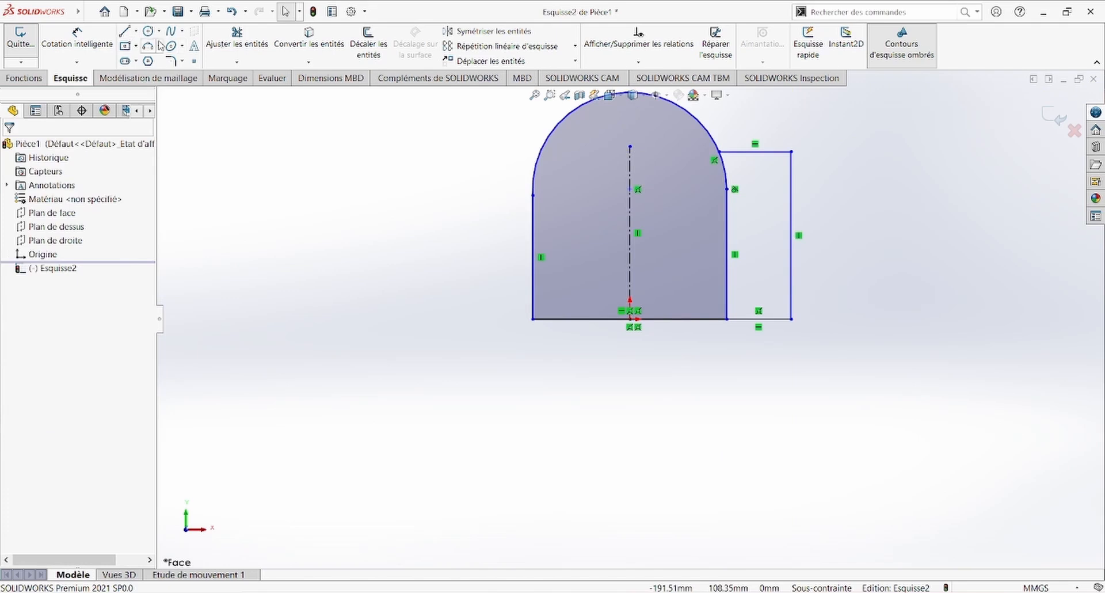
Consult the reference drawing and sketch the dovetail slot on the arch's base line with two slanted sides and a horizontal top edge
left_click(498, 592)
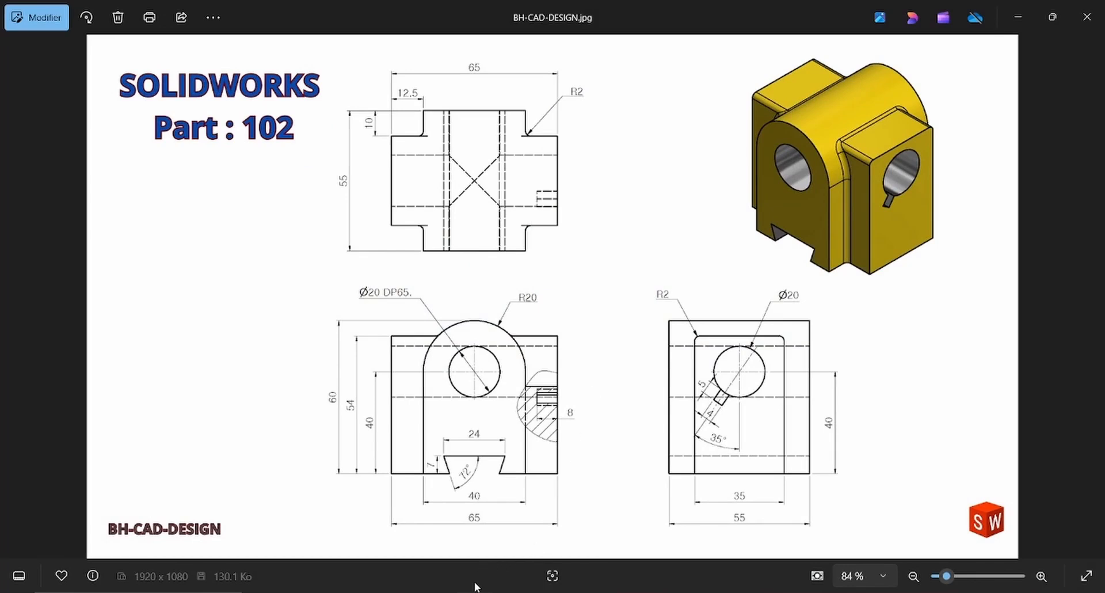
key("alt+Tab")
left_click(127, 31)
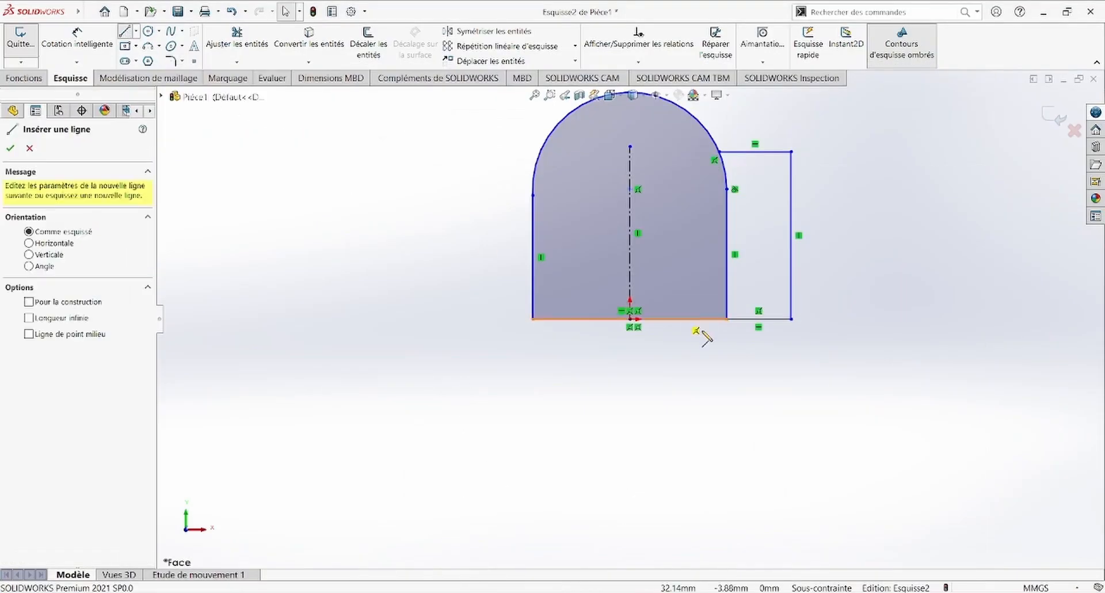
left_click(586, 318)
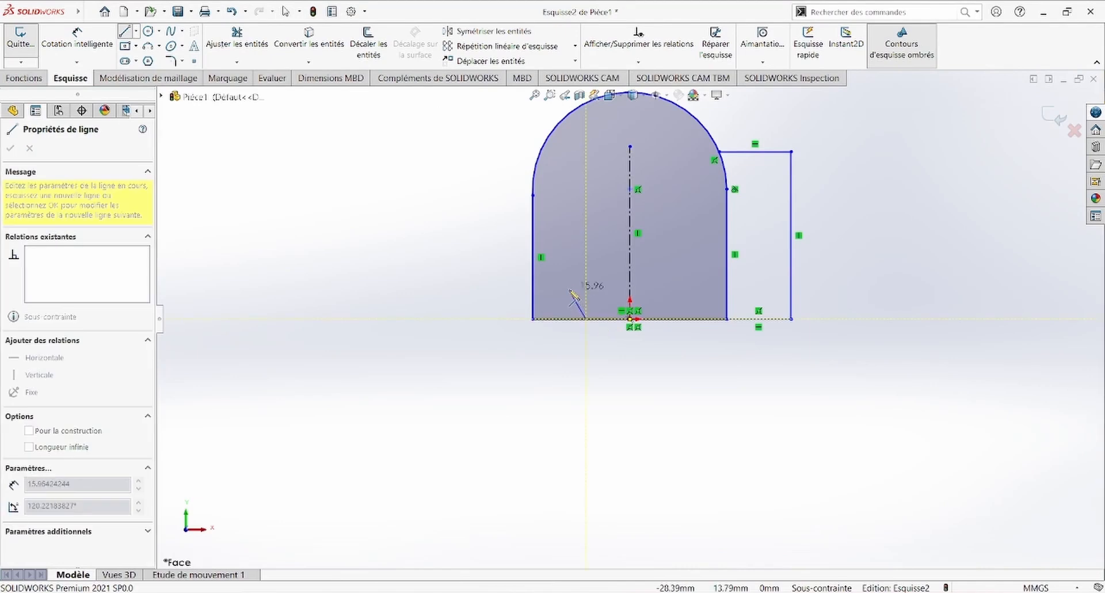
left_click(569, 287)
left_click(685, 286)
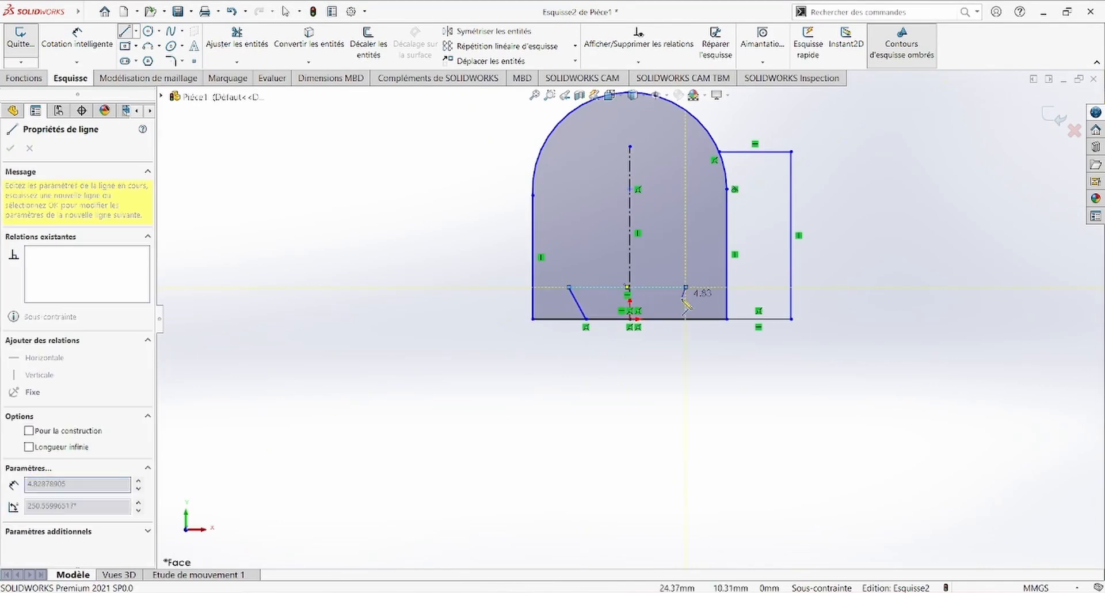
left_click(672, 318)
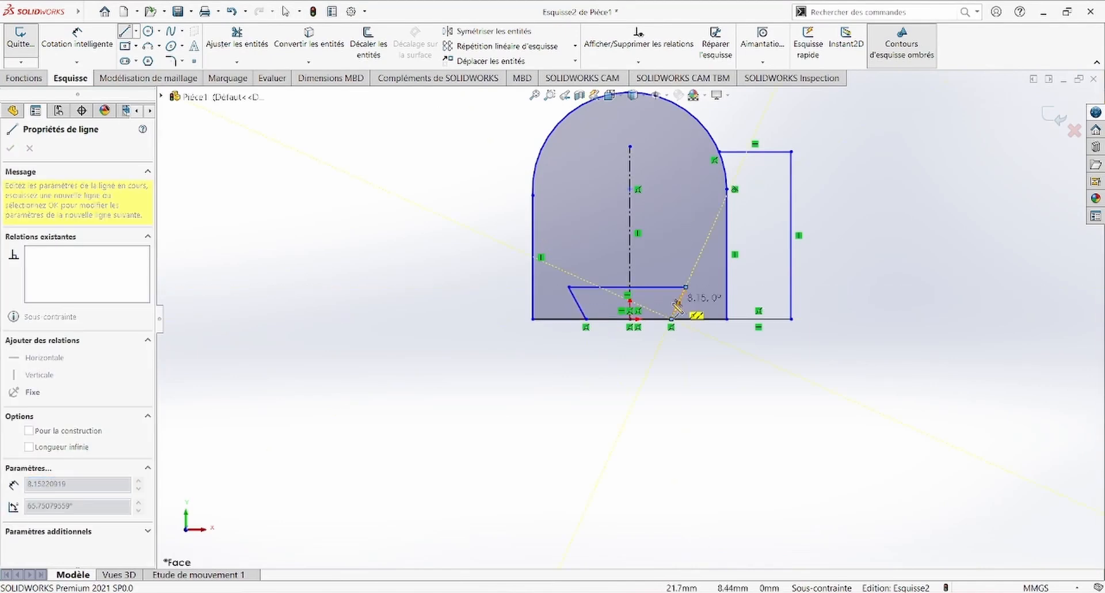
key("Escape")
Dimension the distance between the arch's two vertical sides as 40 mm
left_click(112, 51)
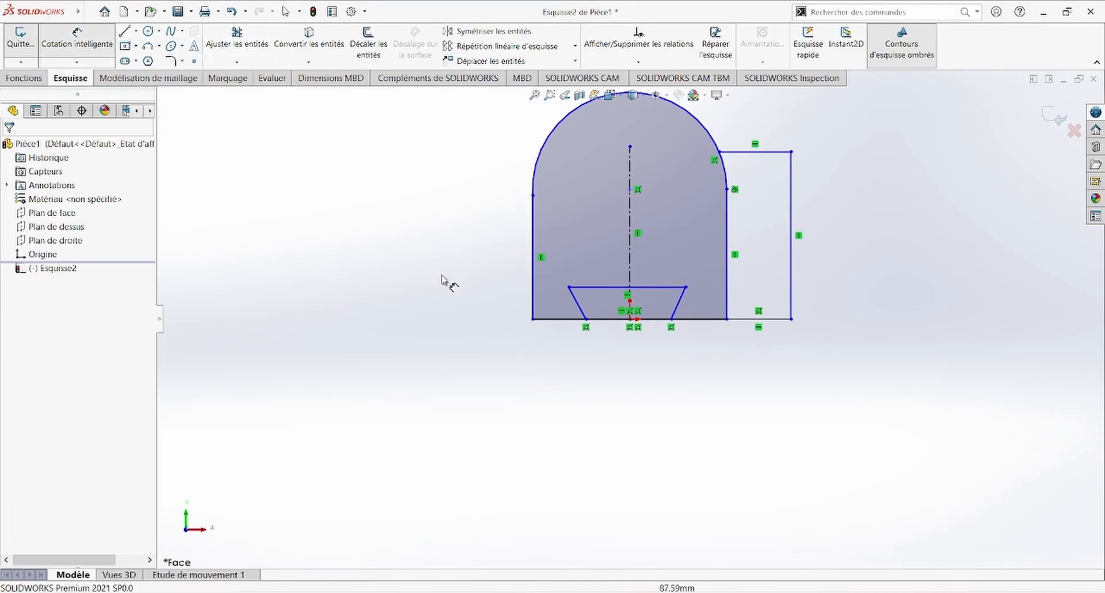
left_click(533, 308)
left_click(727, 304)
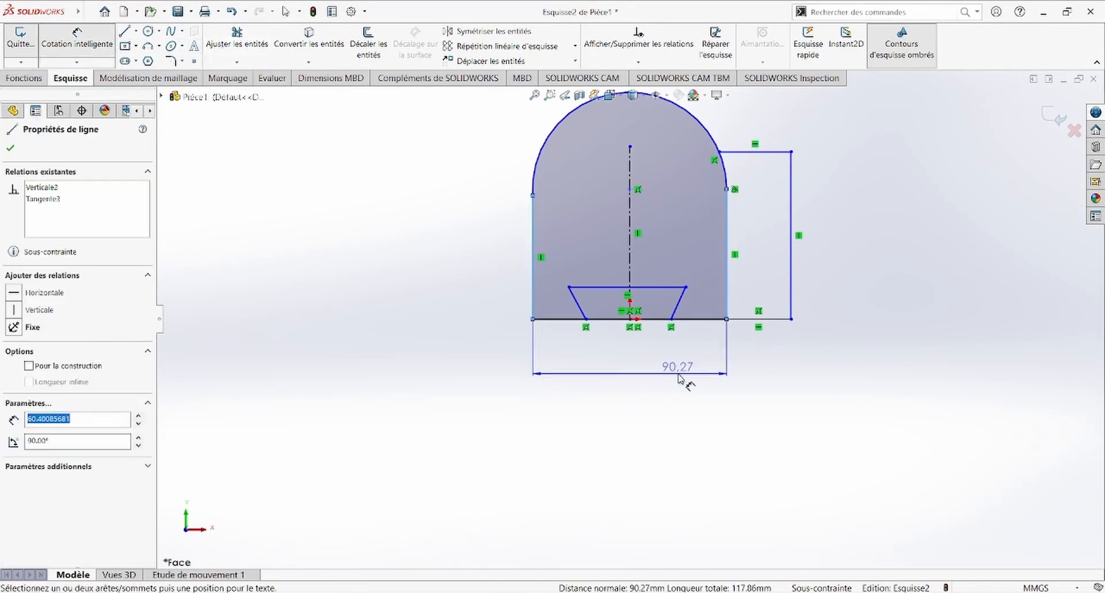
left_click(678, 375)
type("40")
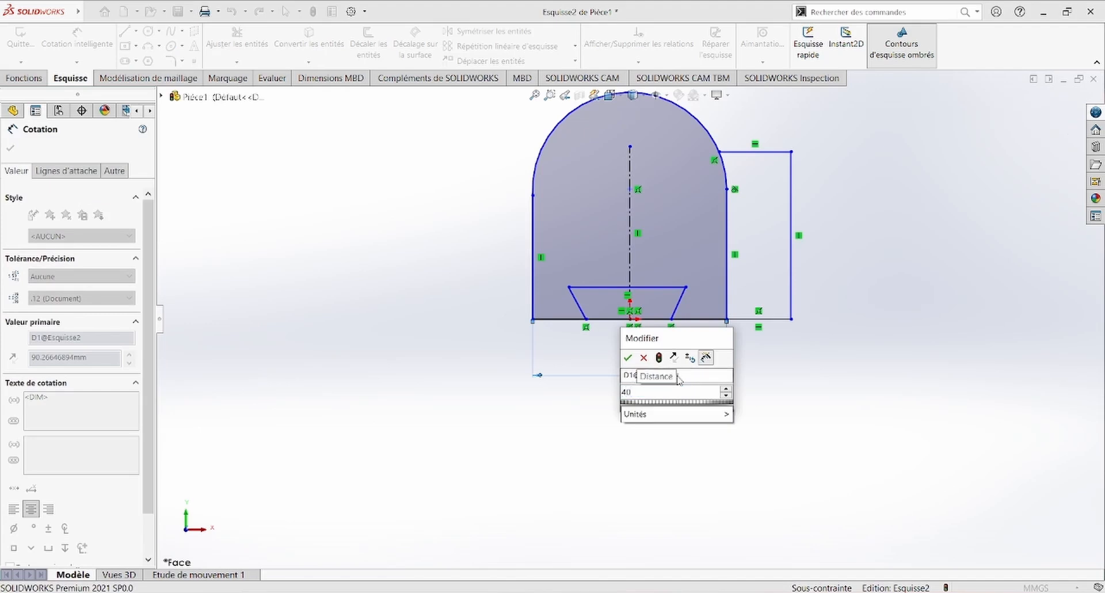
key("Return")
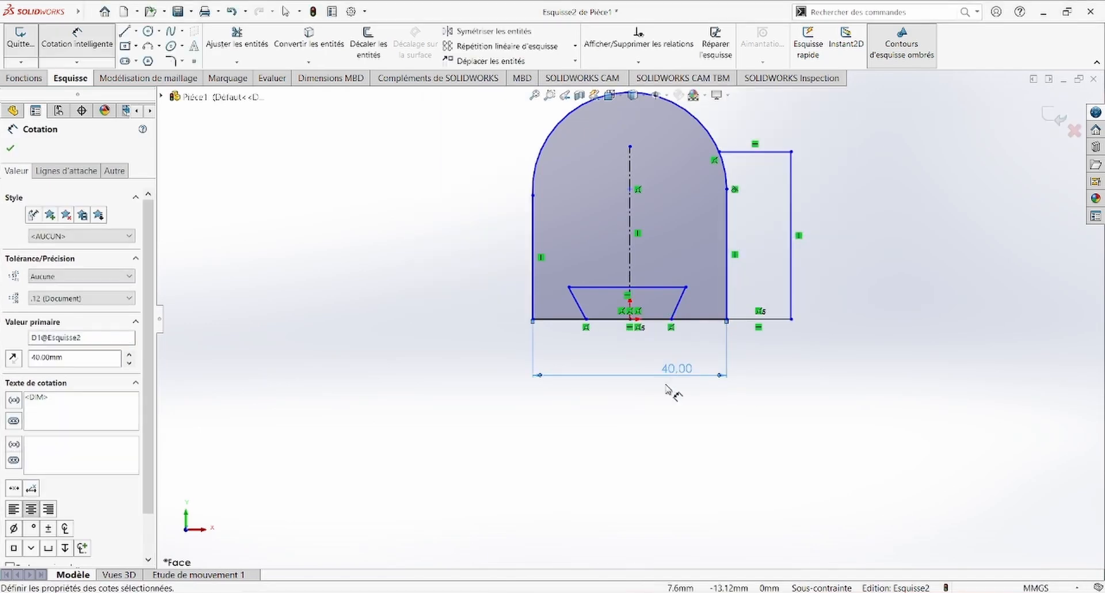
Check the reference drawing and dimension the dovetail's top edge as 24 mm
key("alt+Tab")
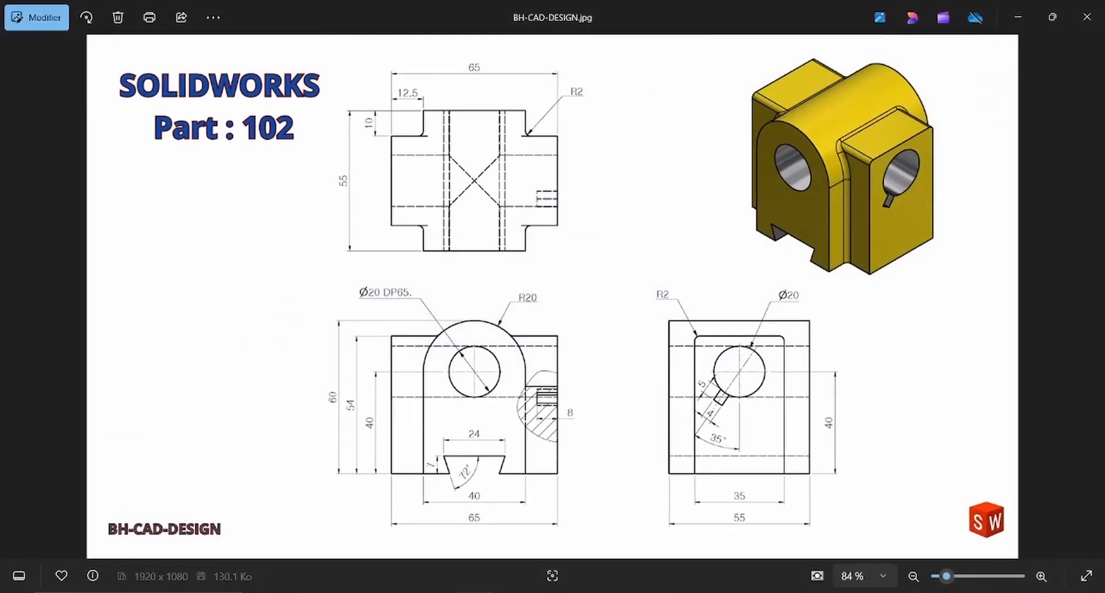
key("alt+Tab")
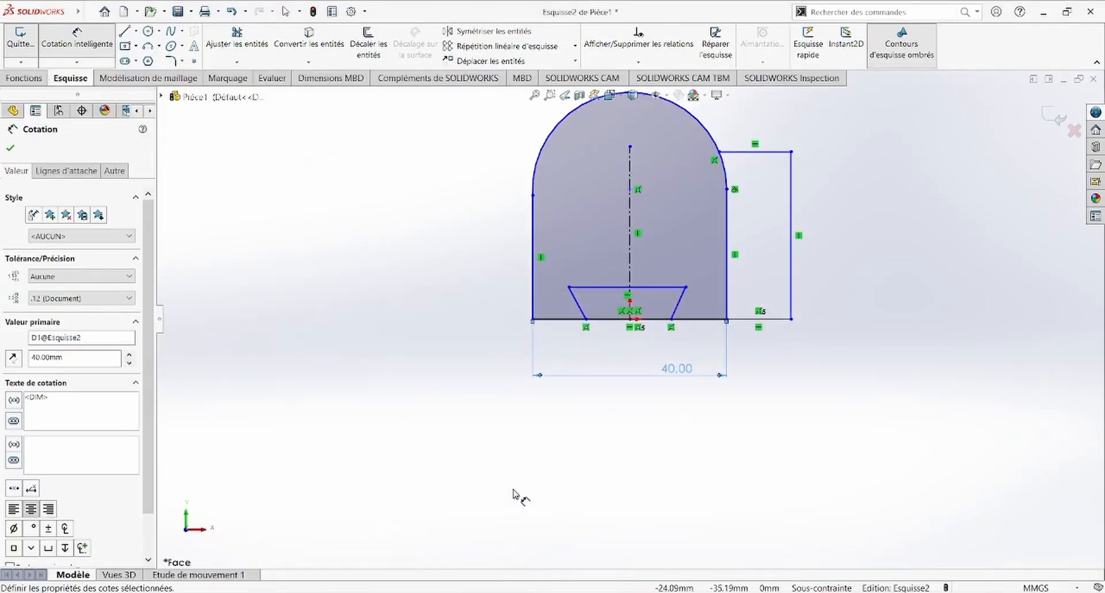
left_click(611, 287)
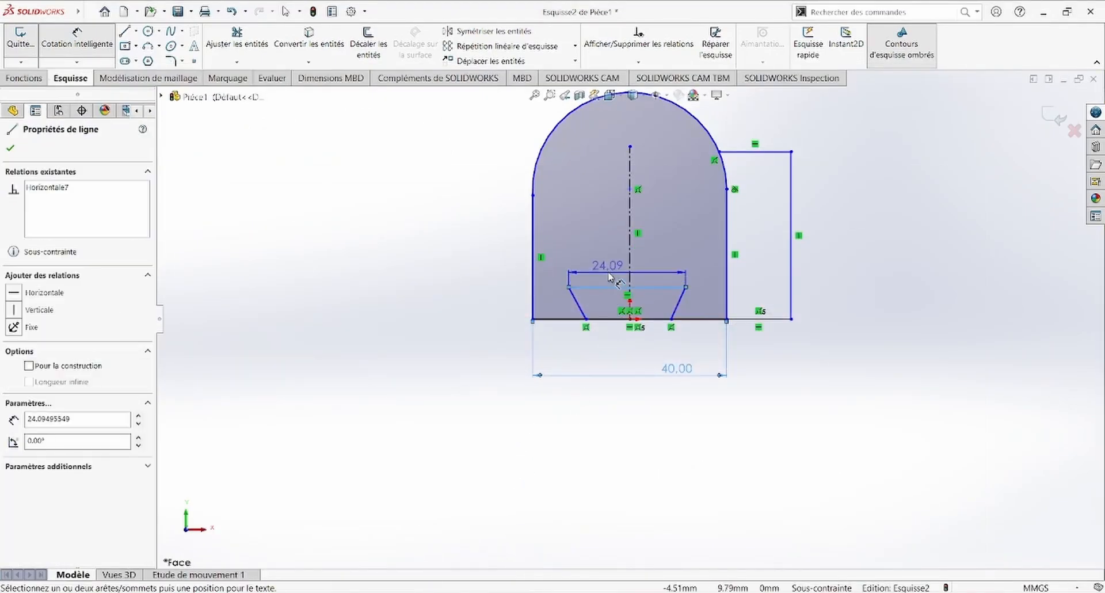
left_click(611, 273)
type("24")
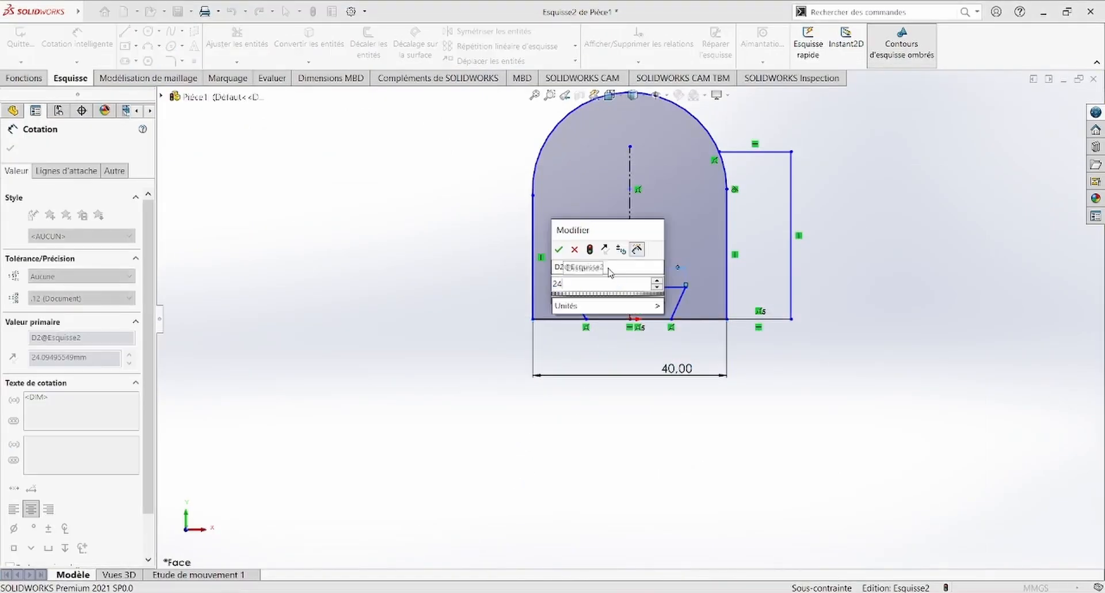
key("Return")
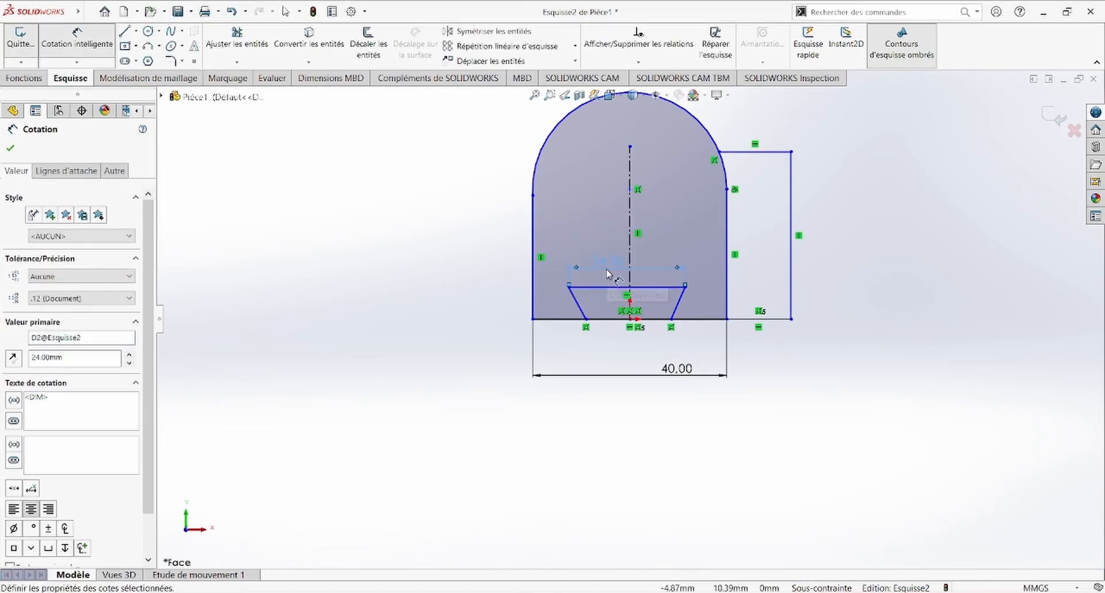
Check the reference drawing and dimension the dovetail's height above the base line as 7 mm
key("alt+Tab")
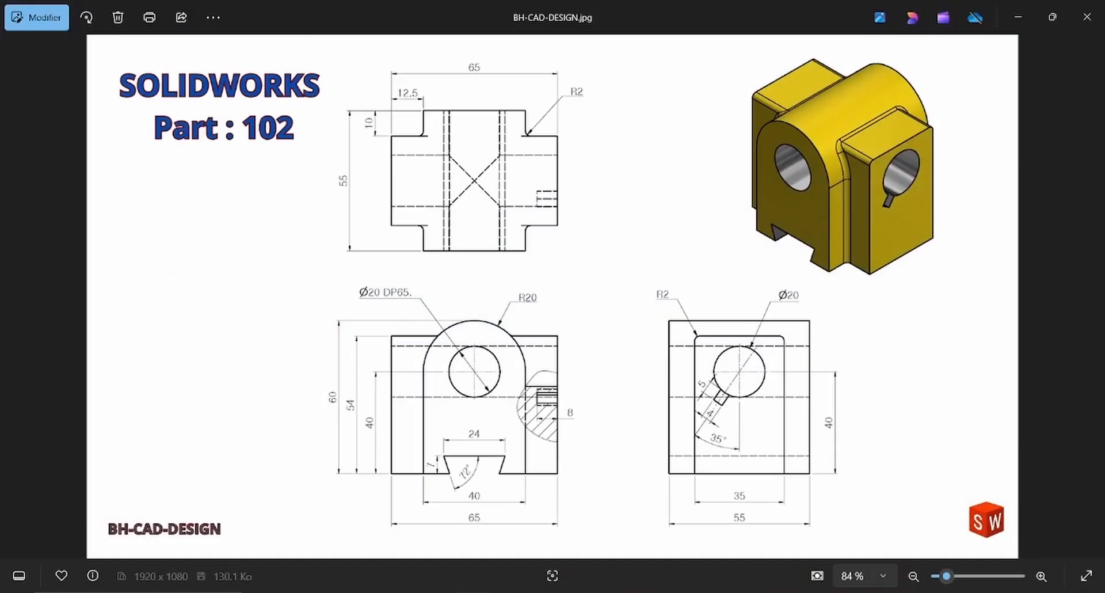
key("alt+Tab")
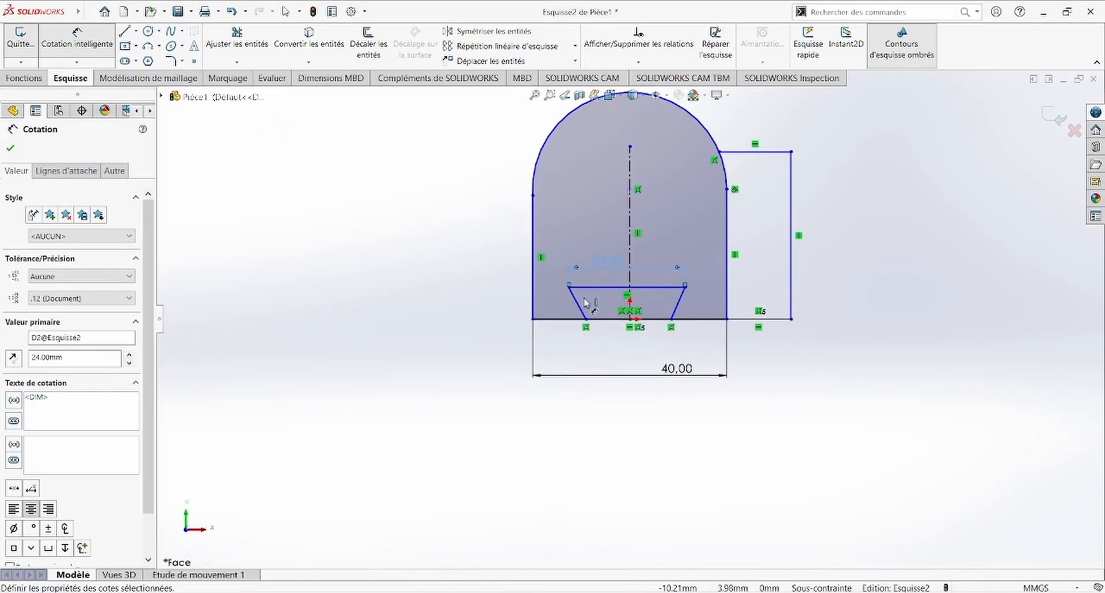
left_click(573, 318)
left_click(568, 286)
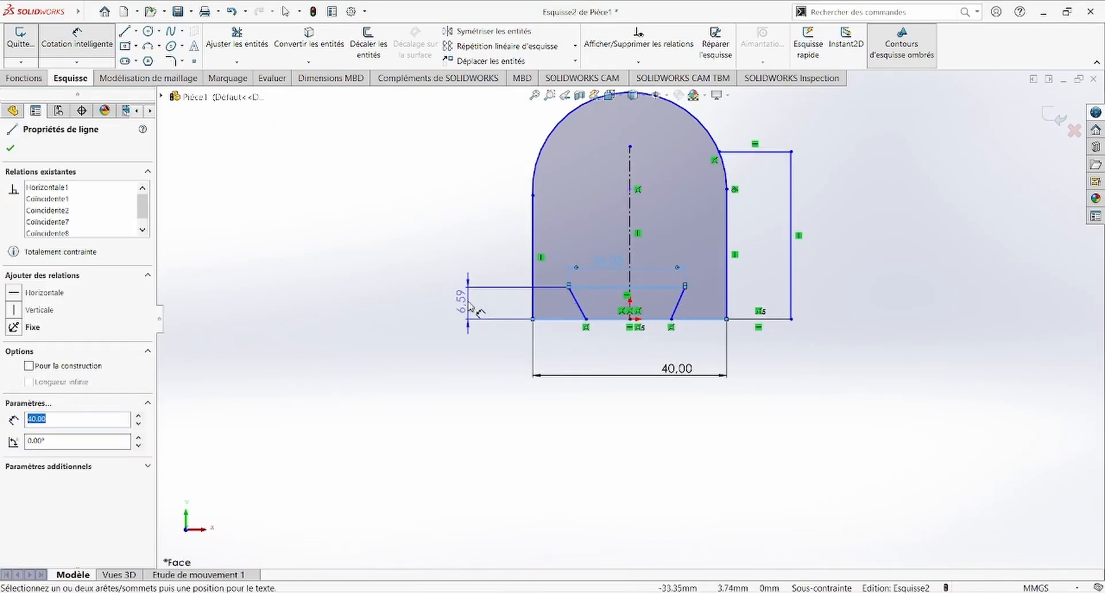
left_click(464, 300)
type("7")
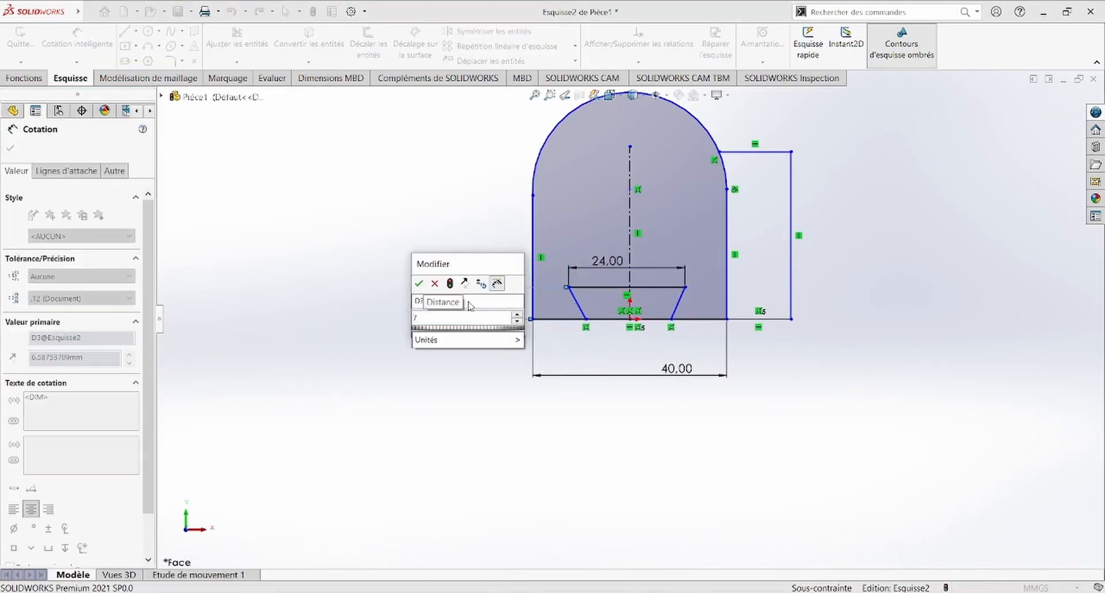
key("Return")
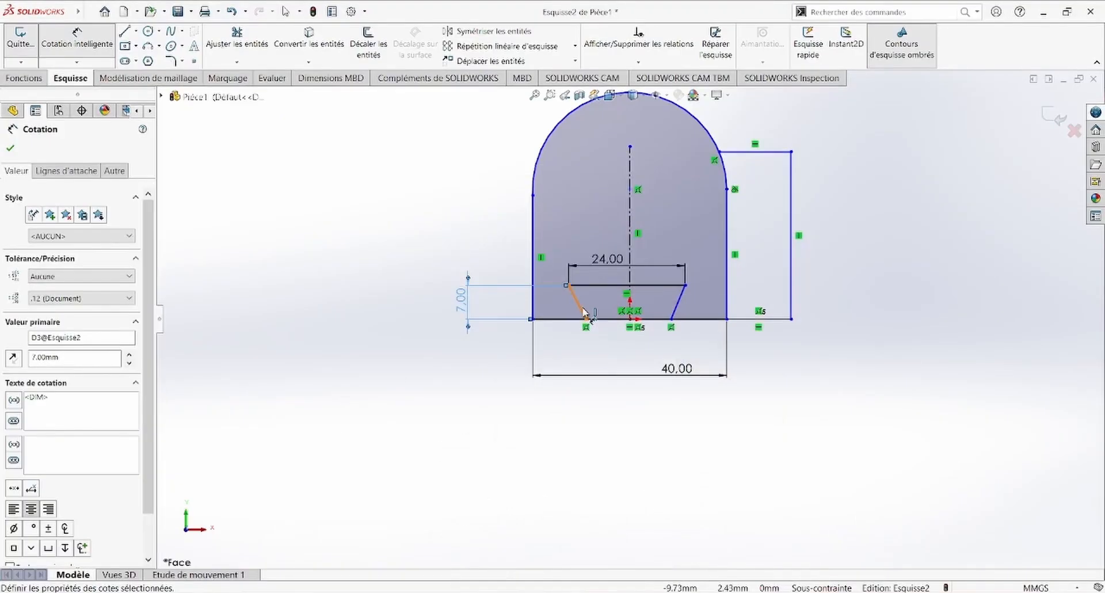
Dimension the angle between the dovetail's left slanted side and its top edge as 72 degrees
left_click(585, 313)
left_click(602, 319)
left_click(607, 301)
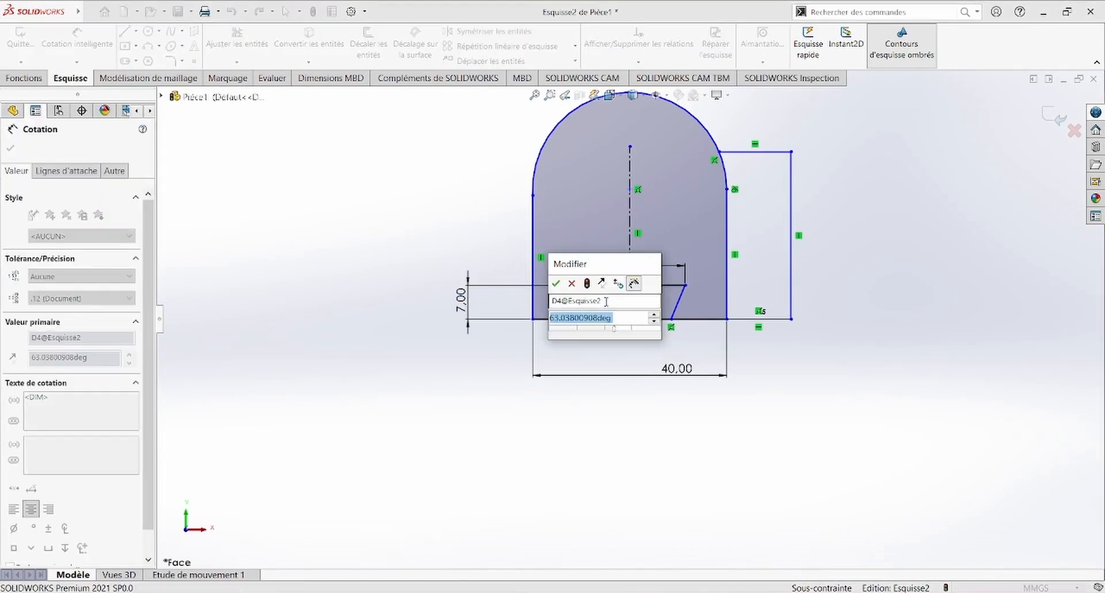
type("72")
key("Return")
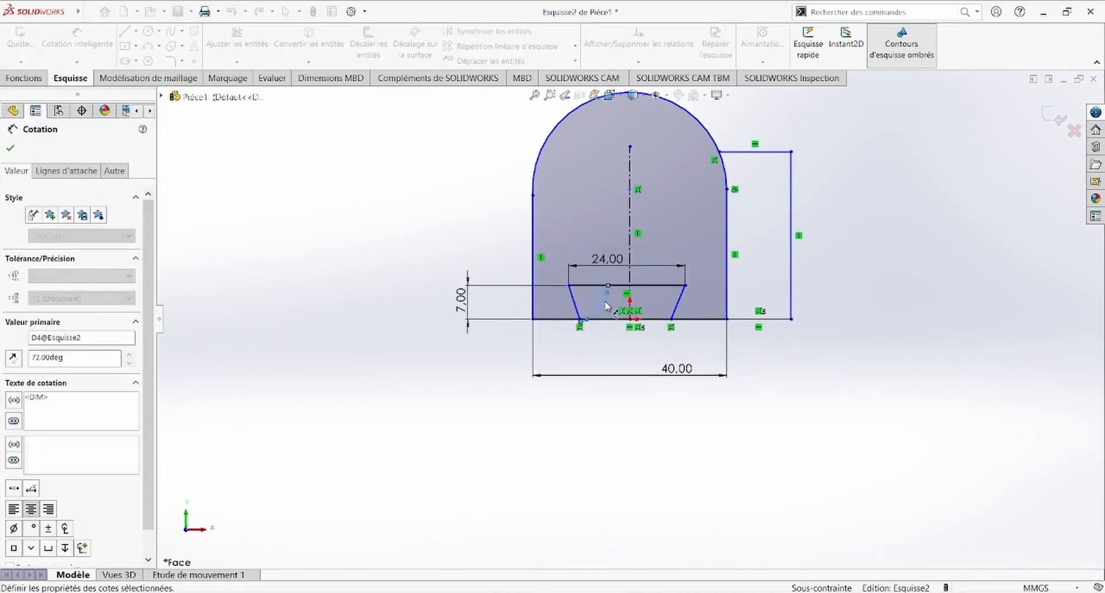
Dimension the angle between the dovetail's right slanted side and its top edge as 72 degrees
left_click(665, 286)
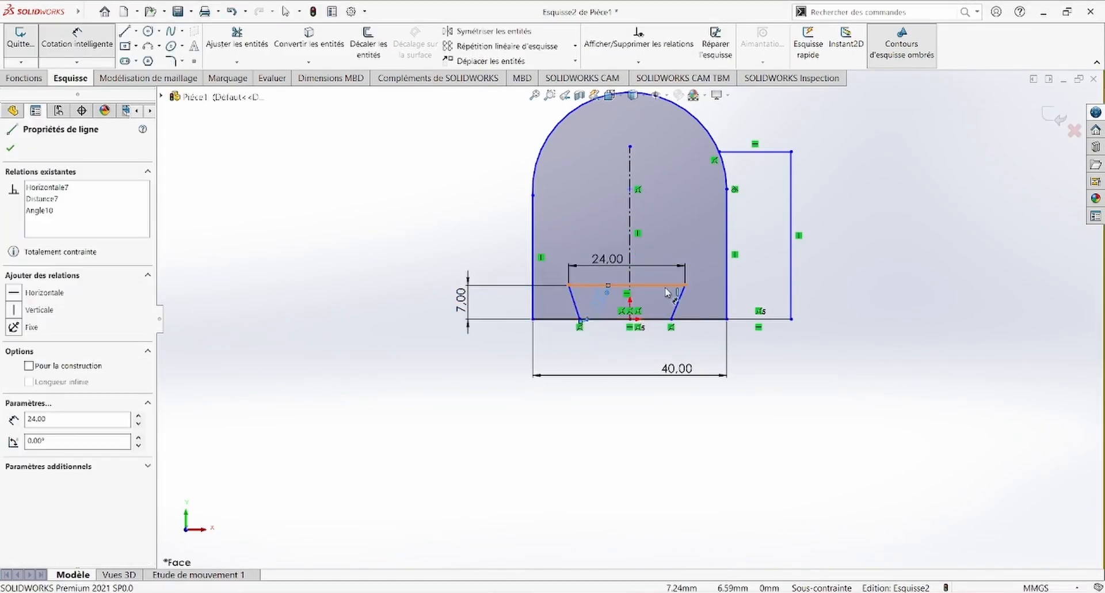
left_click(679, 300)
left_click(663, 300)
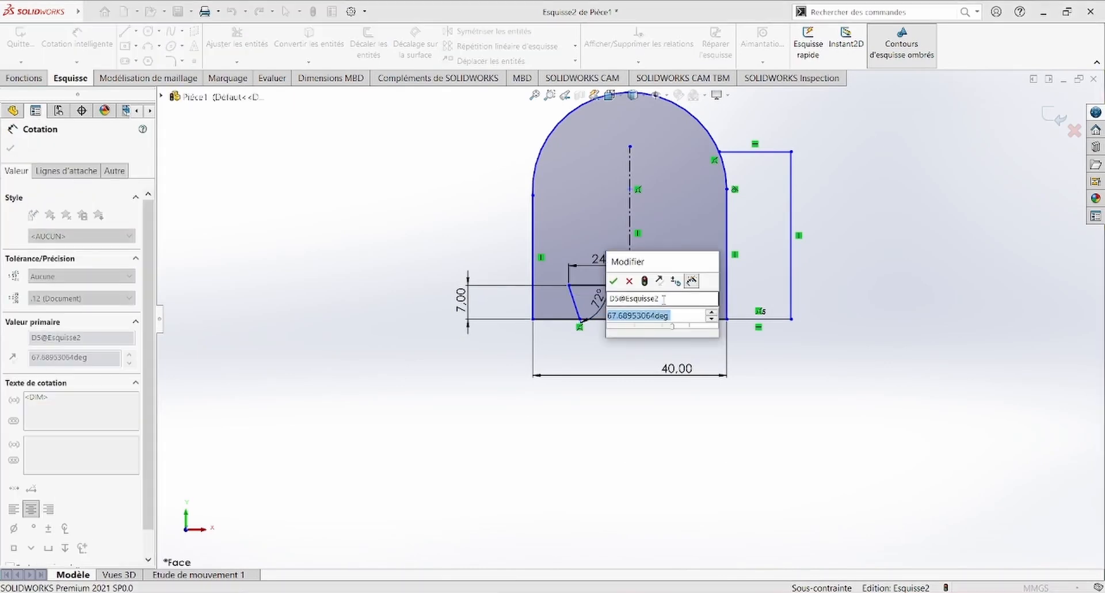
type("72")
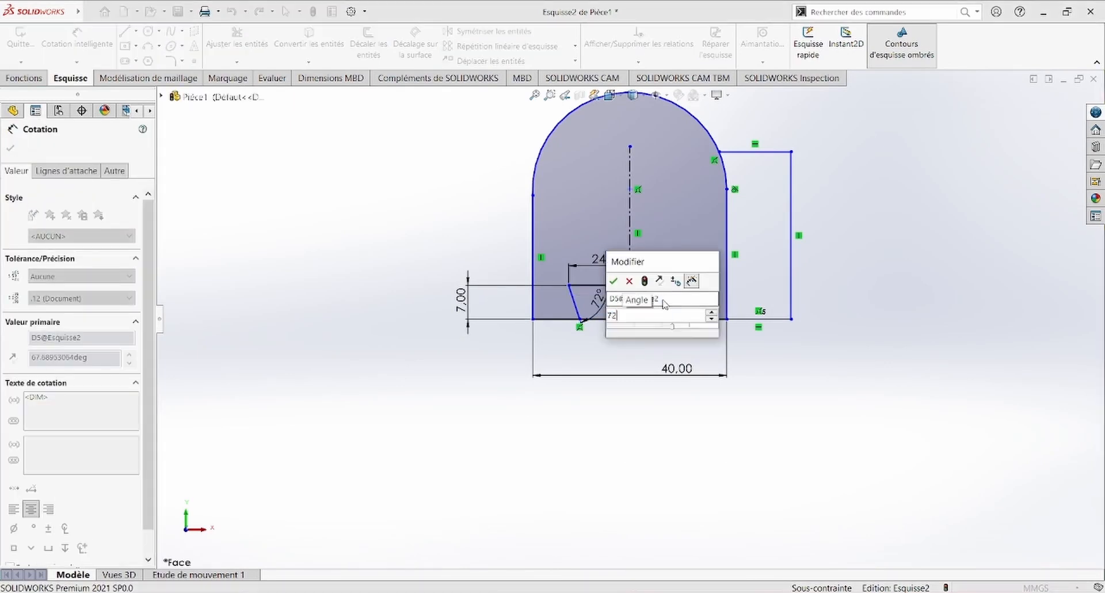
key("Return")
key("Escape")
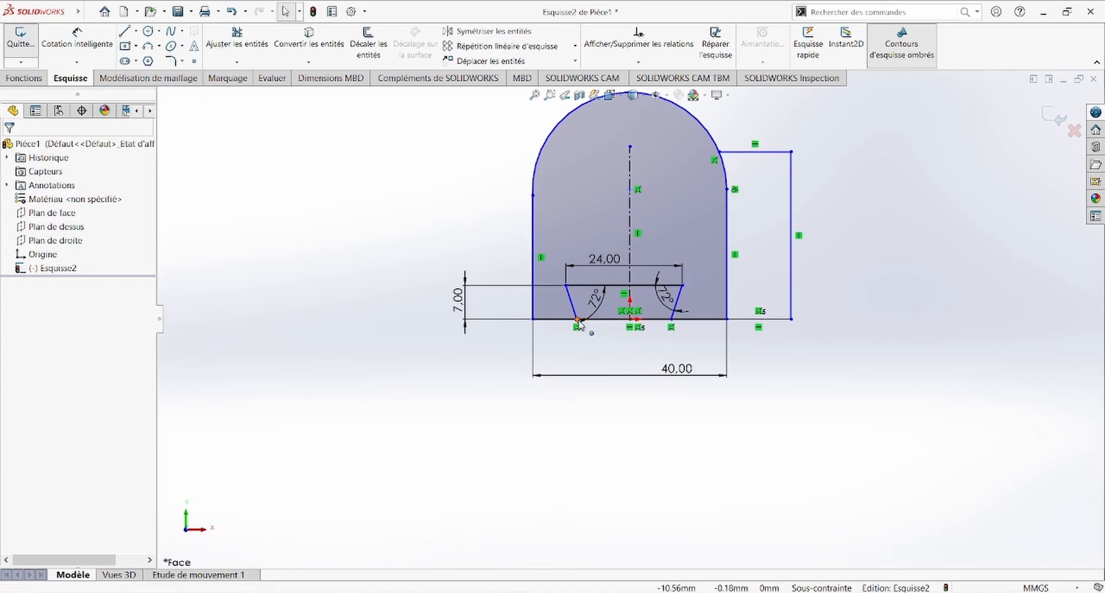
Make the dovetail's two lower corner points symmetric about the vertical centerline
left_click(578, 319)
left_click(630, 272, "ctrl")
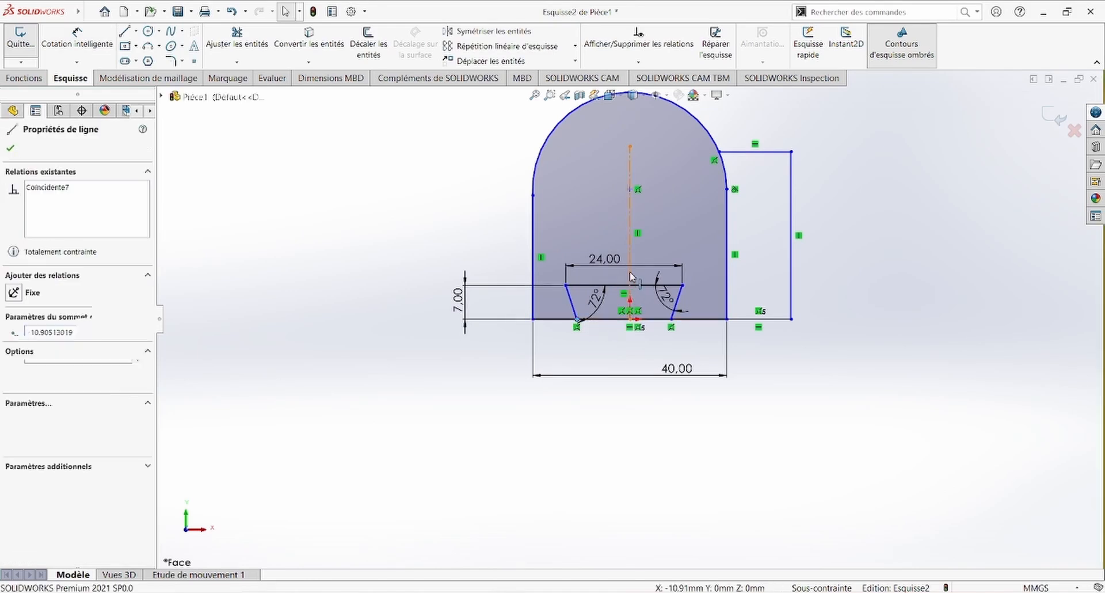
left_click(671, 319, "ctrl")
left_click(703, 267)
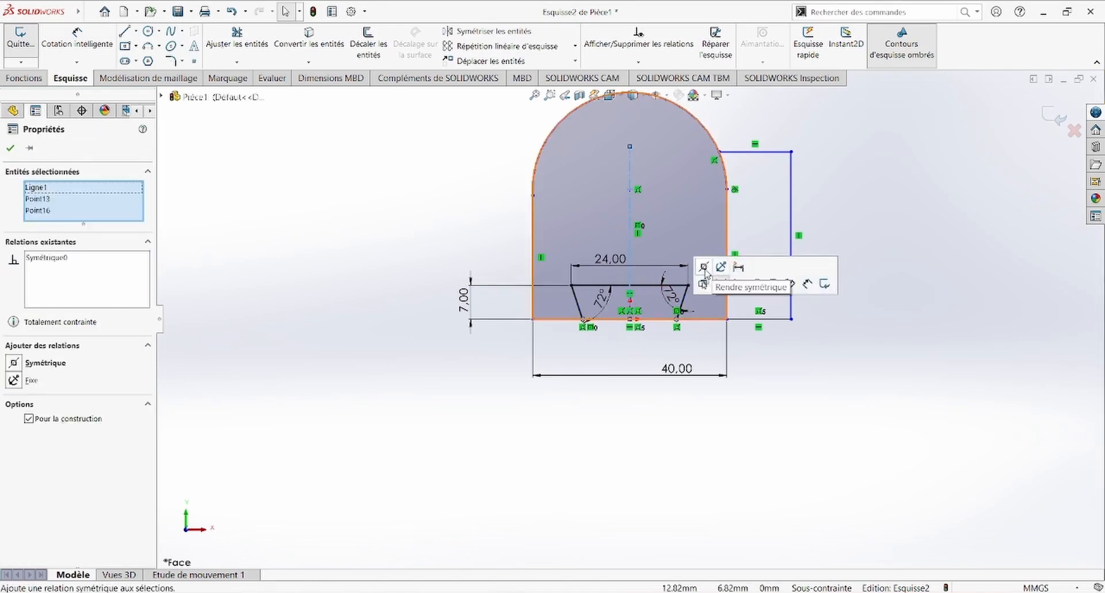
left_click(857, 227)
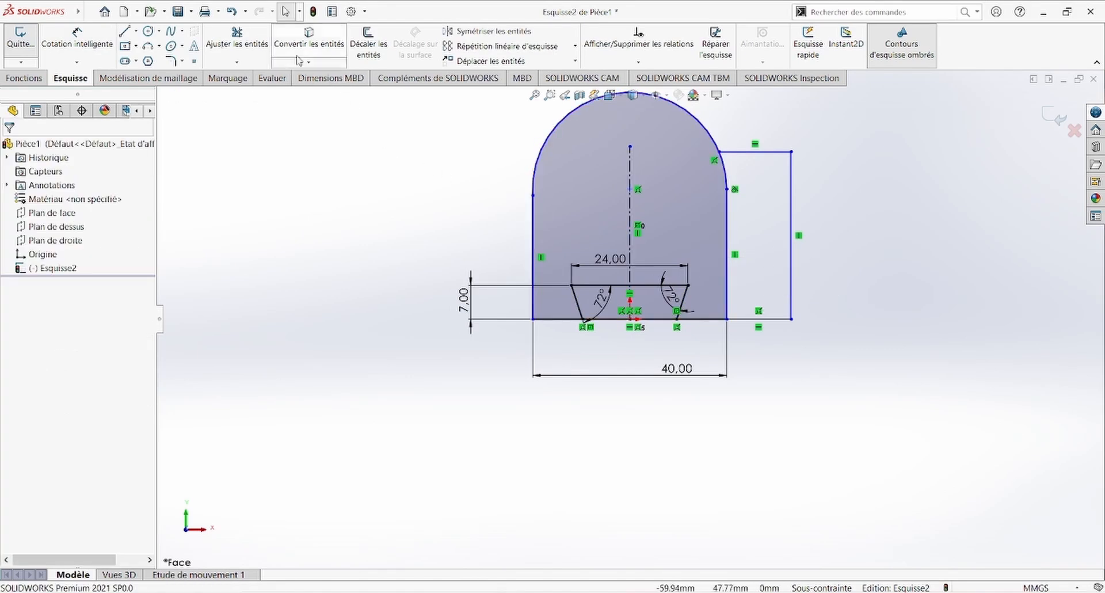
Trim away the base line between the dovetail's two lower corners so the groove is open at the bottom
left_click(254, 57)
scroll(592, 276, "down", 5)
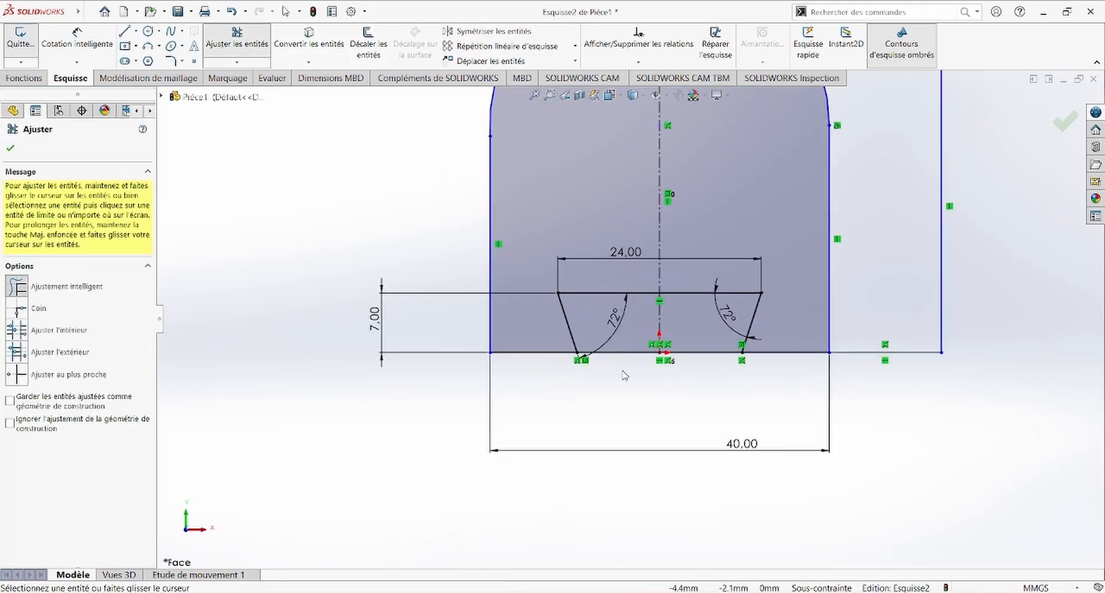
left_click_drag(626, 374, 629, 337)
left_click_drag(687, 381, 695, 330)
scroll(693, 335, "up", 3)
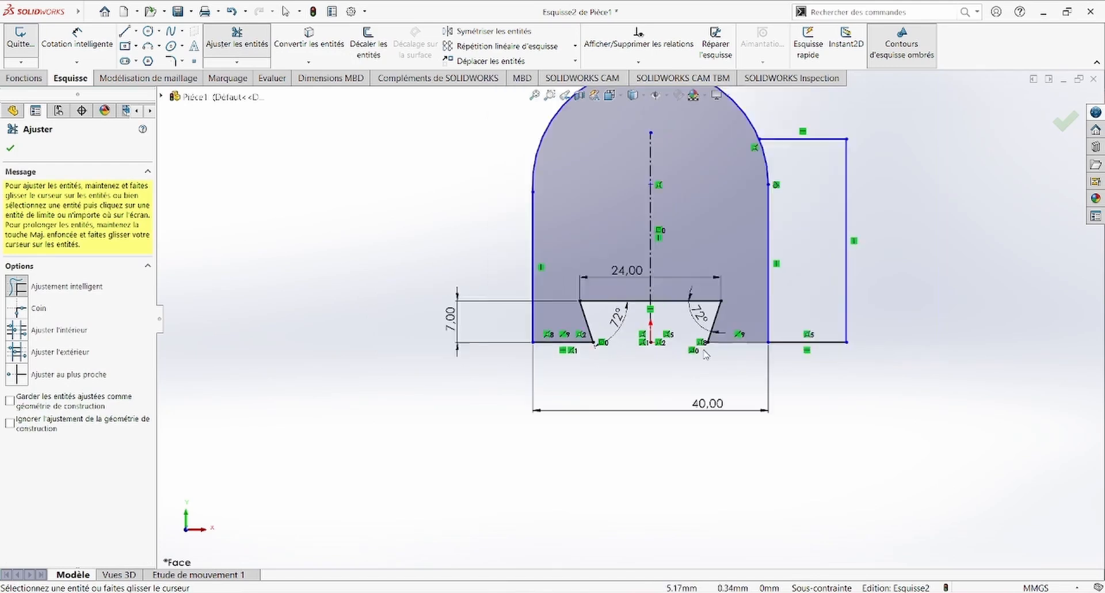
scroll(544, 323, "up", 2)
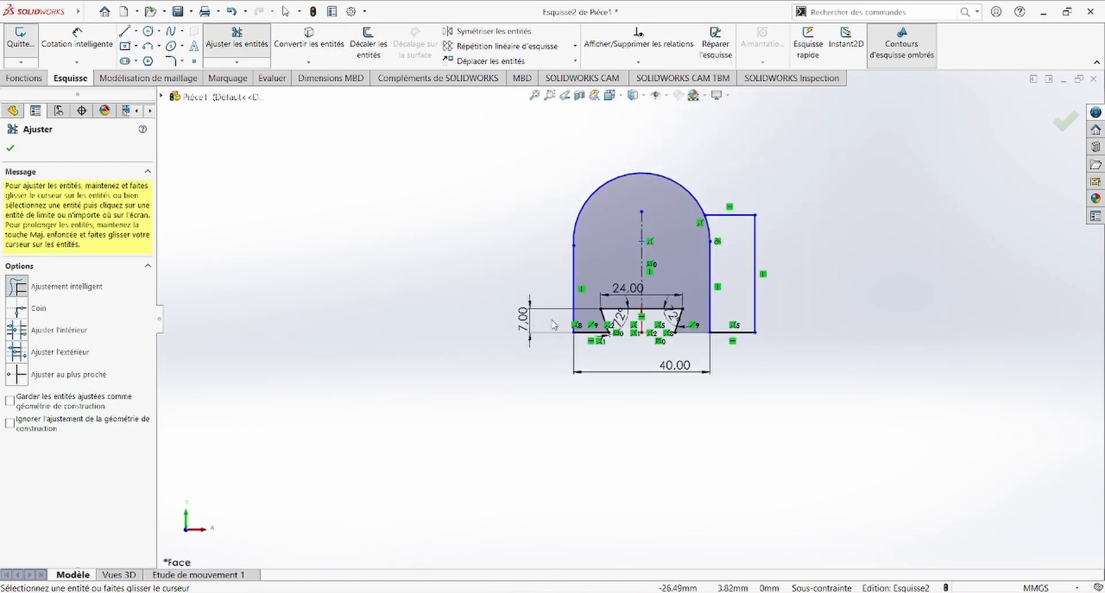
key("Escape")
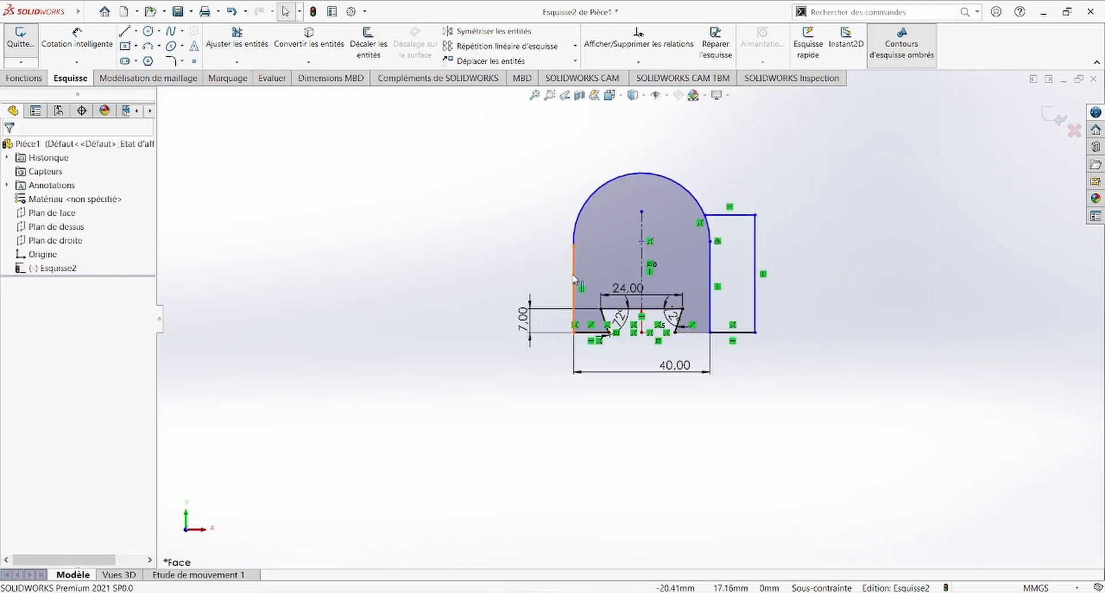
Make the arch's two vertical sides symmetric about the vertical centerline
left_click(574, 280)
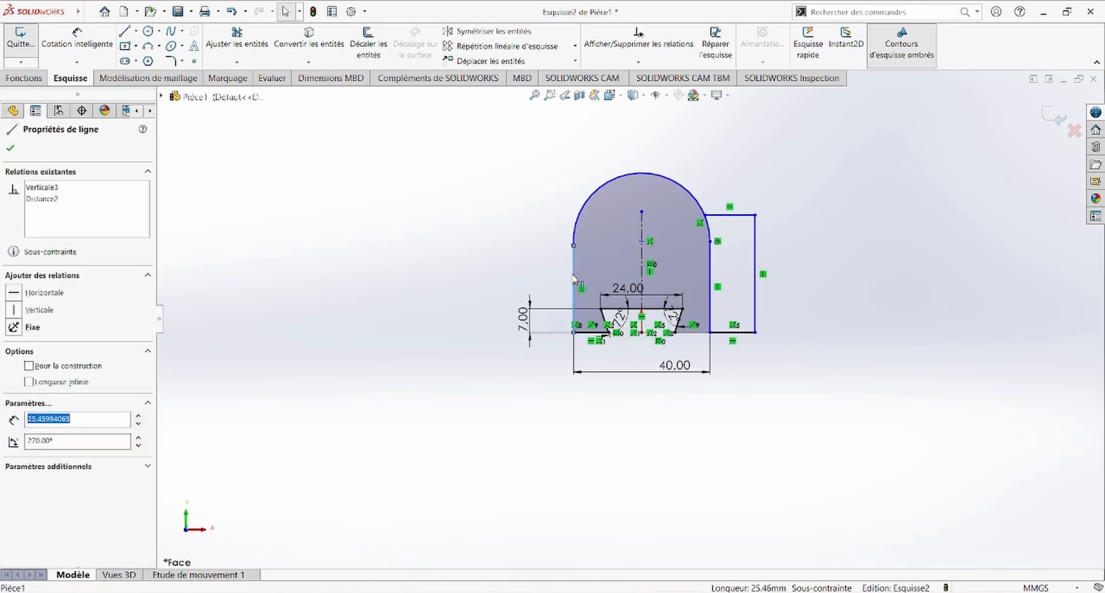
left_click(642, 259, "ctrl")
left_click(710, 276, "ctrl")
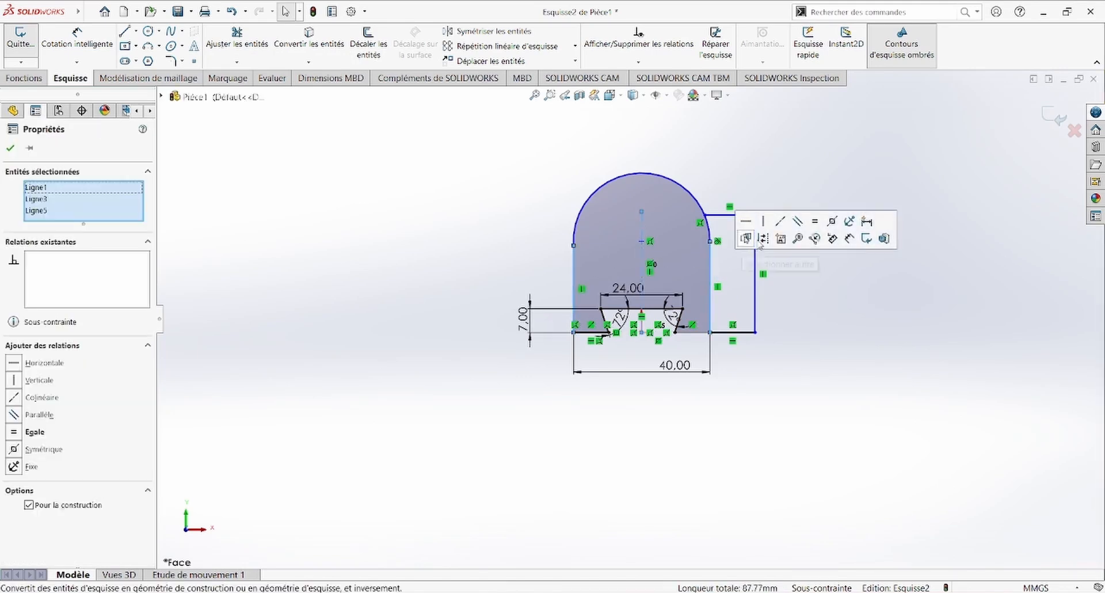
left_click(832, 223)
key("Escape")
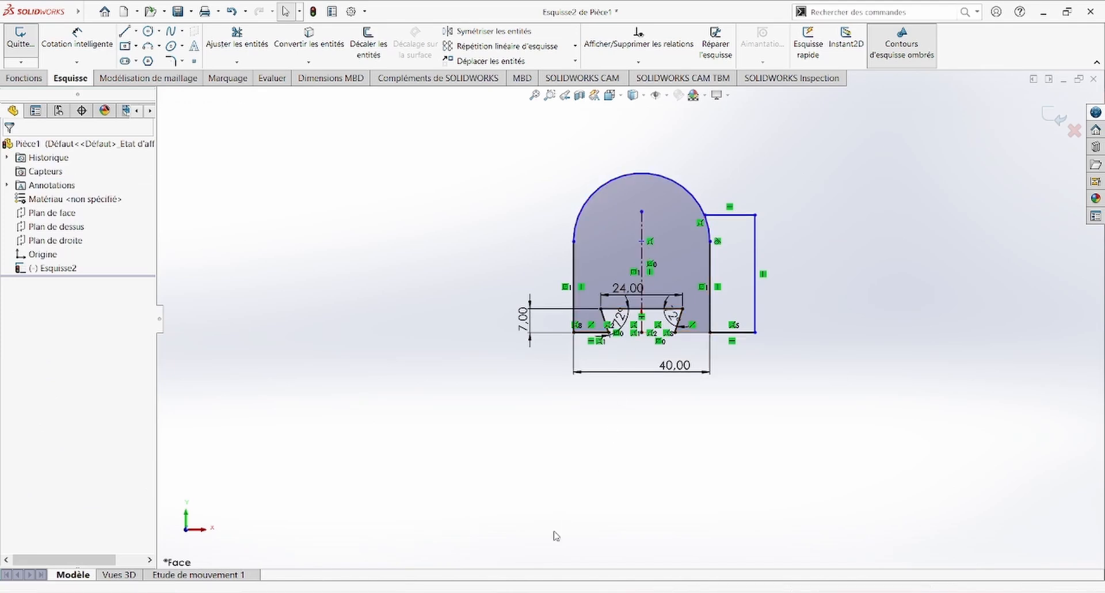
Check the reference drawing and dimension the arch's center height above the base line as 40 mm
left_click(557, 592)
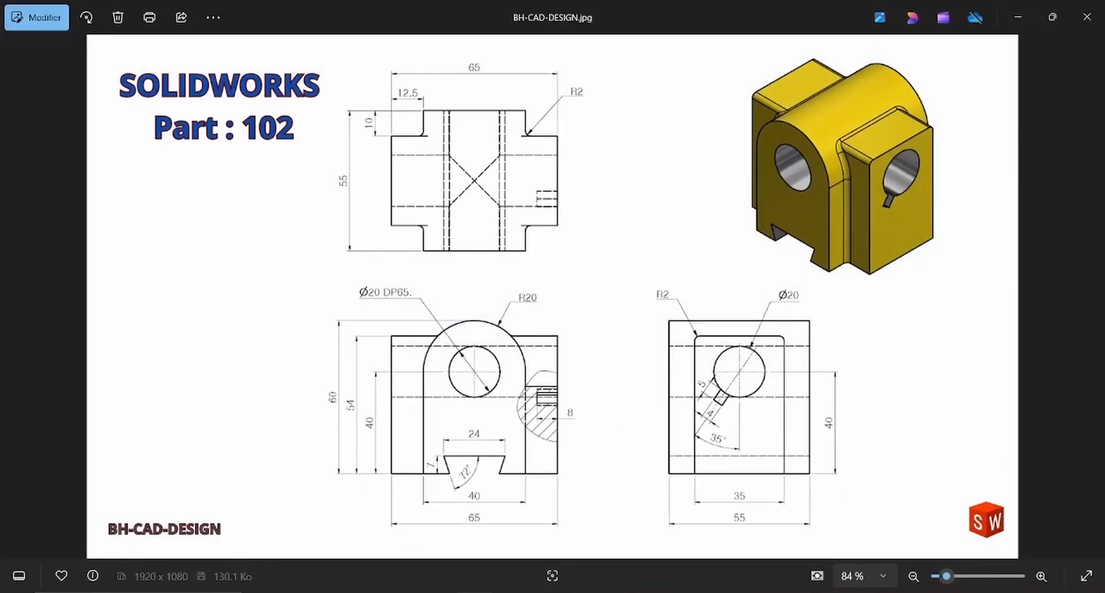
left_click(587, 592)
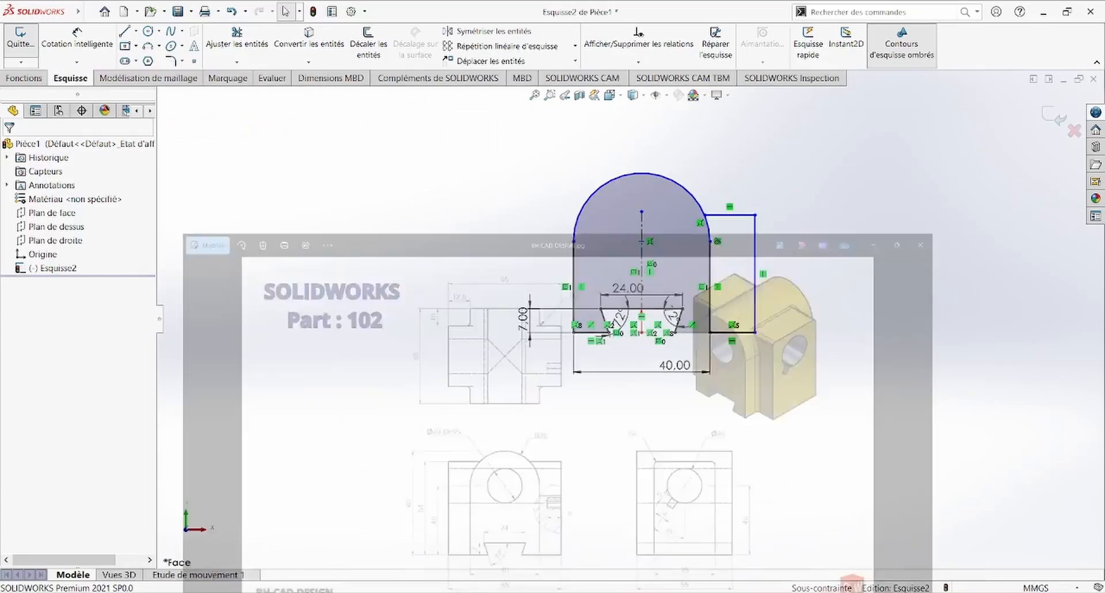
left_click(92, 45)
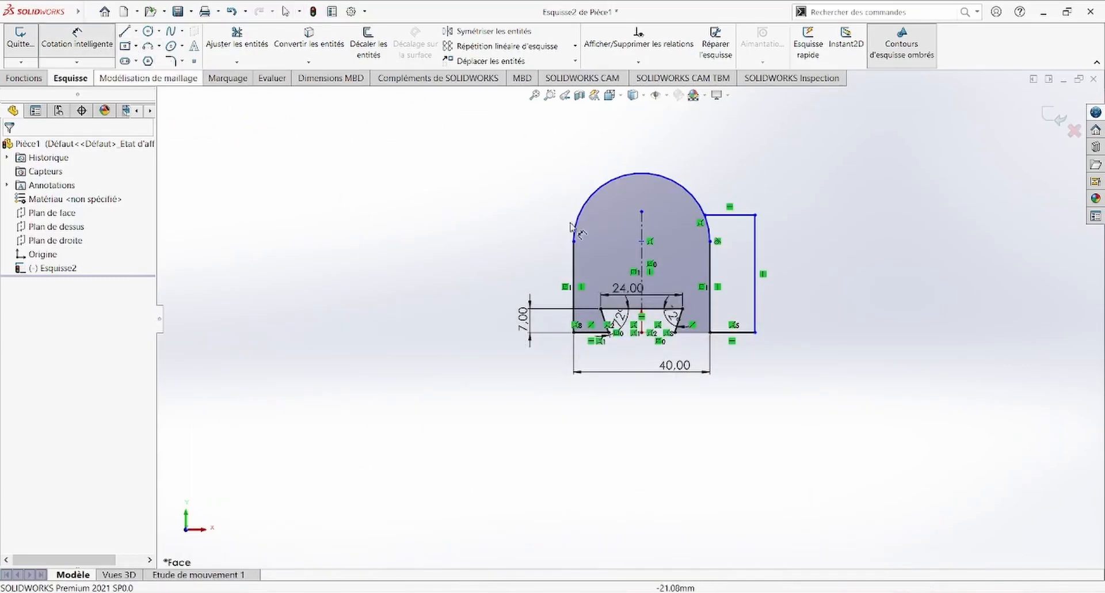
left_click(643, 243)
left_click(588, 332)
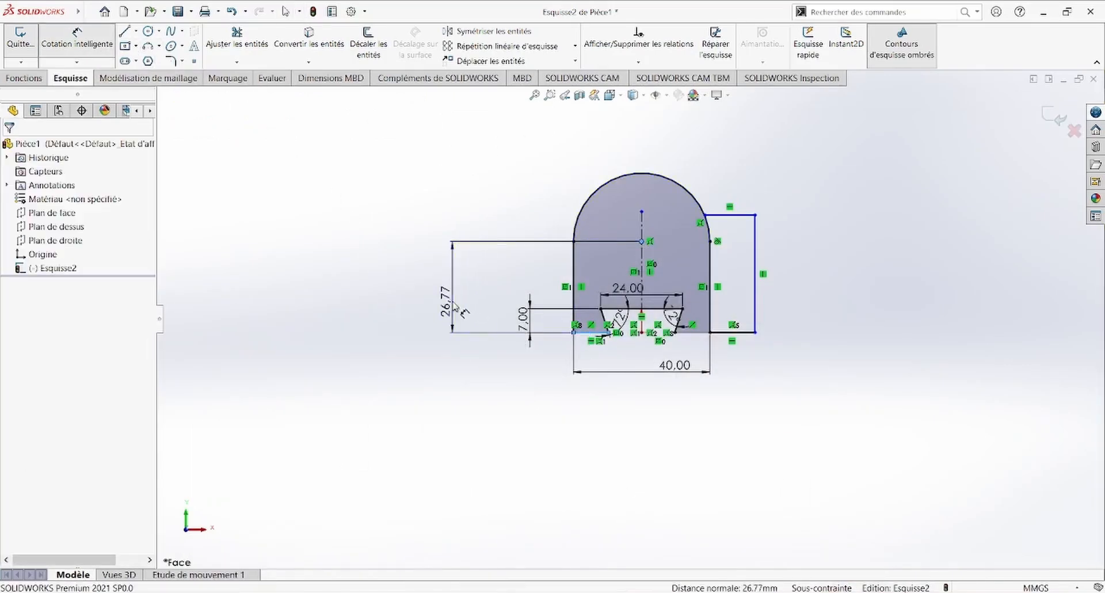
left_click(454, 301)
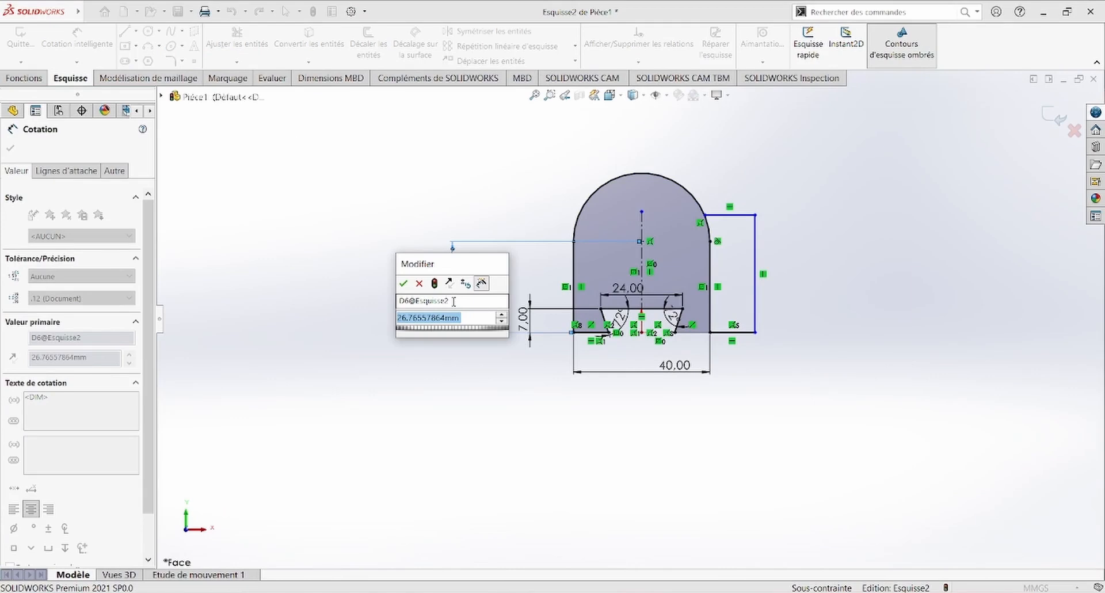
type("40")
key("Return")
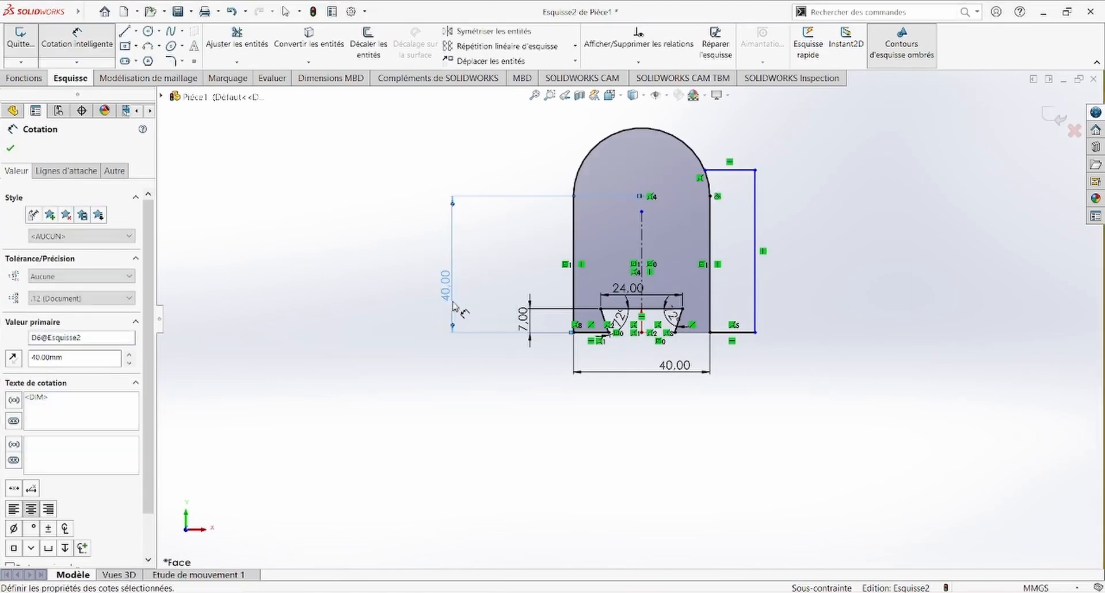
Check the reference drawing and dimension the side block's outer vertical edge as 54 mm
left_click(500, 592)
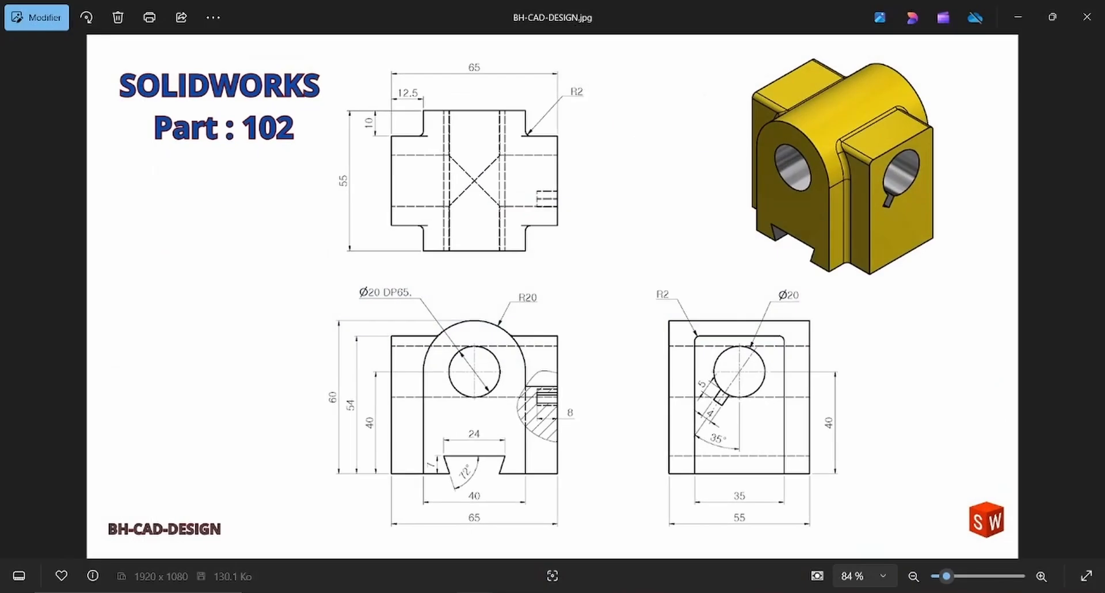
left_click(500, 592)
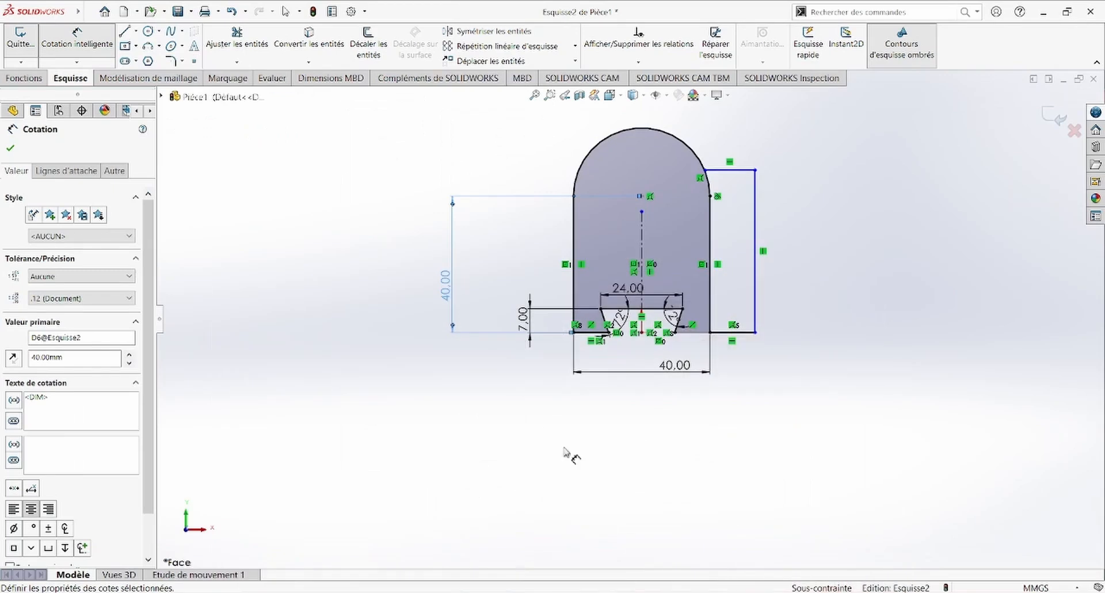
left_click(755, 238)
left_click(809, 249)
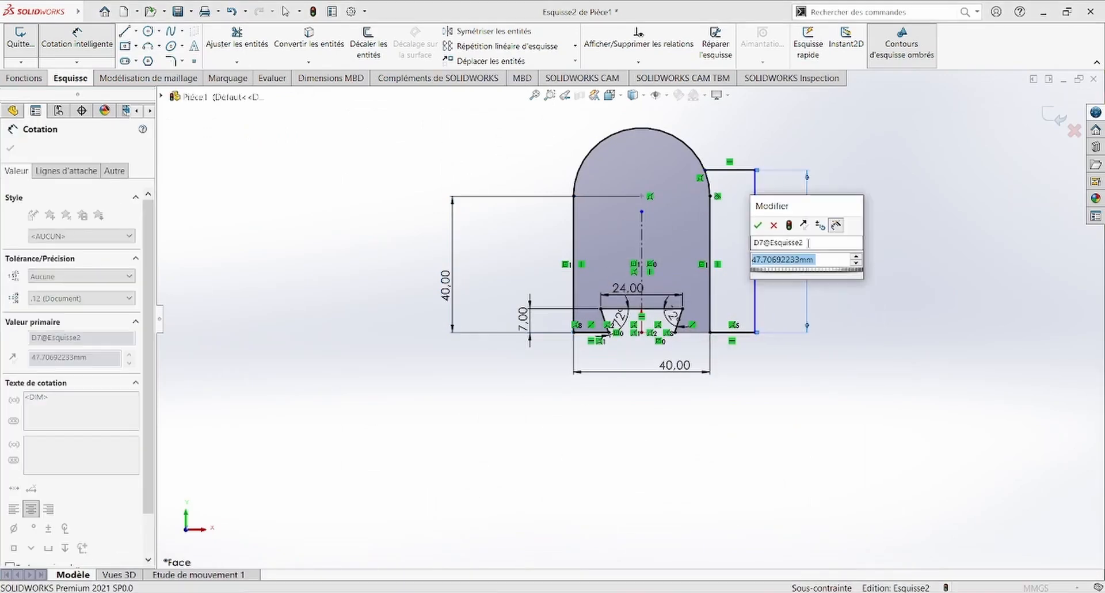
type("54")
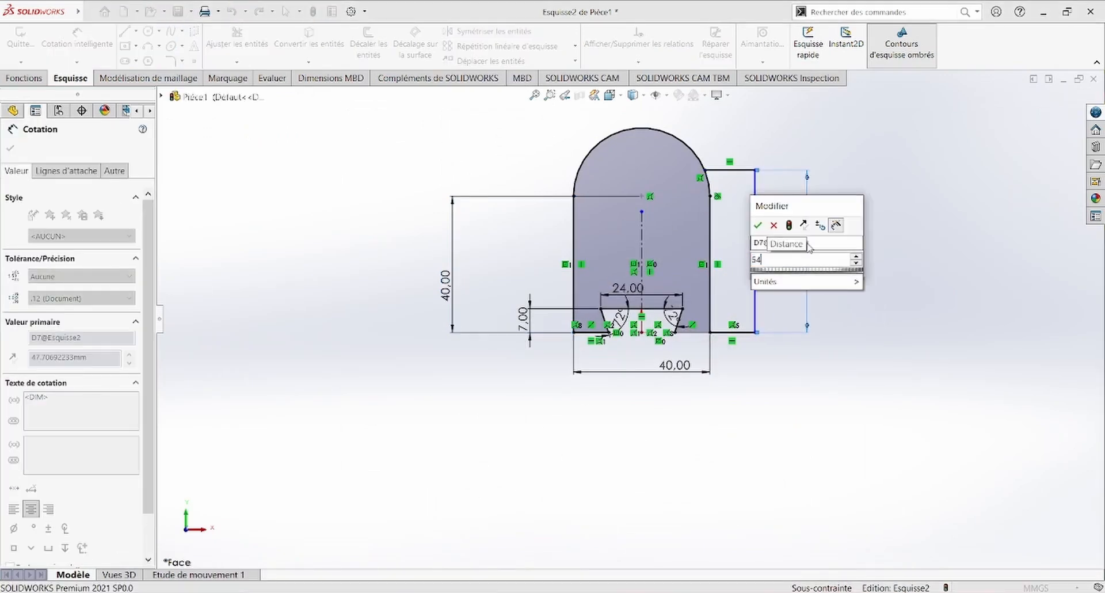
key("Return")
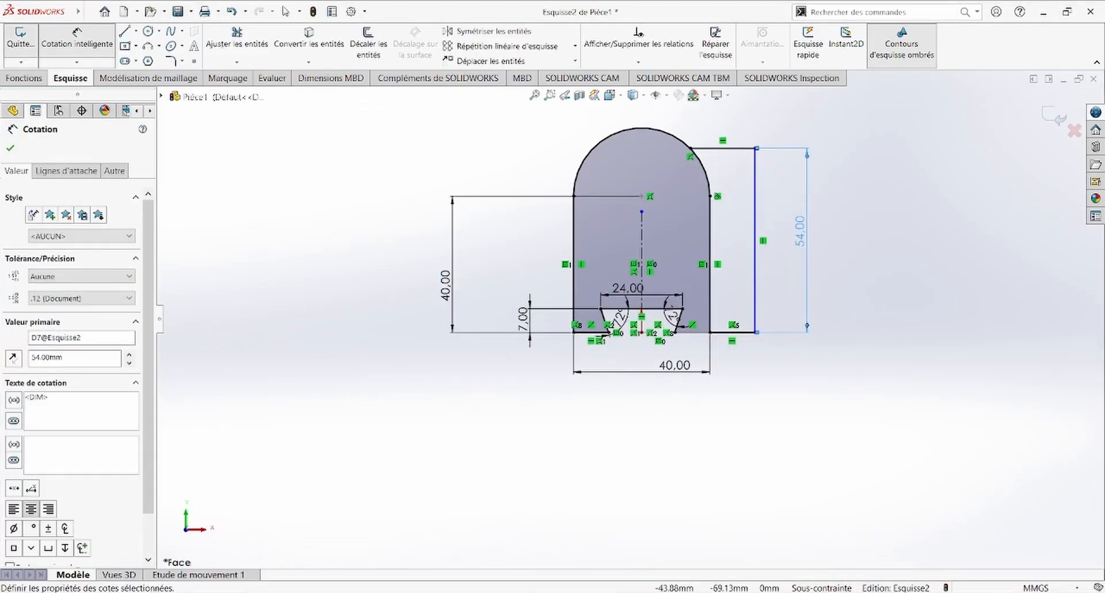
Check the reference drawing and add a doubled 65 mm width dimension from the side block's outer edge across the centerline
left_click(500, 592)
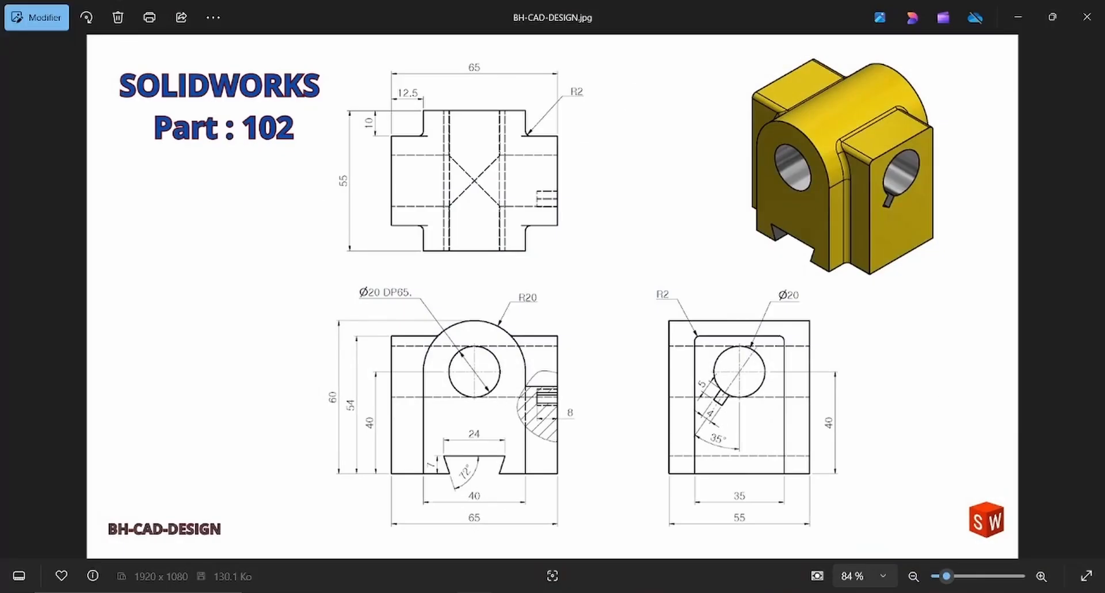
left_click(499, 592)
left_click(755, 308)
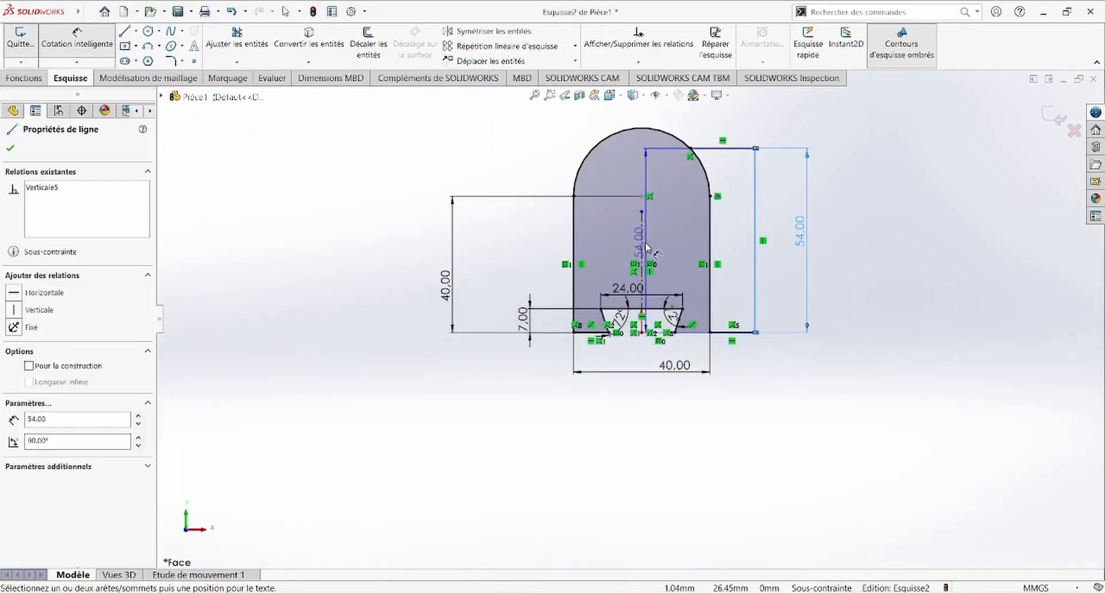
left_click(529, 334)
left_click(617, 410)
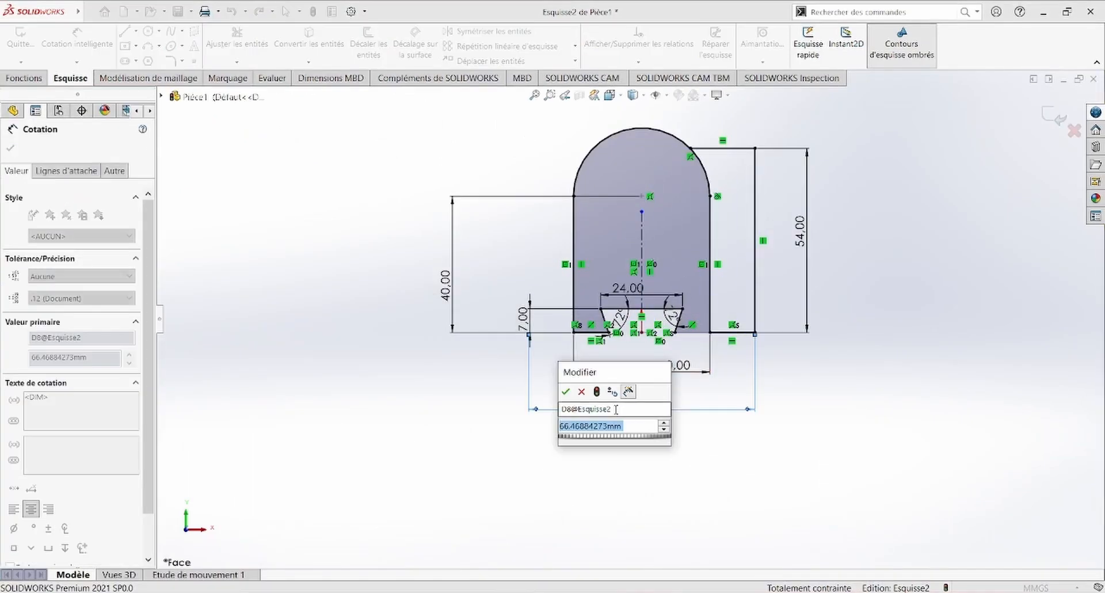
type("65")
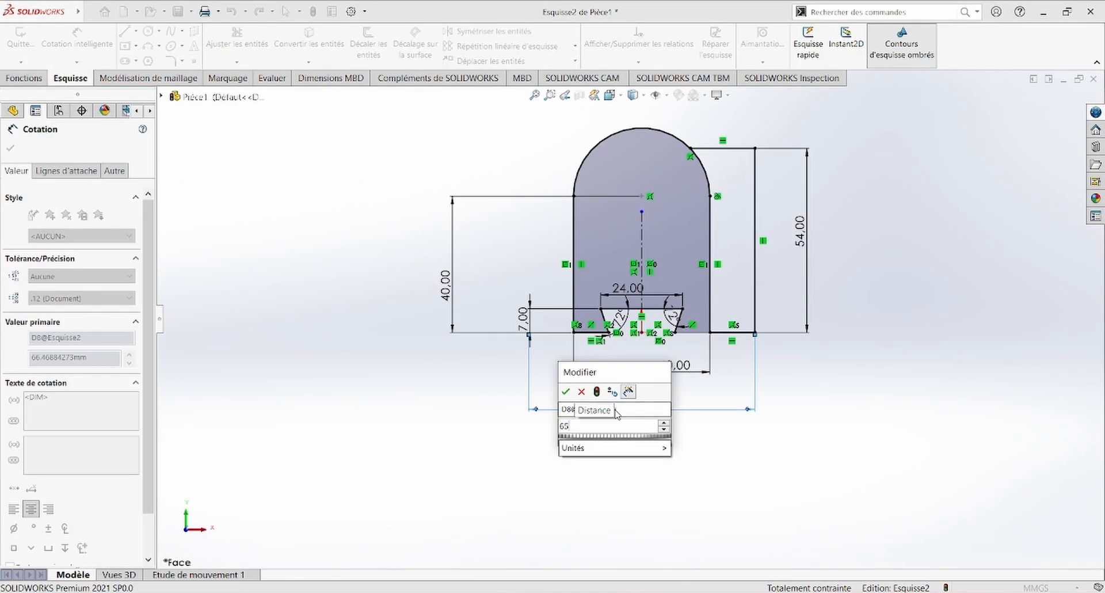
key("Return")
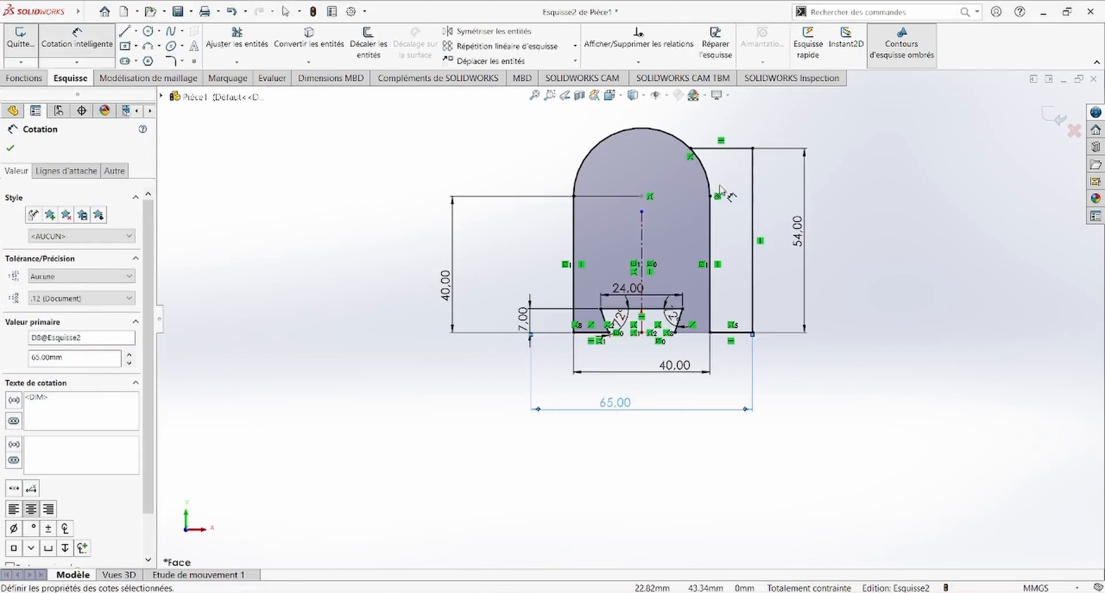
key("Escape")
Mirror the side block's top, outer and bottom lines about the vertical centerline, keeping the originals
left_click(727, 148)
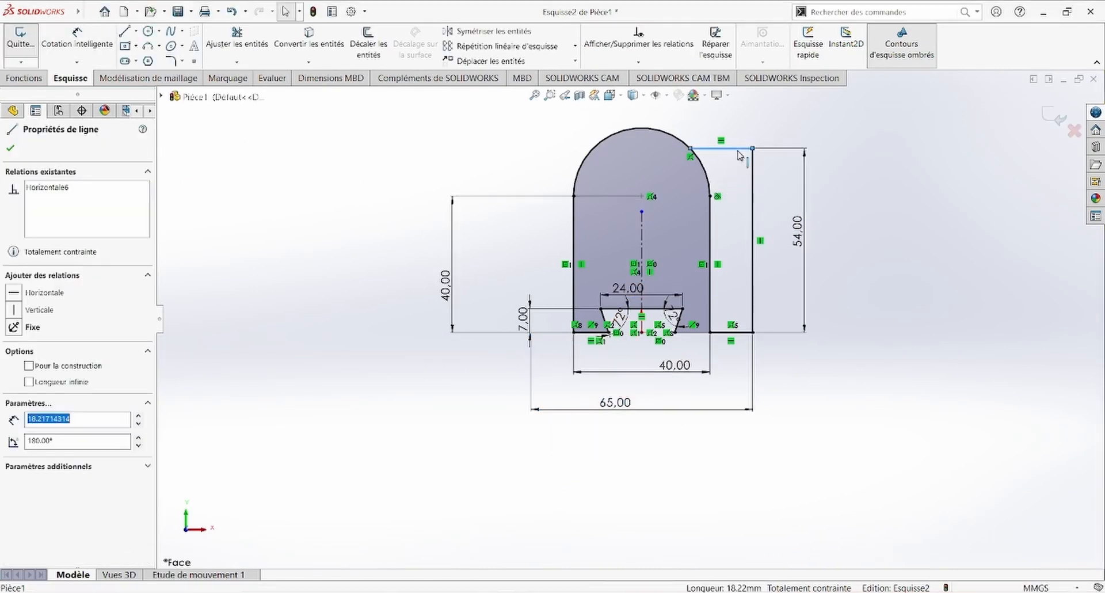
left_click(752, 181, "ctrl")
left_click(731, 330, "ctrl")
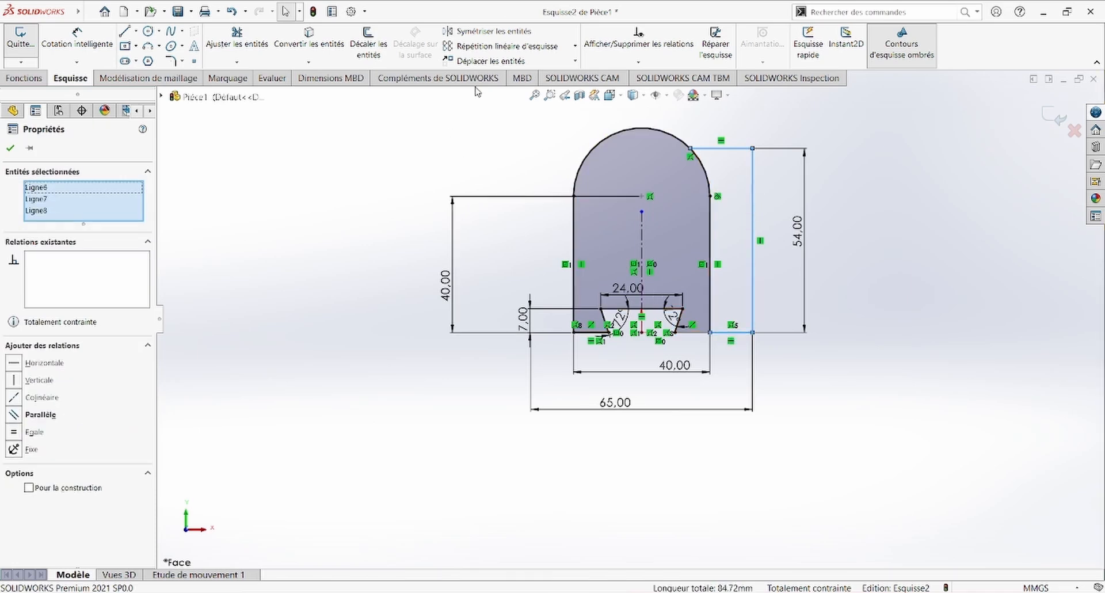
left_click(493, 32)
left_click(105, 353)
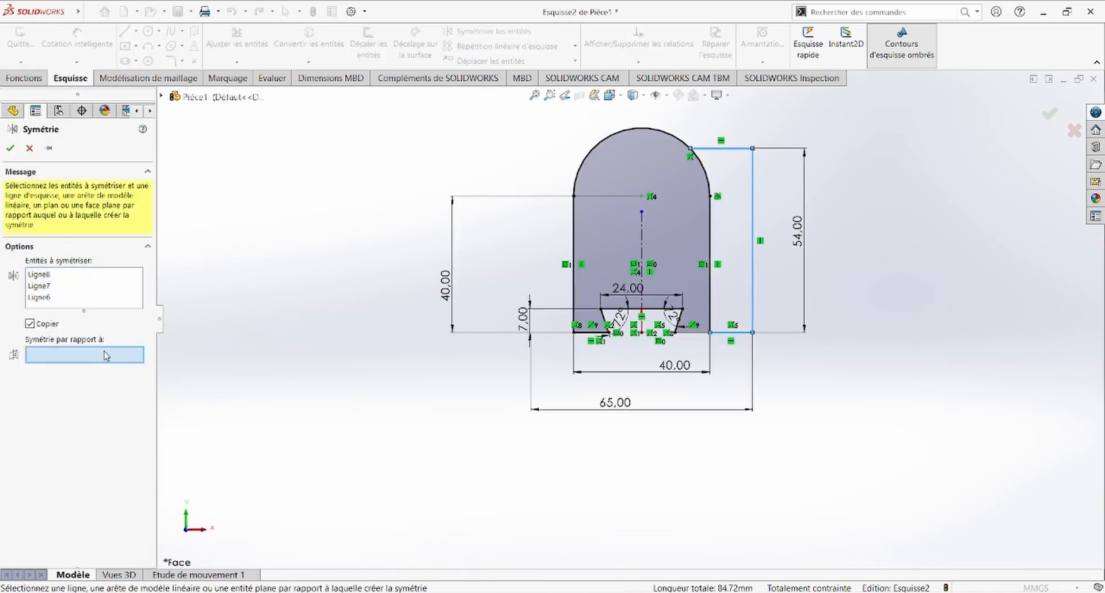
left_click(642, 245)
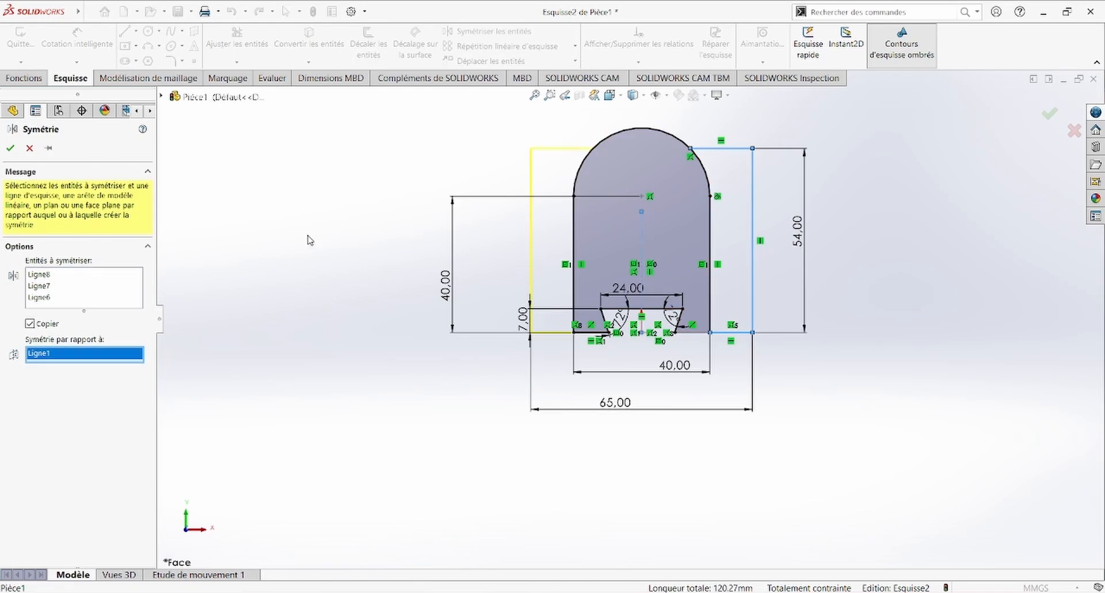
left_click(11, 149)
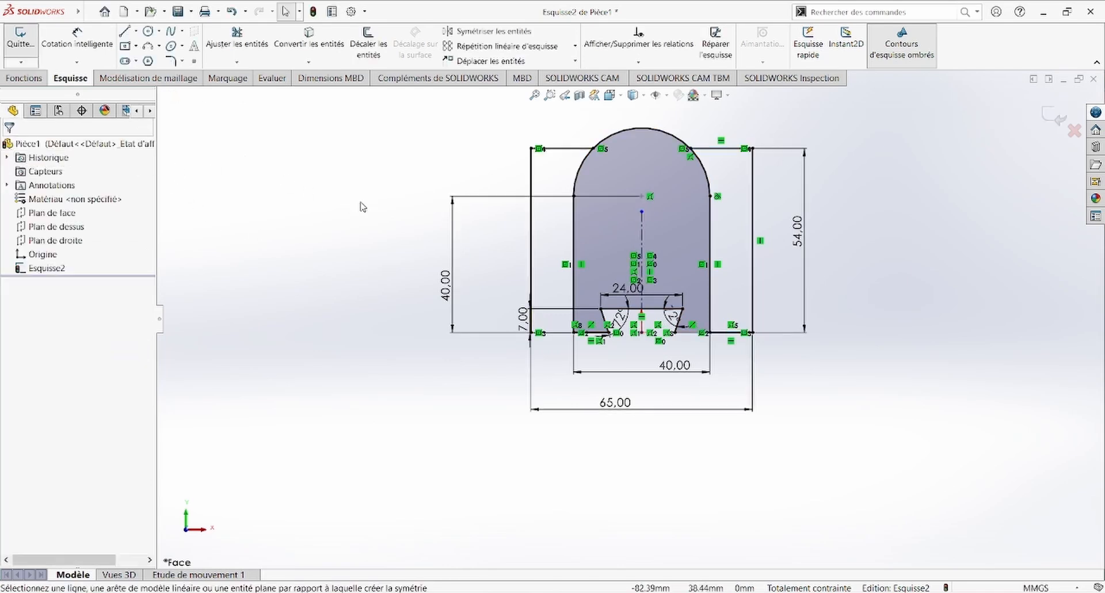
Extrude the arched profile region, without the side blocks, to a depth of 55 mm symmetrically about the mid-plane
left_click(23, 78)
left_click(30, 41)
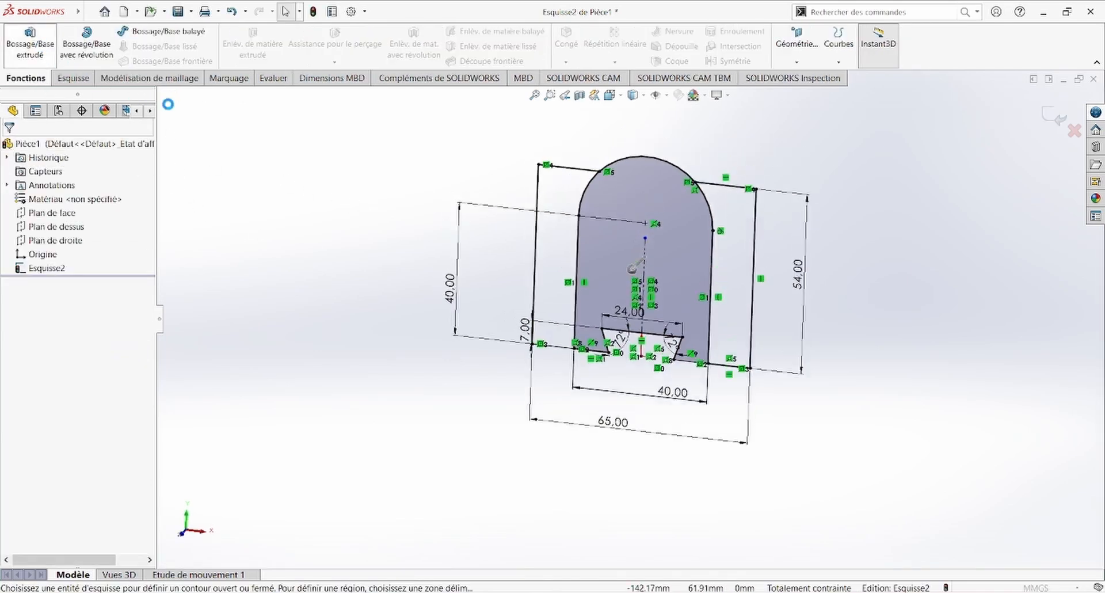
left_click(599, 232)
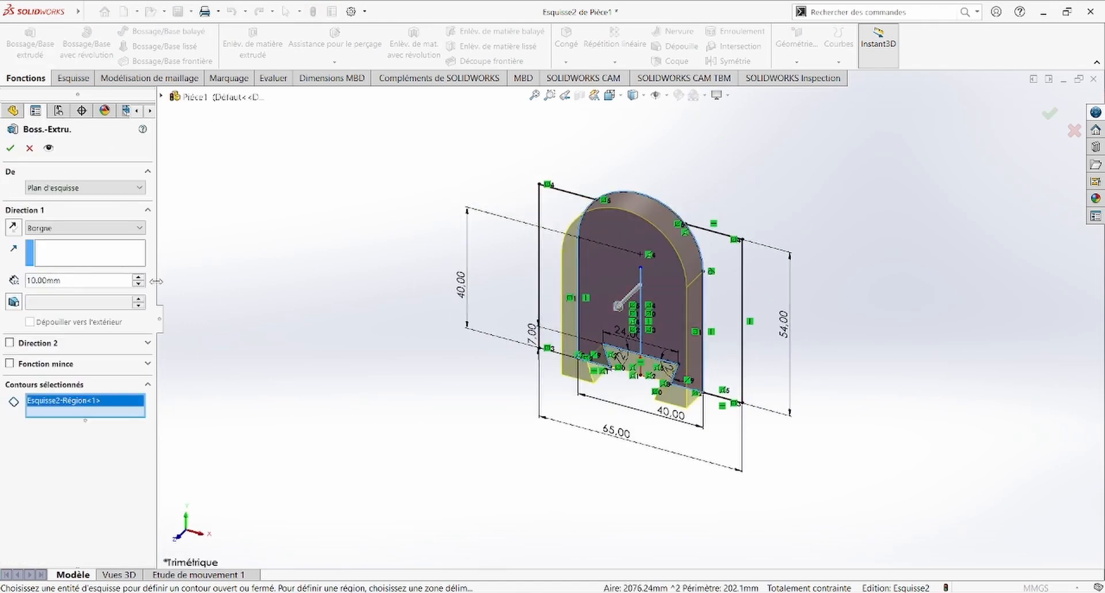
left_click(84, 228)
left_click(80, 292)
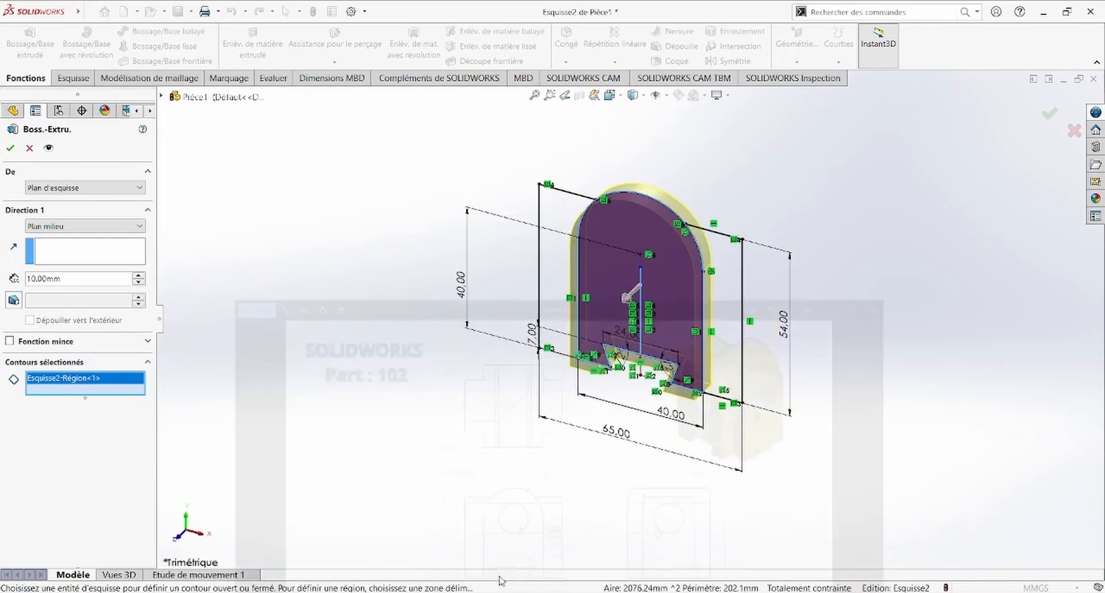
double_click(79, 279)
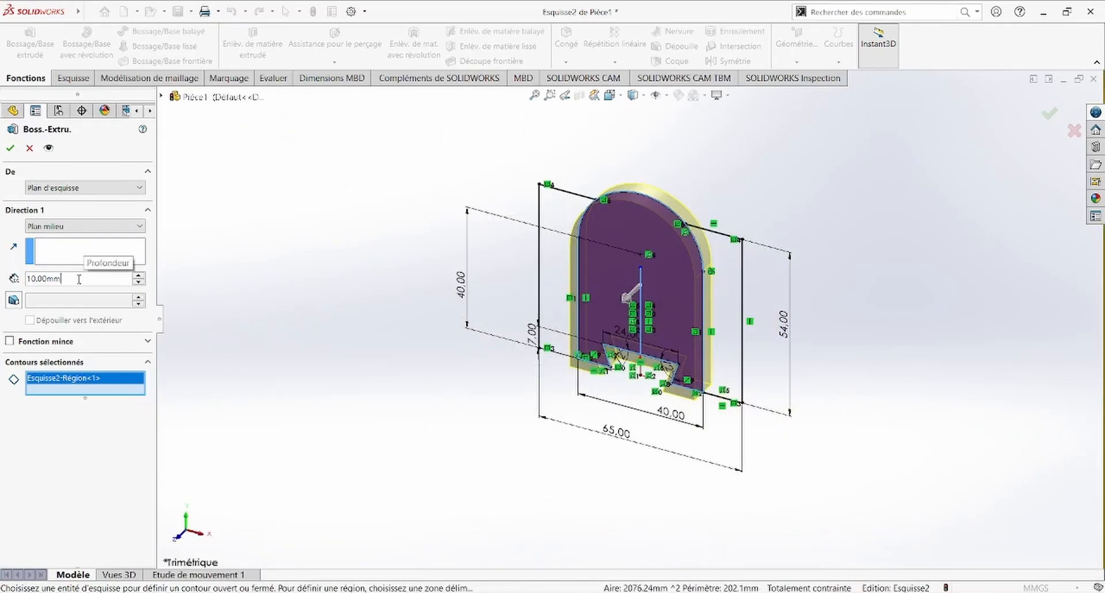
left_click_drag(79, 279, 2, 267)
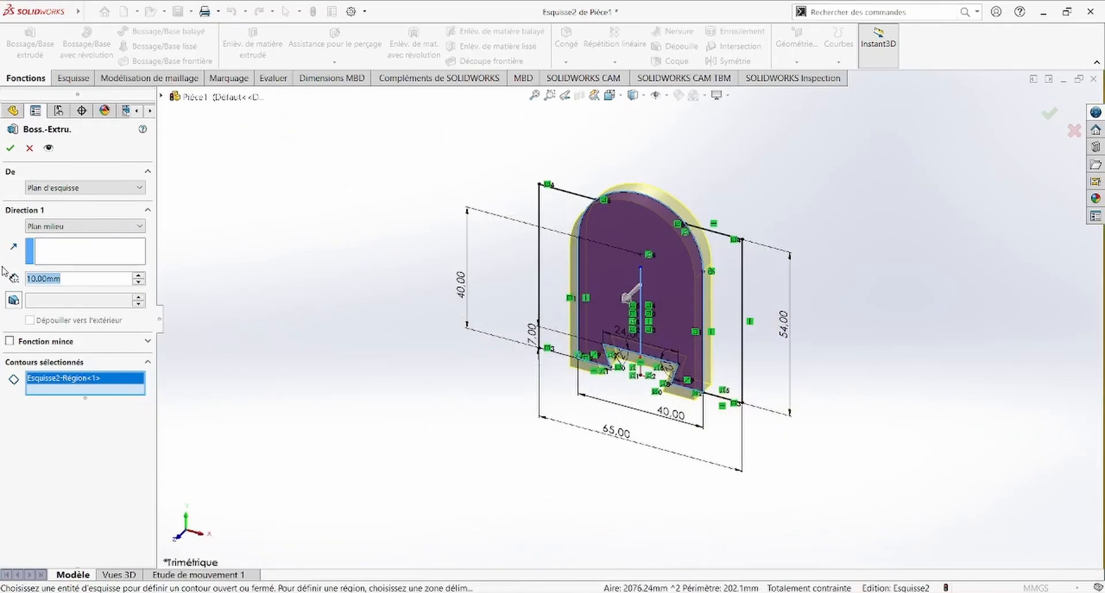
type("55")
key("Return")
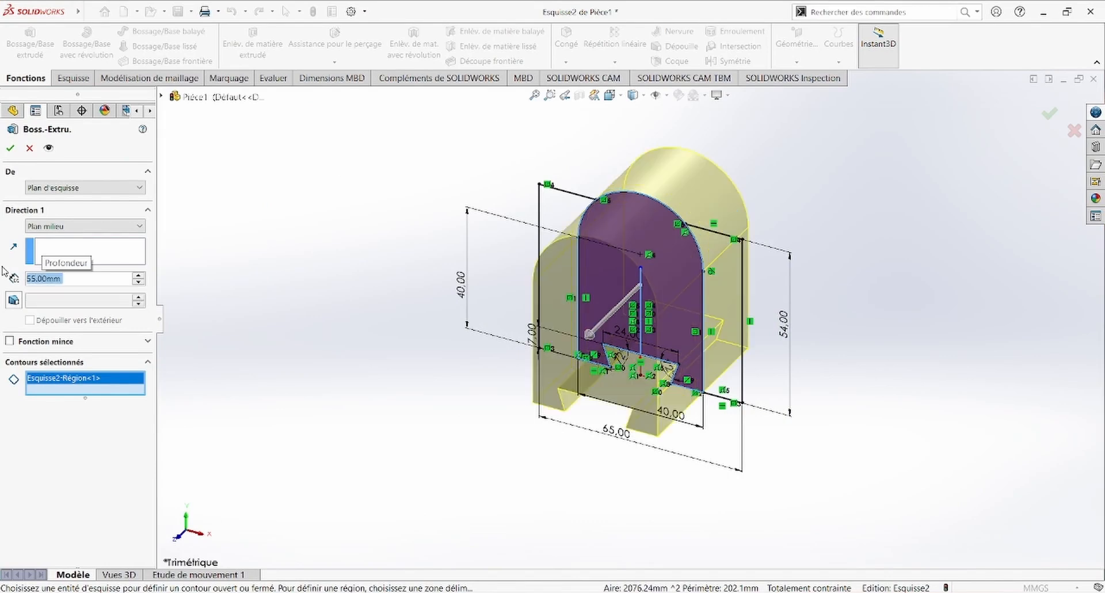
left_click(9, 147)
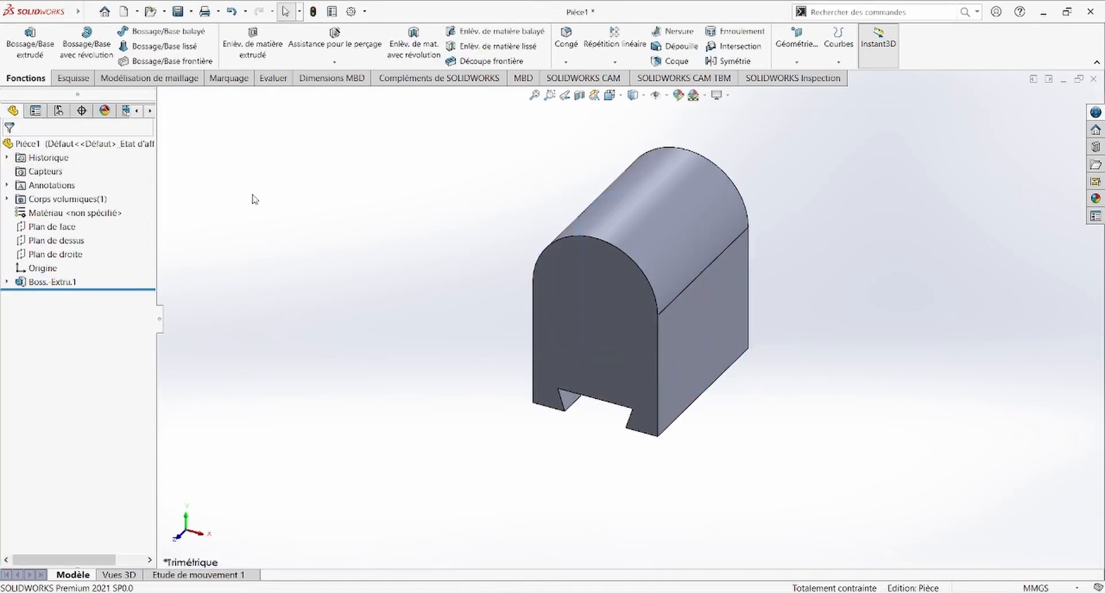
Reuse the profile sketch to extrude both side block regions 35 mm about the mid-plane, merged with the arched body
left_click(7, 281)
left_click(58, 295)
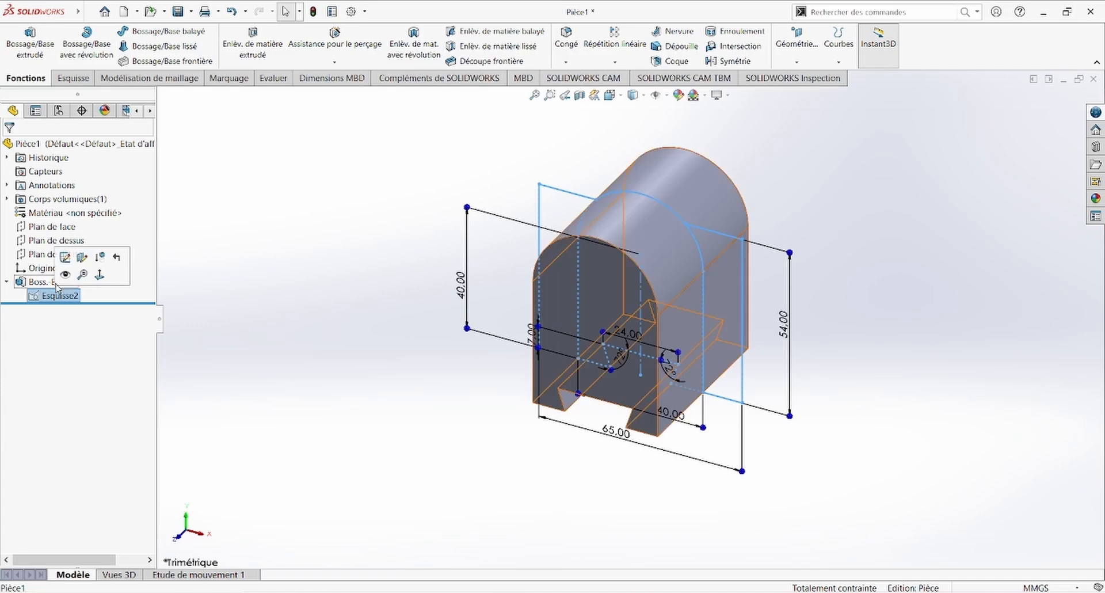
left_click(31, 46)
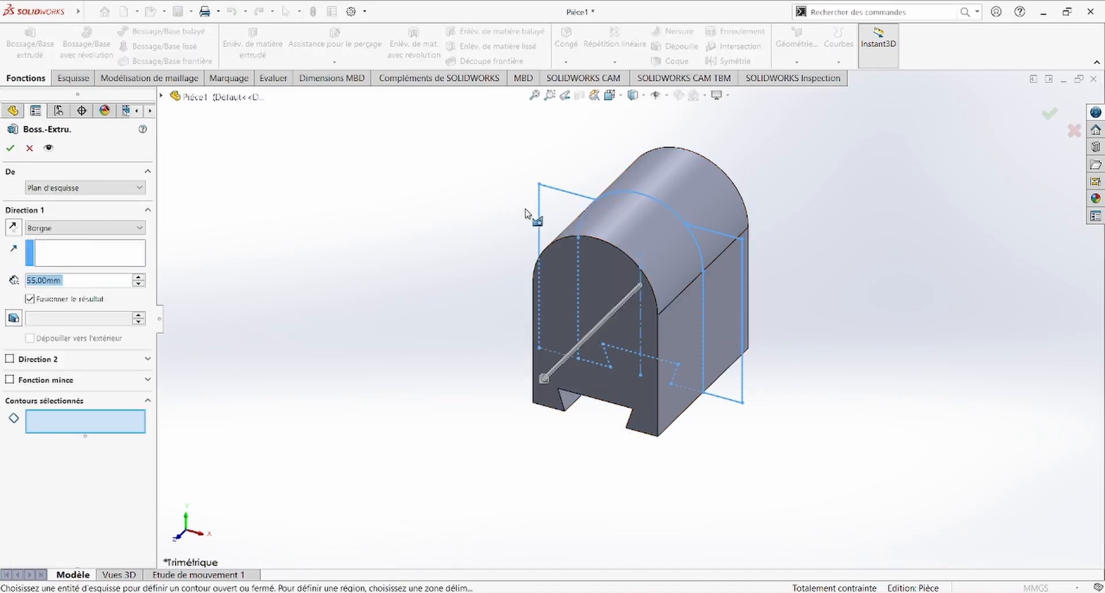
left_click(571, 217)
left_click(688, 268)
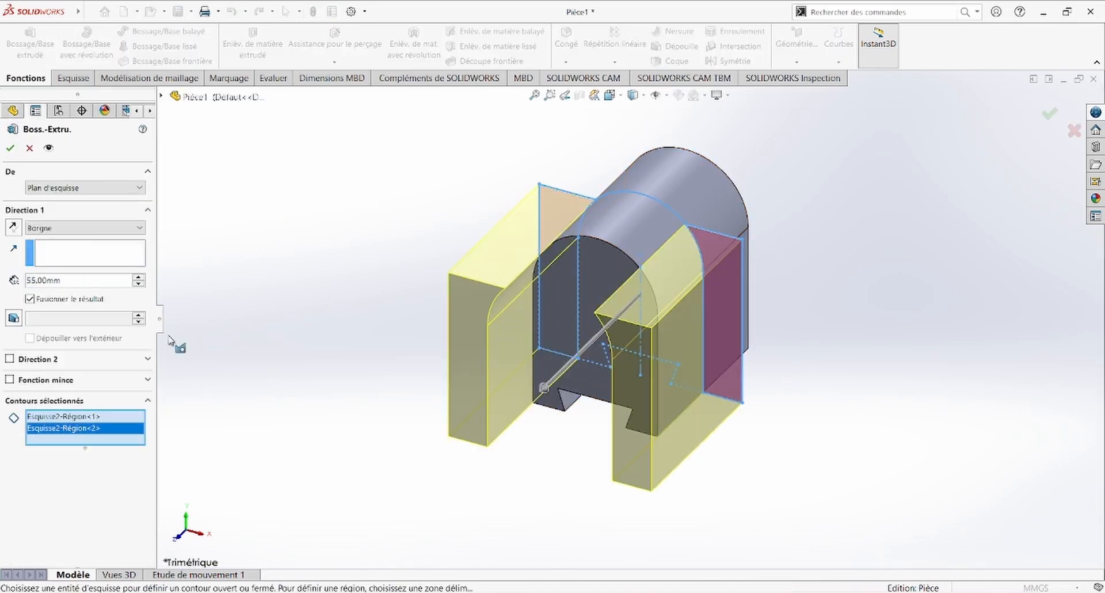
left_click(69, 236)
left_click(64, 300)
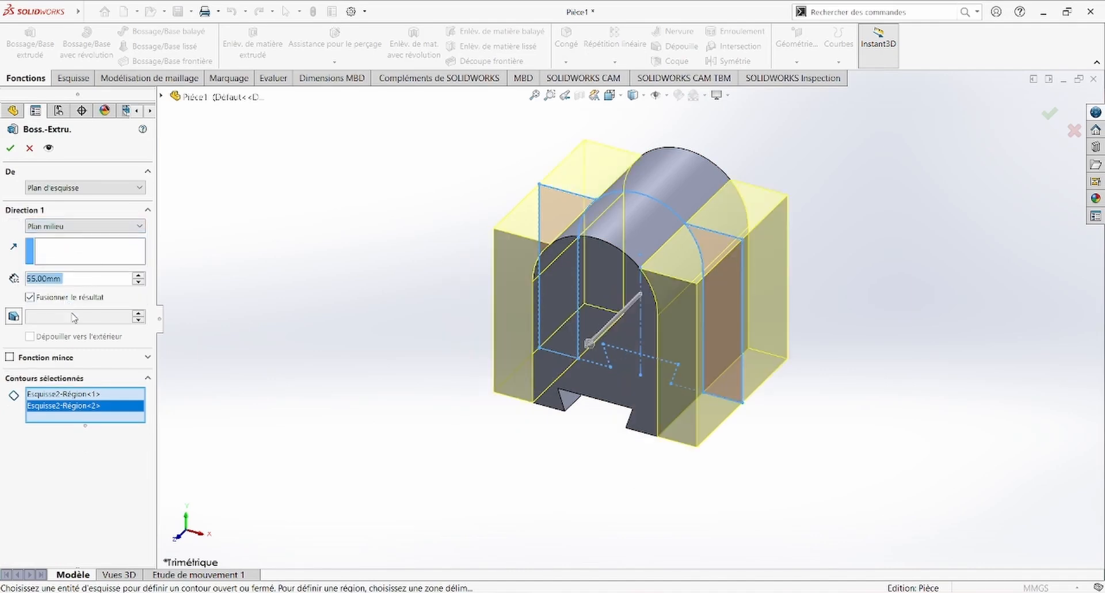
type("35")
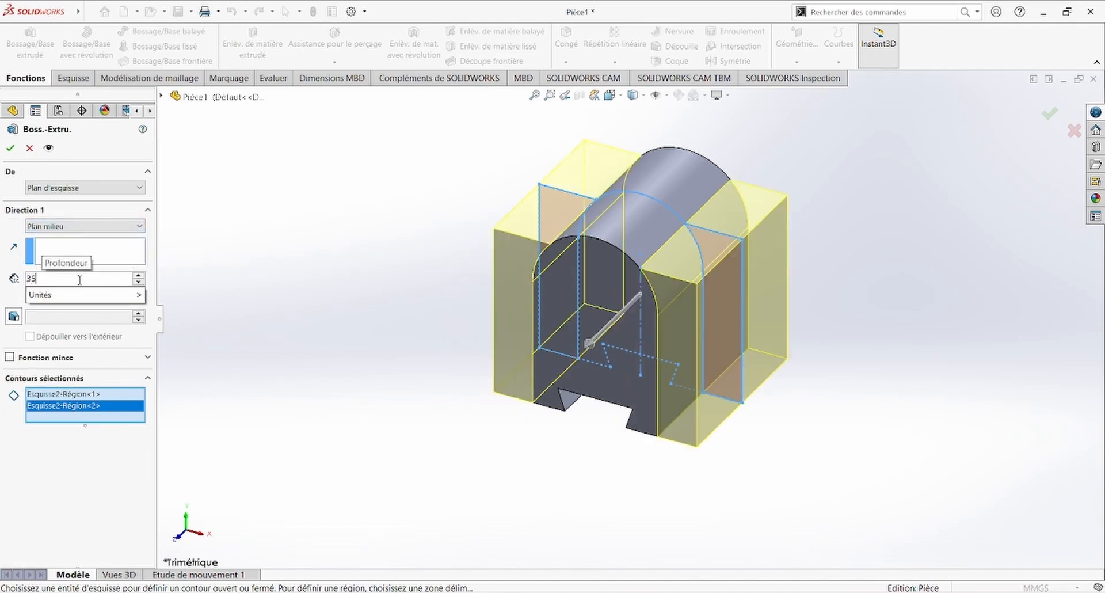
key("Return")
key("Return")
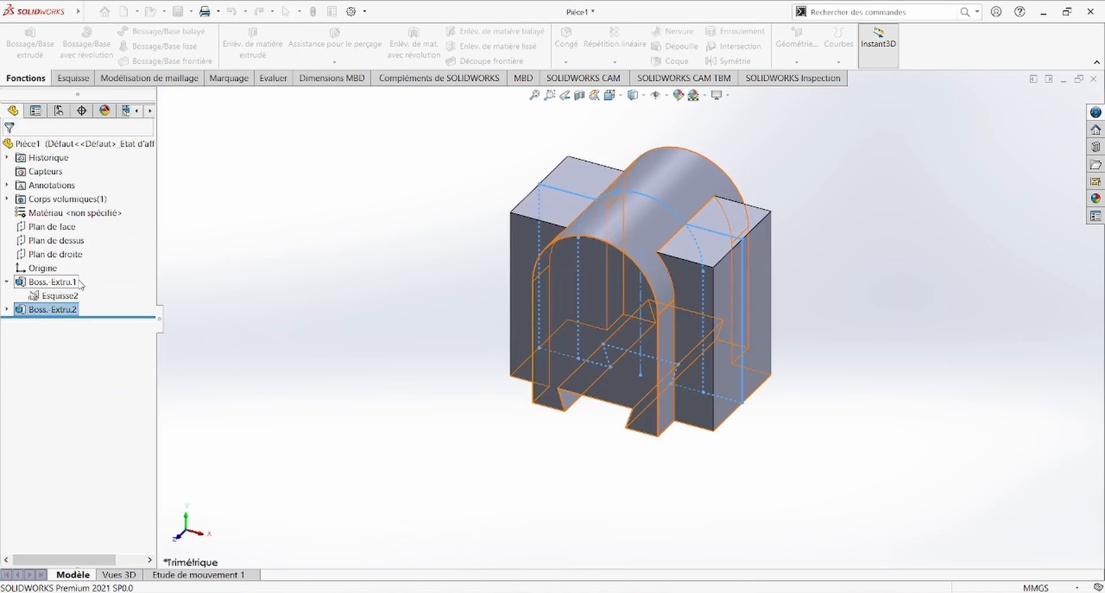
Check the reference drawing, reopen the first extrusion's sketch and draw a circle about 27 mm in diameter on the arch's center
key("alt+Tab")
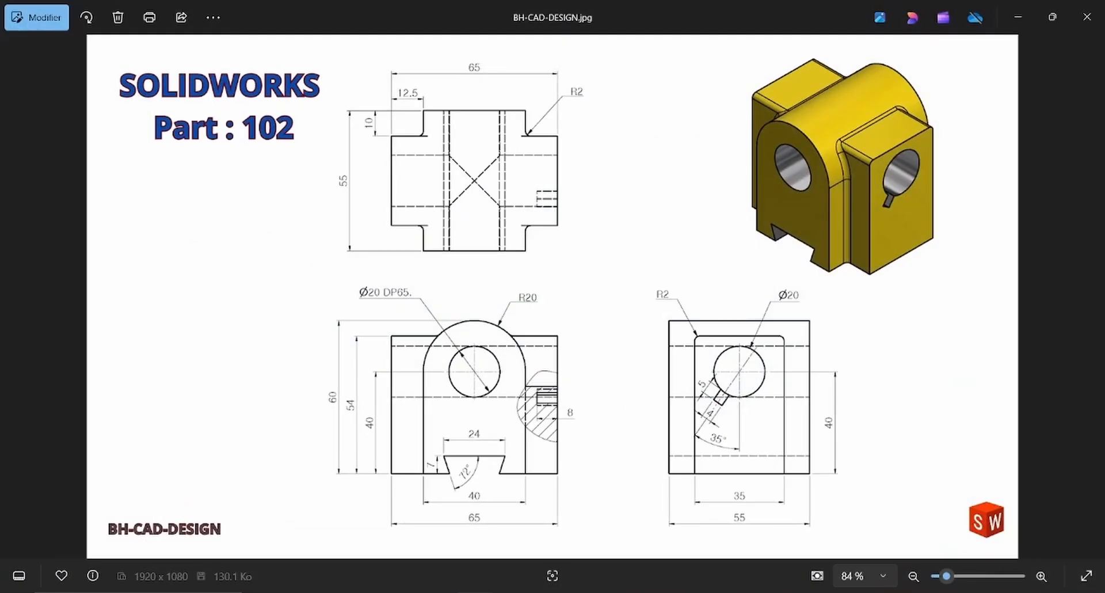
key("alt+Tab")
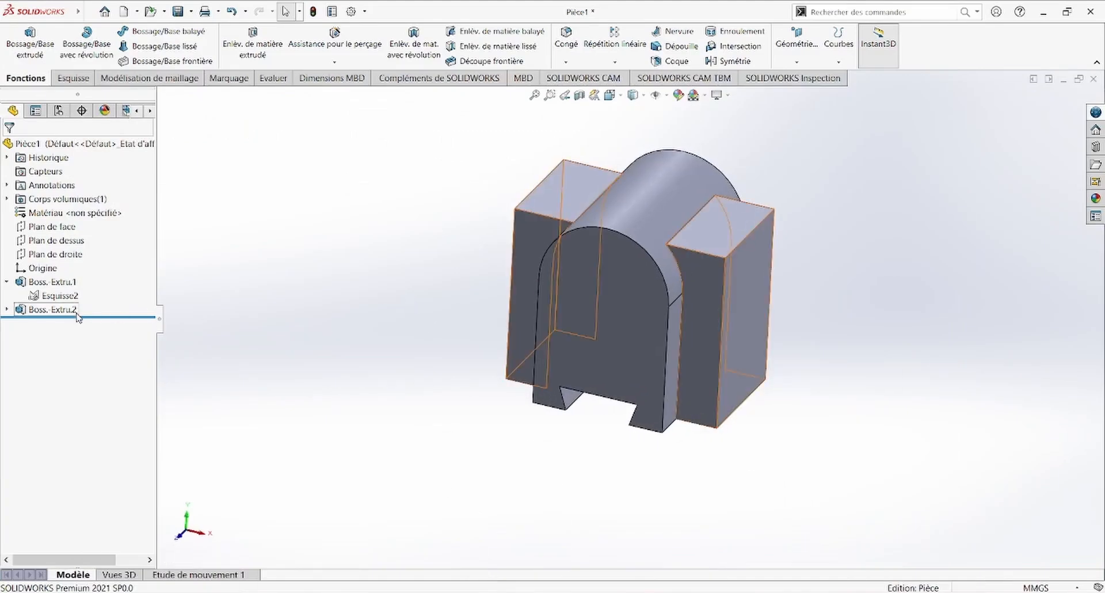
double_click(592, 304)
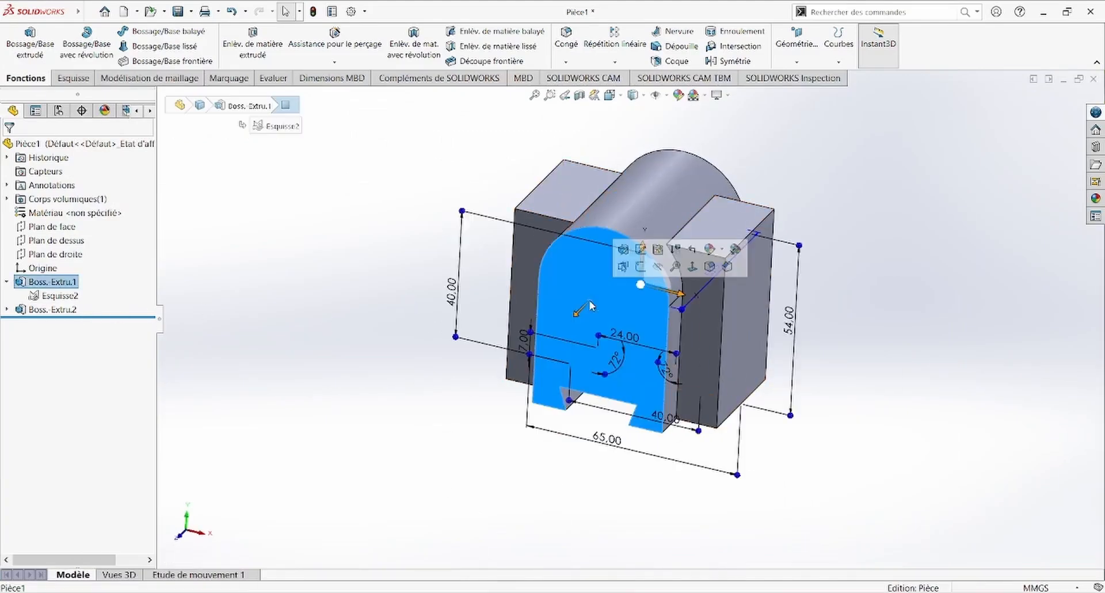
left_click(316, 279)
left_click(111, 300)
left_click(106, 261)
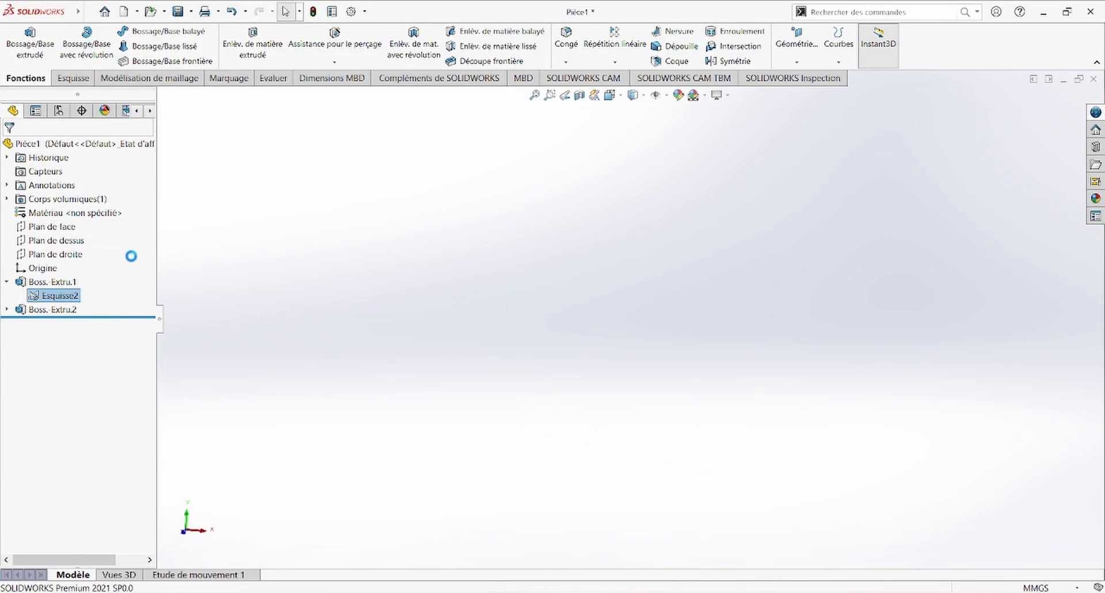
left_click(148, 31)
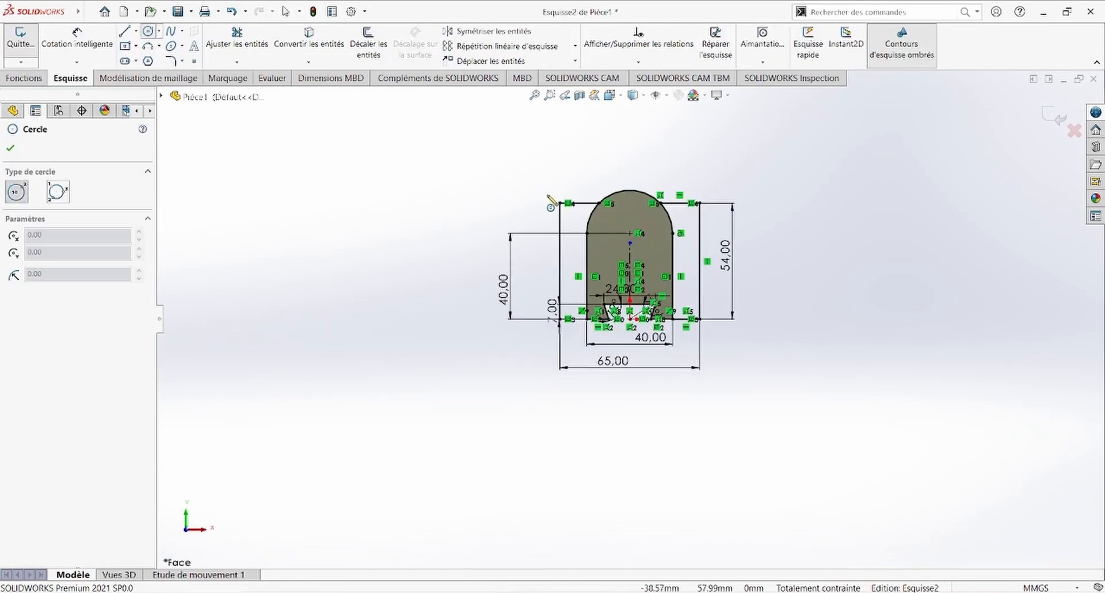
scroll(633, 230, "down", 5)
left_click(721, 296)
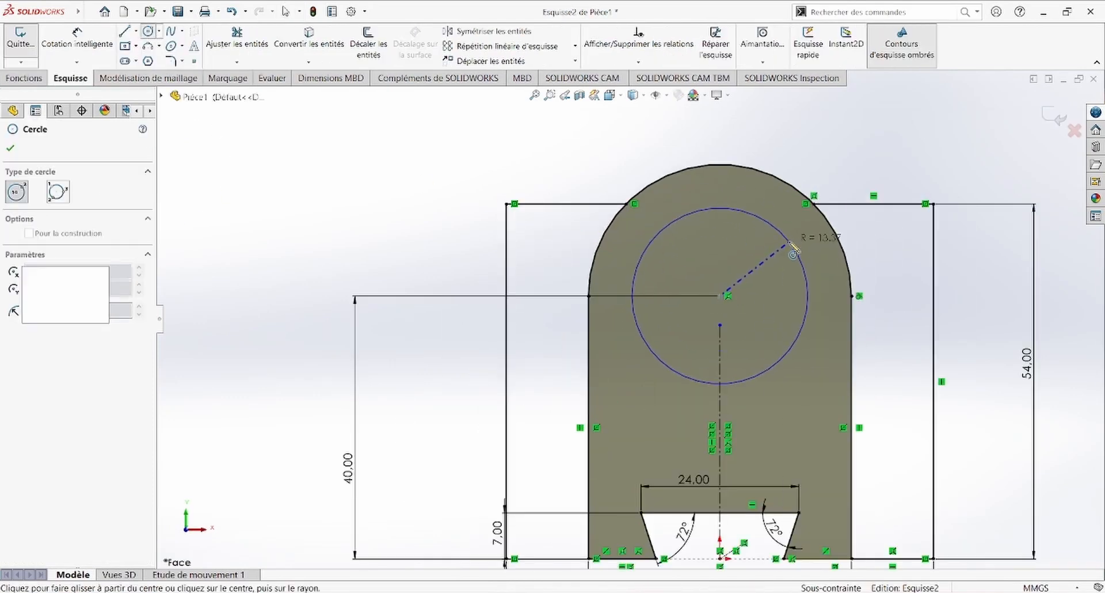
left_click(793, 245)
Check the reference drawing, dimension the circle's diameter as 20 mm and exit the sketch
key("alt+Tab")
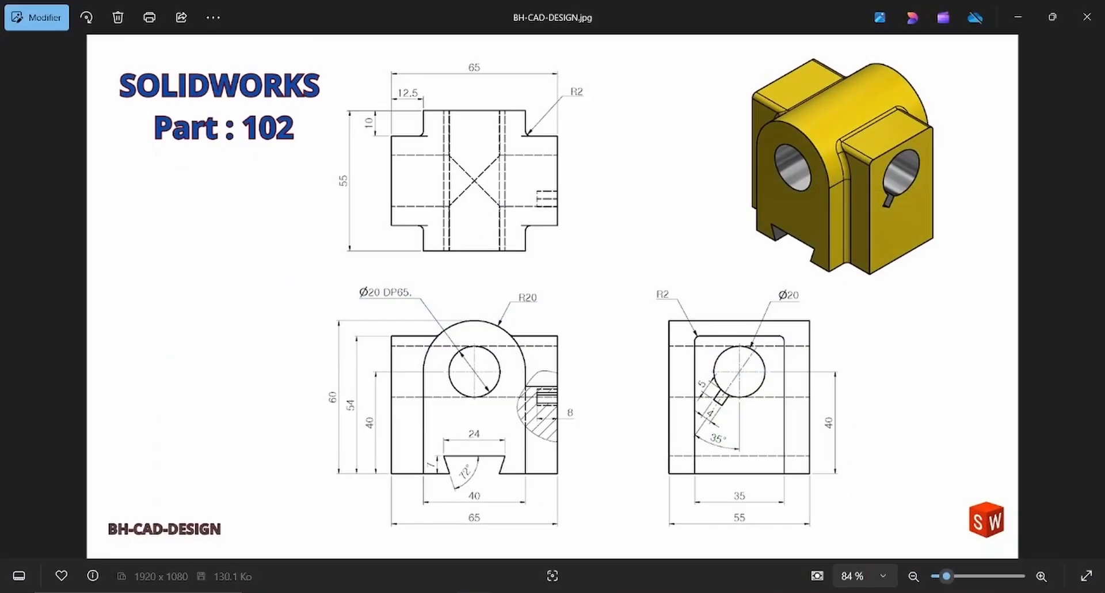
key("alt+Tab")
key("Escape")
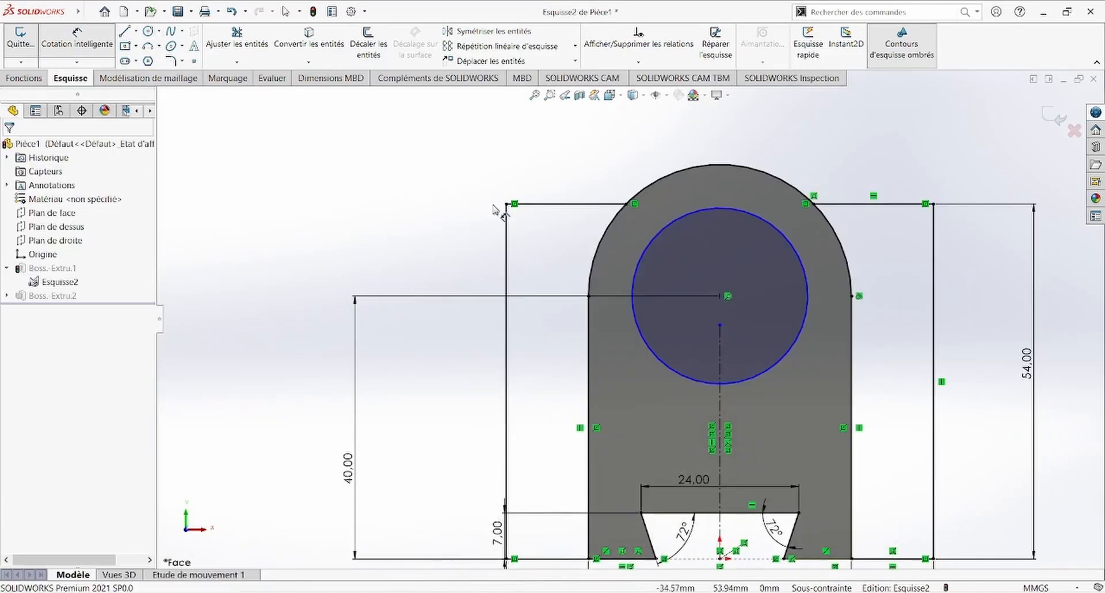
left_click(637, 257)
left_click(490, 190)
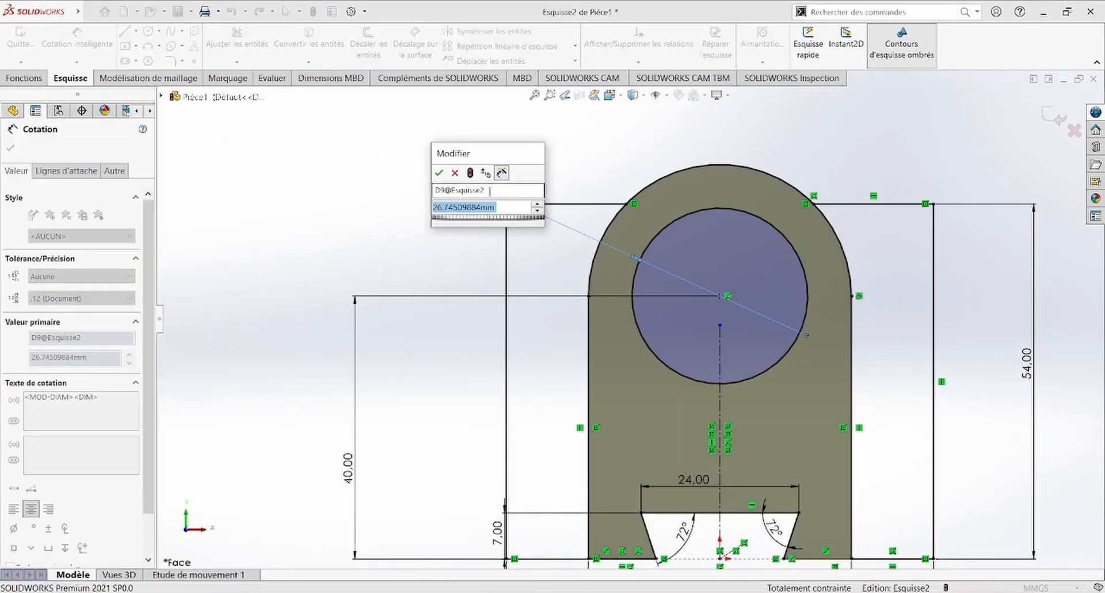
type("20")
key("Return")
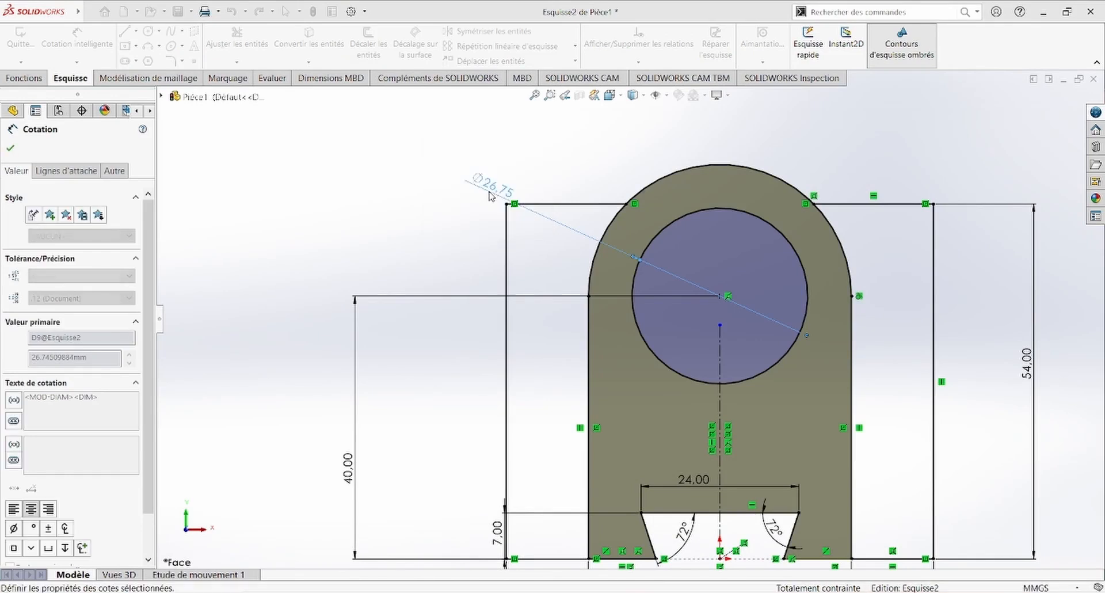
left_click(1059, 117)
Check the reference drawing, start a fillet with a 2 mm radius and select the four short upper edges of the side blocks
scroll(921, 164, "up", 4)
middle_click_drag(901, 178, 846, 292)
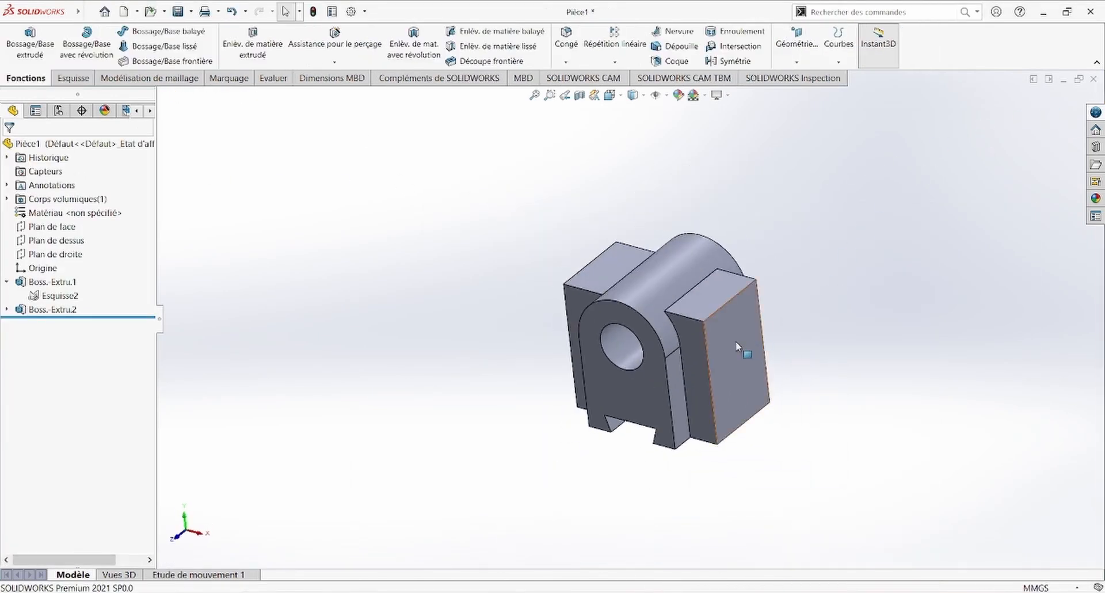
key("alt+Tab")
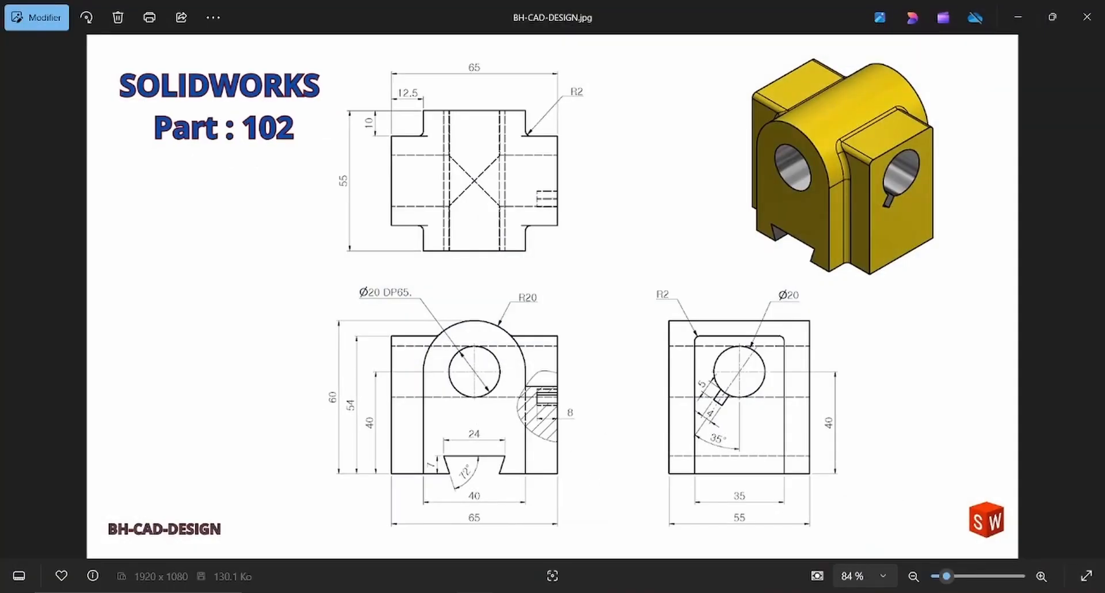
key("alt+Tab")
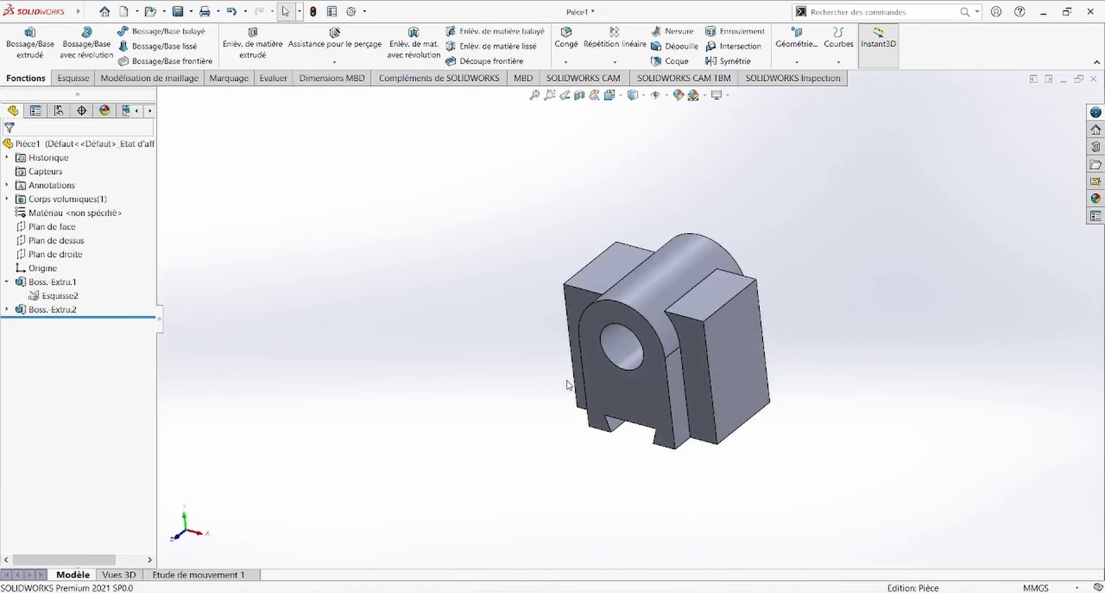
scroll(659, 294, "down", 2)
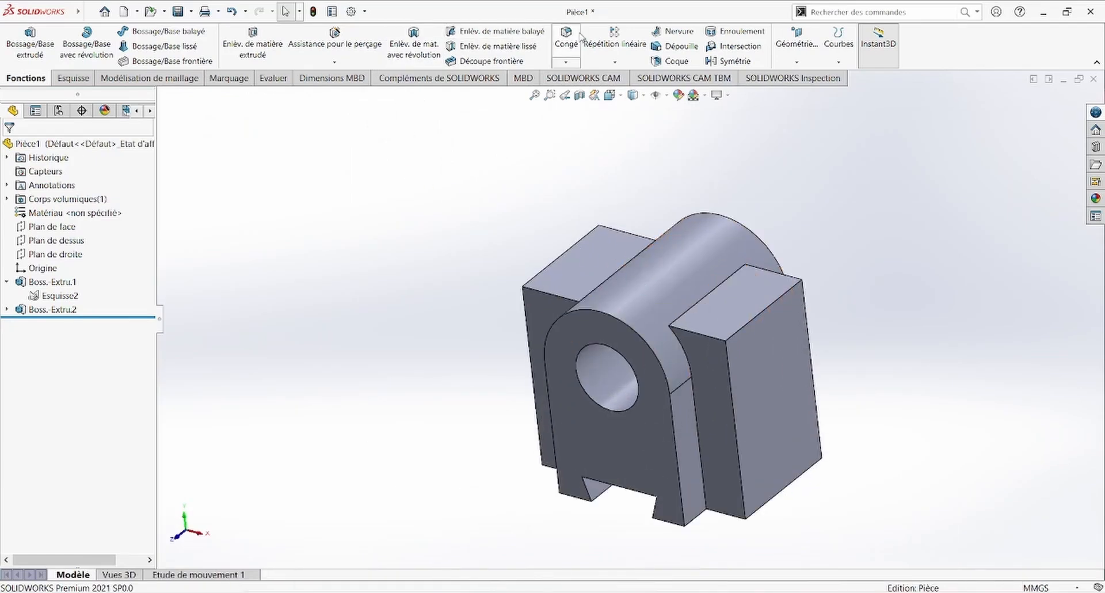
key("alt+Tab")
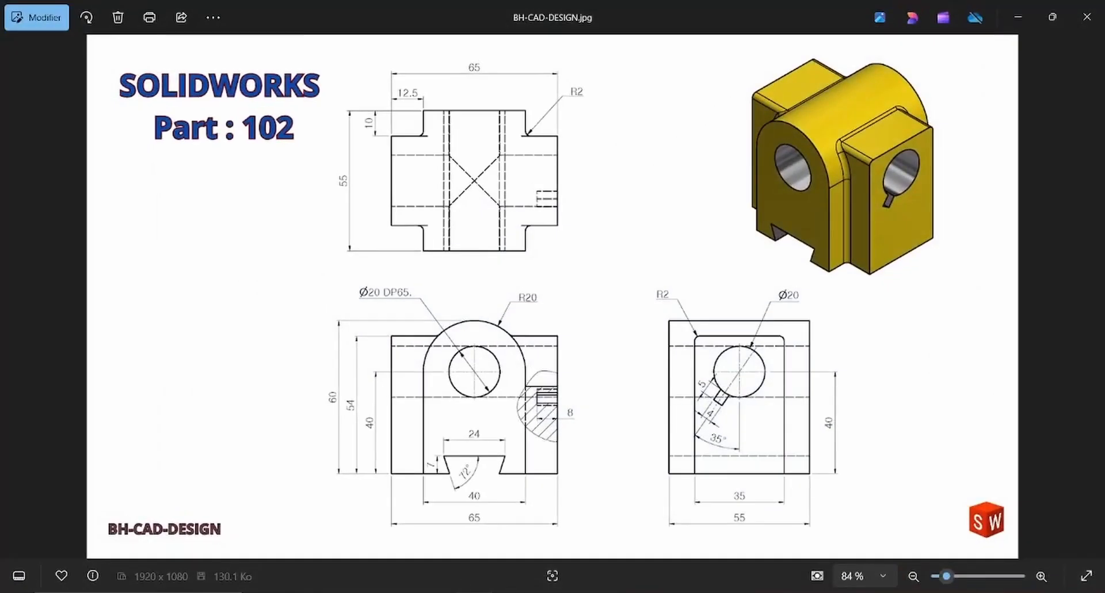
key("alt+Tab")
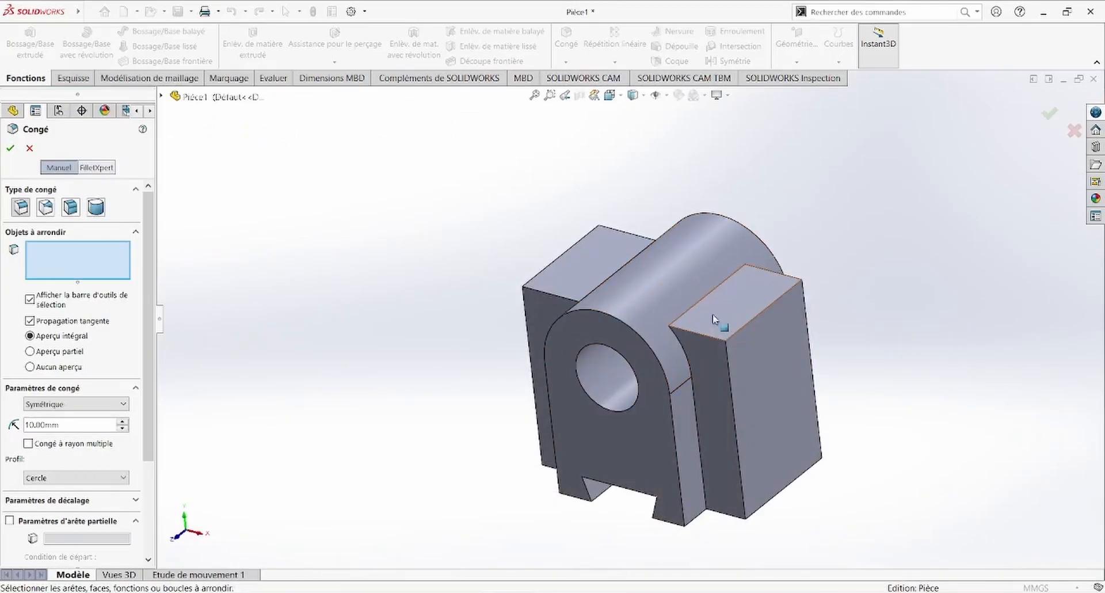
left_click(712, 339)
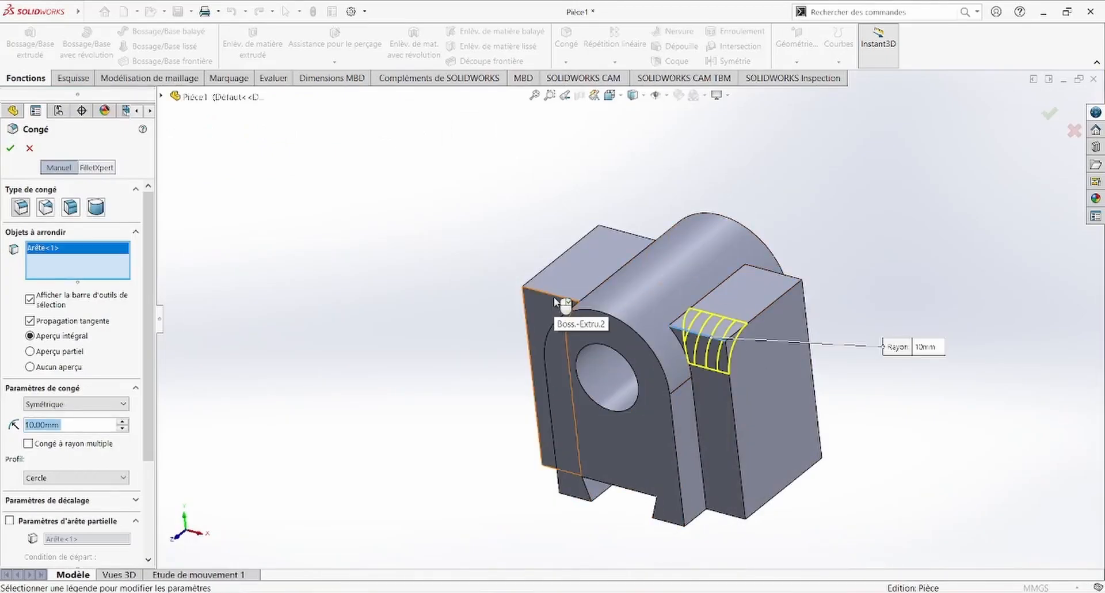
type("2")
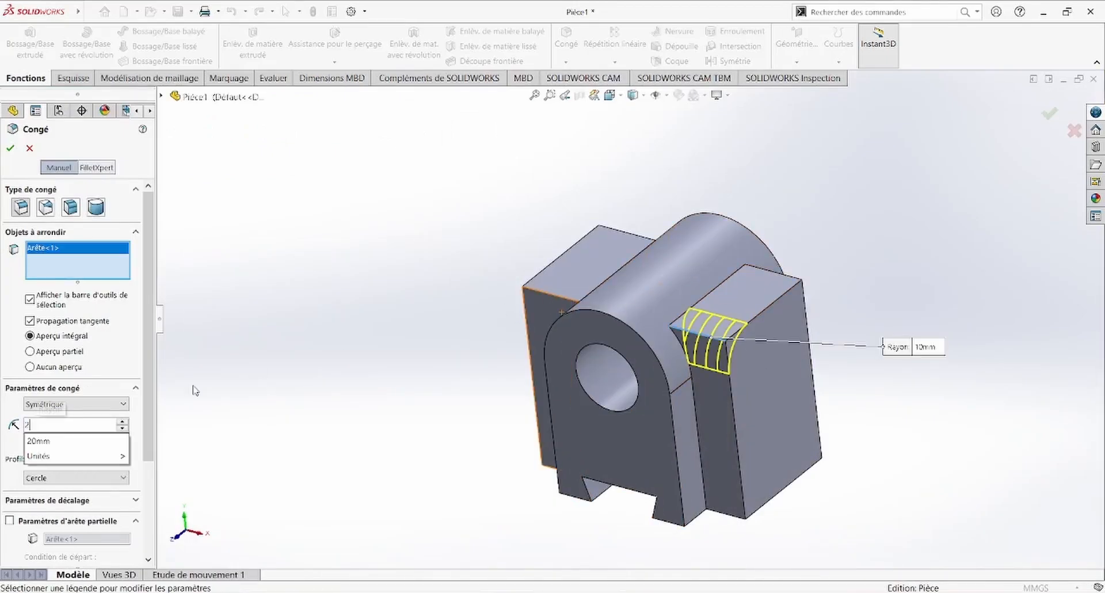
left_click(558, 296)
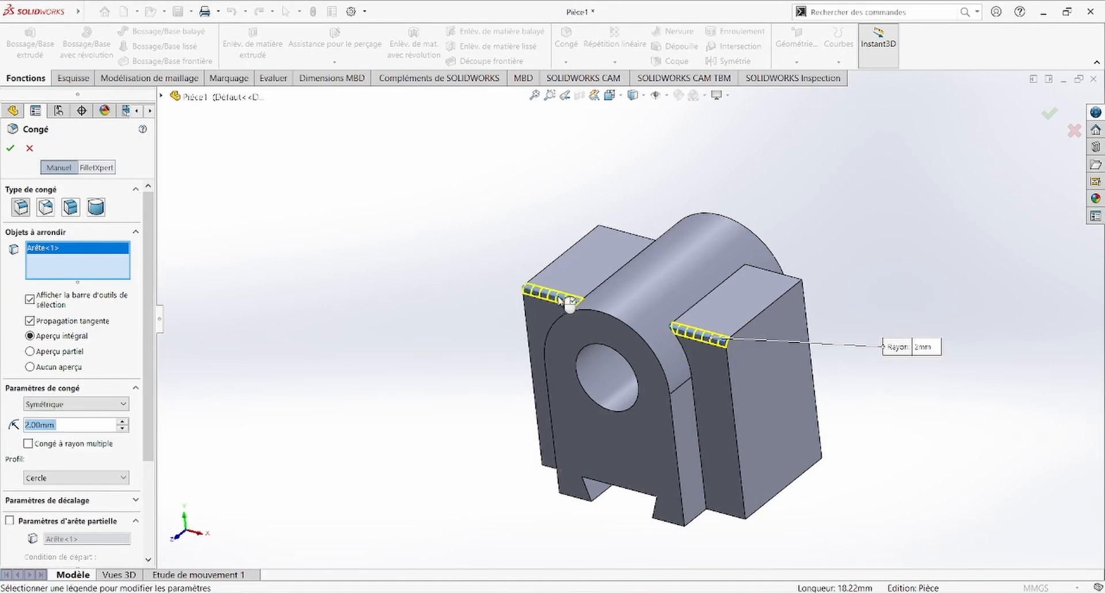
left_click(637, 237)
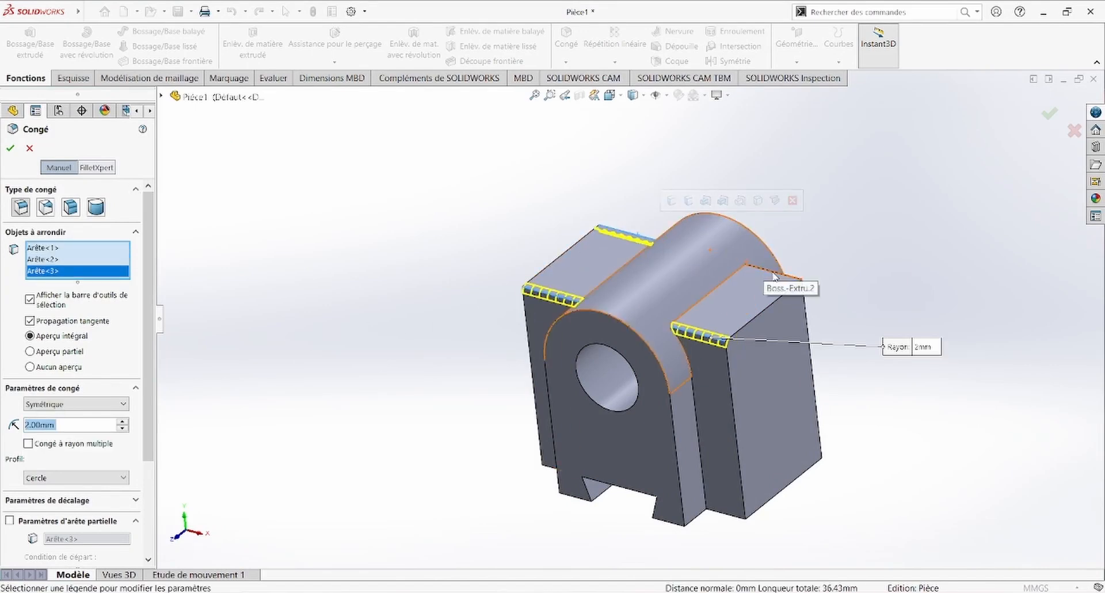
left_click(793, 282)
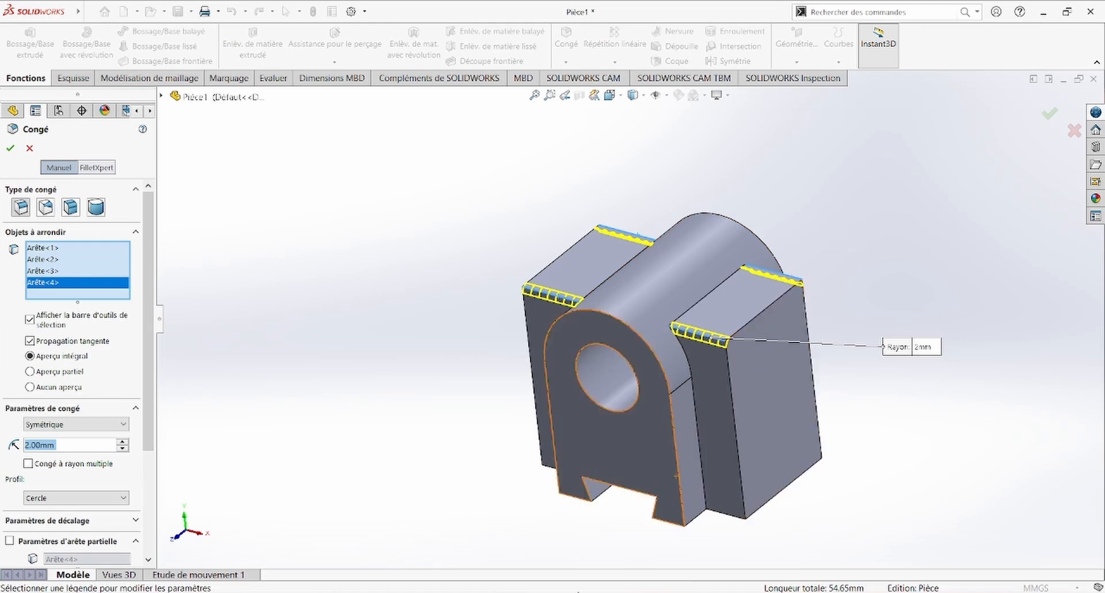
Check the drawing again, add the edges where both side blocks meet the arched body to the fillet and apply it
key("alt+Tab")
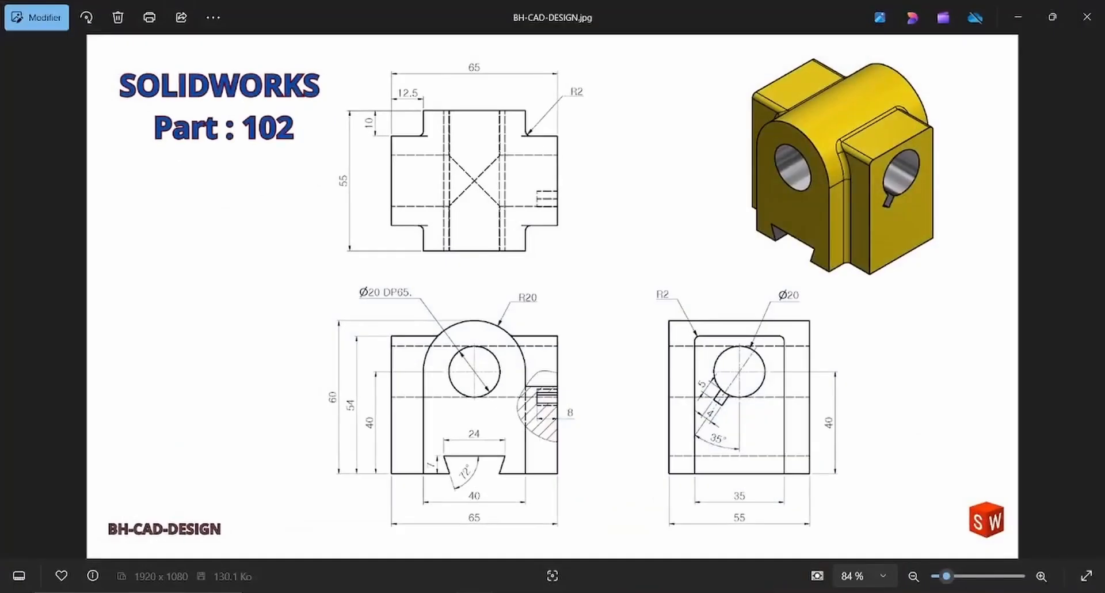
key("alt+Tab")
left_click(703, 314)
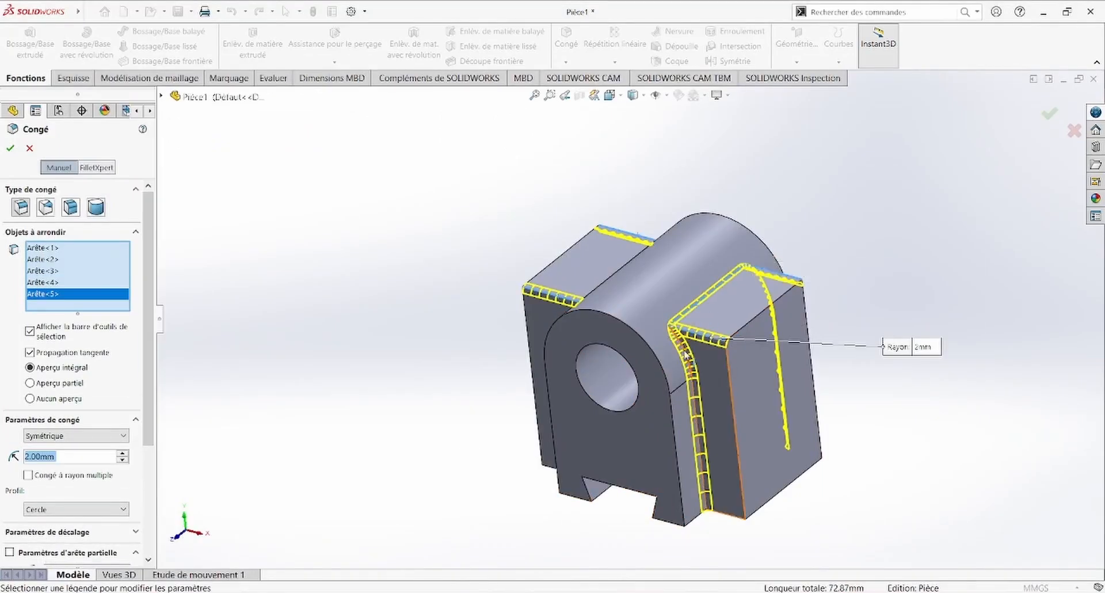
middle_click_drag(686, 355, 591, 580)
left_click(656, 314)
key("alt+Tab")
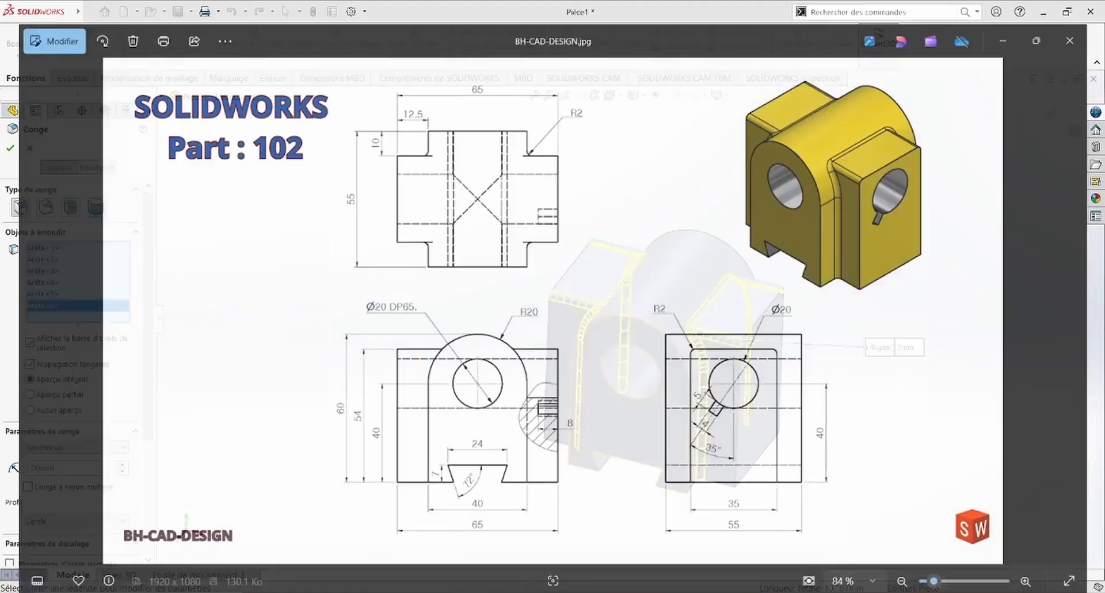
key("alt+Tab")
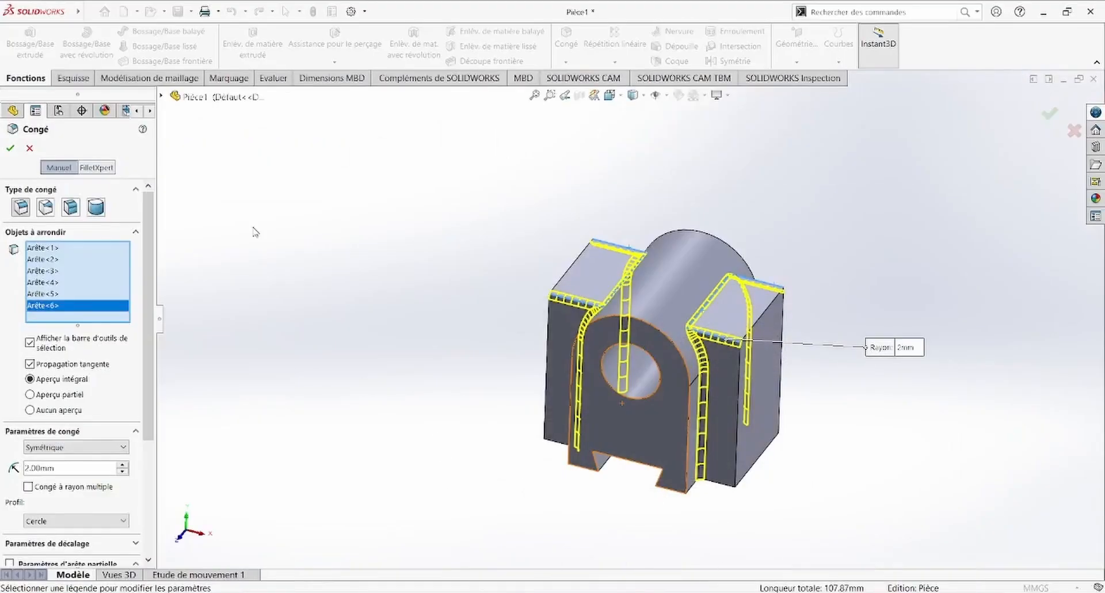
left_click(11, 149)
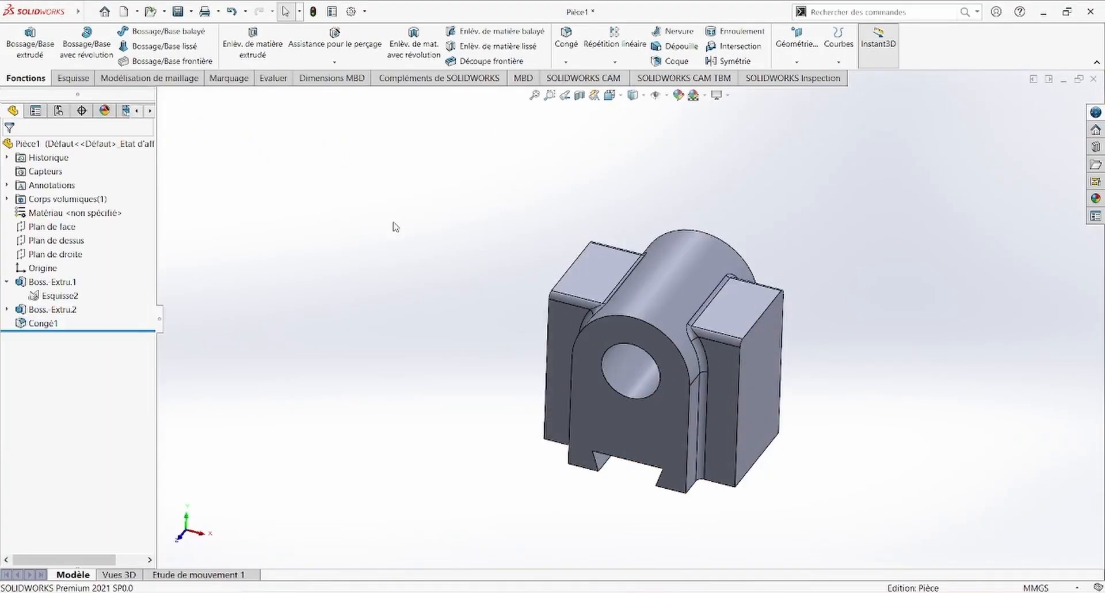
Open a sketch on the right side block's outer face, check the drawing and draw a circle about 18 mm in diameter directly above the origin
middle_click_drag(394, 227, 456, 257)
left_click(707, 347)
left_click(66, 77)
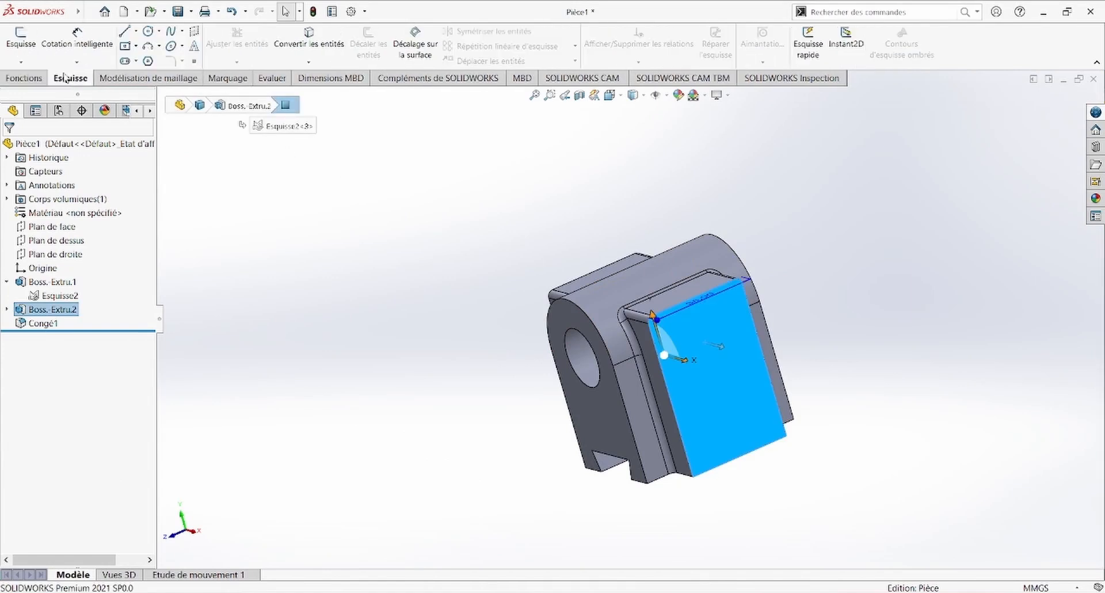
left_click(10, 48)
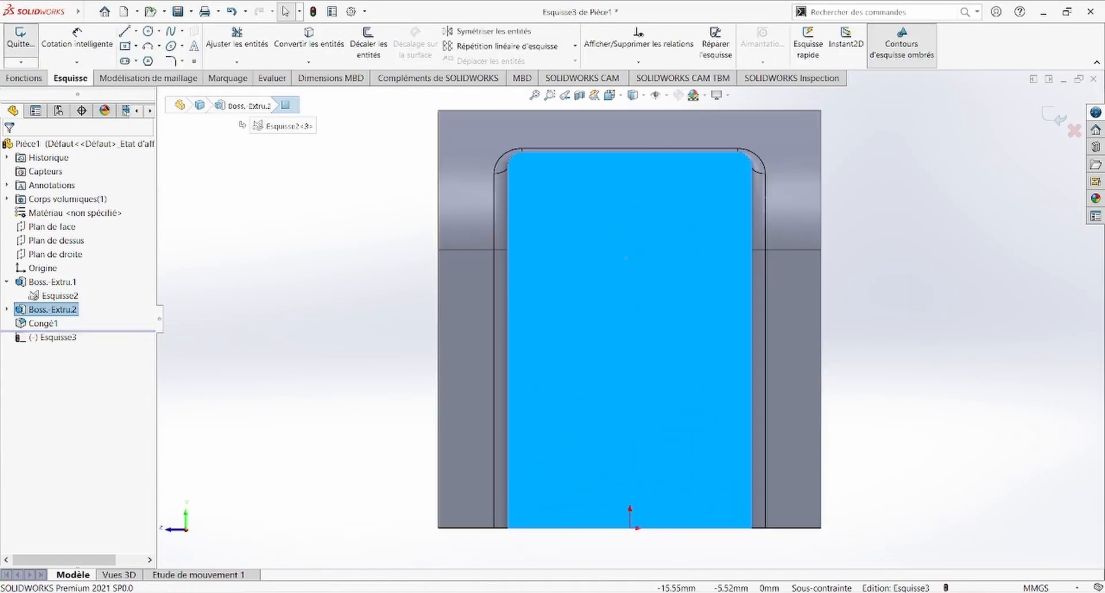
key("alt+Tab")
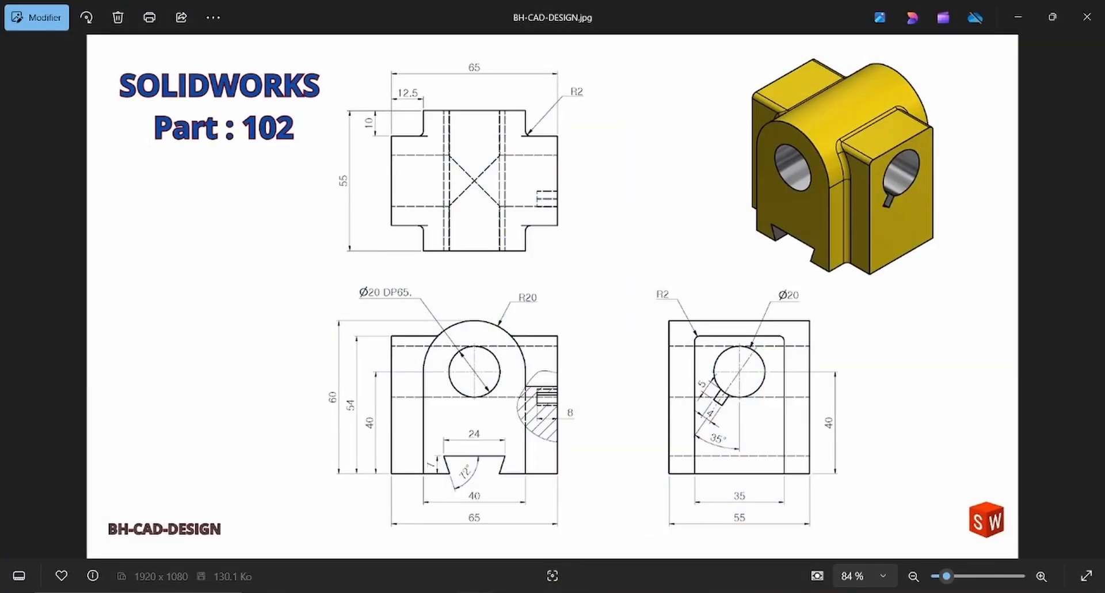
key("alt+Tab")
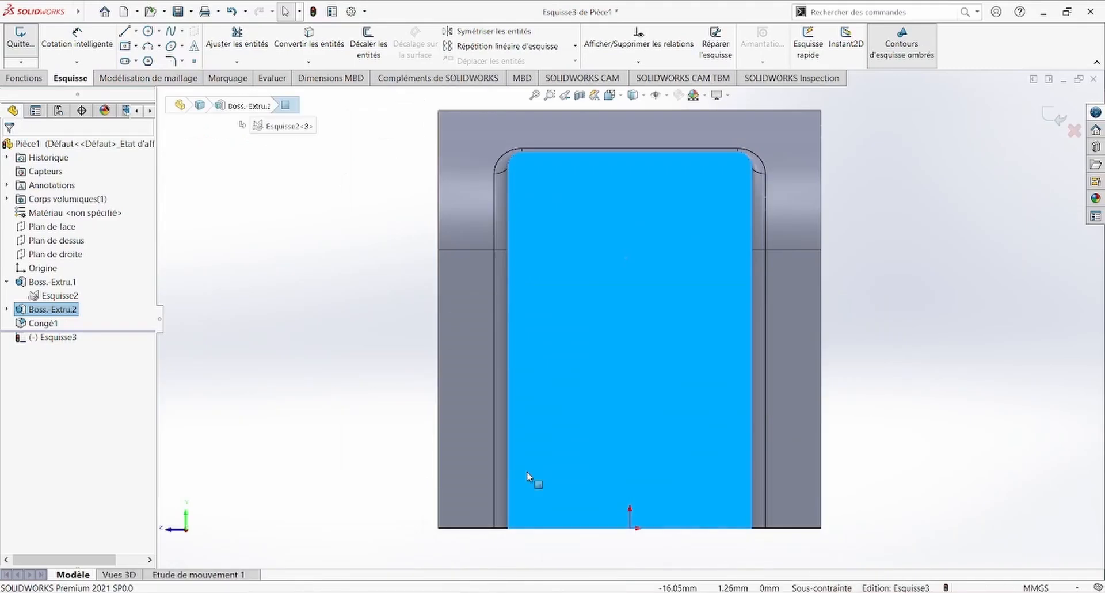
left_click(148, 31)
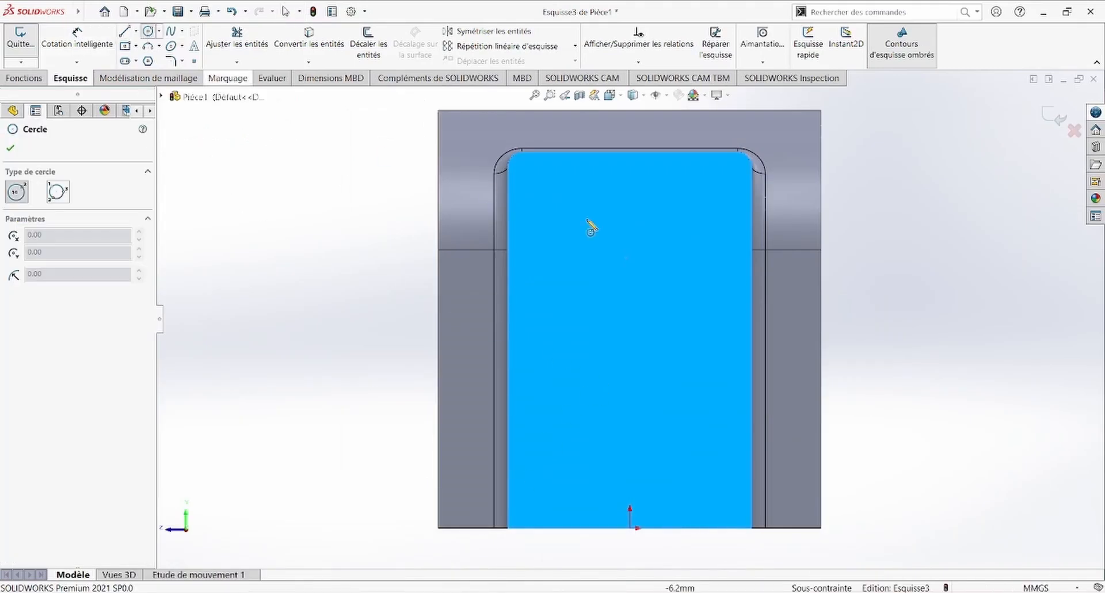
left_click(630, 260)
left_click(671, 212)
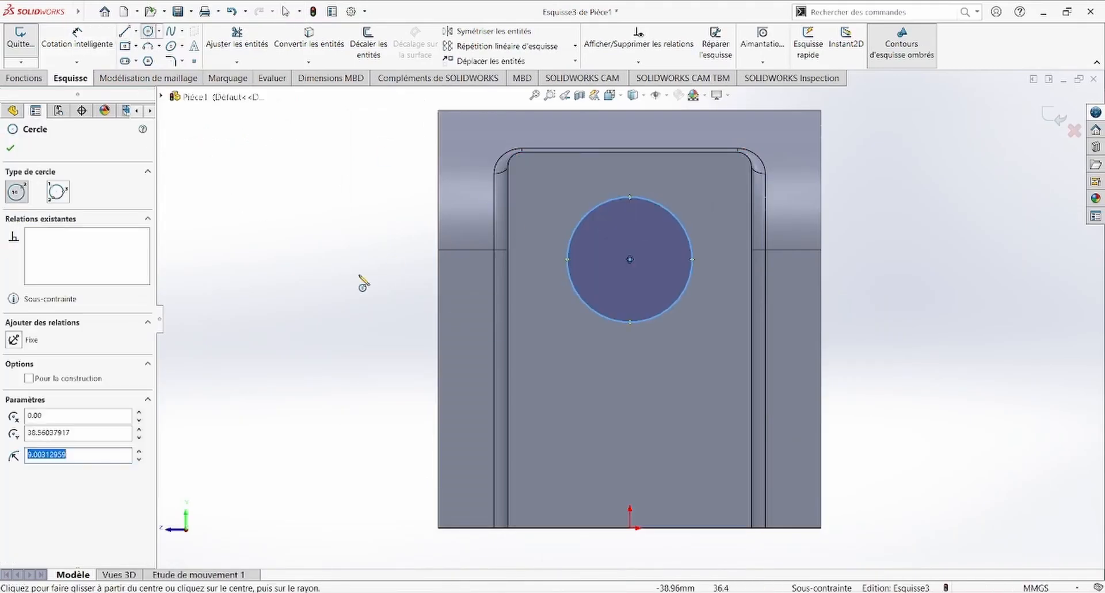
Dimension the diameter of the circle on the side block face as 20 mm
right_click_drag(359, 275, 345, 190)
left_click(567, 257)
left_click(344, 265)
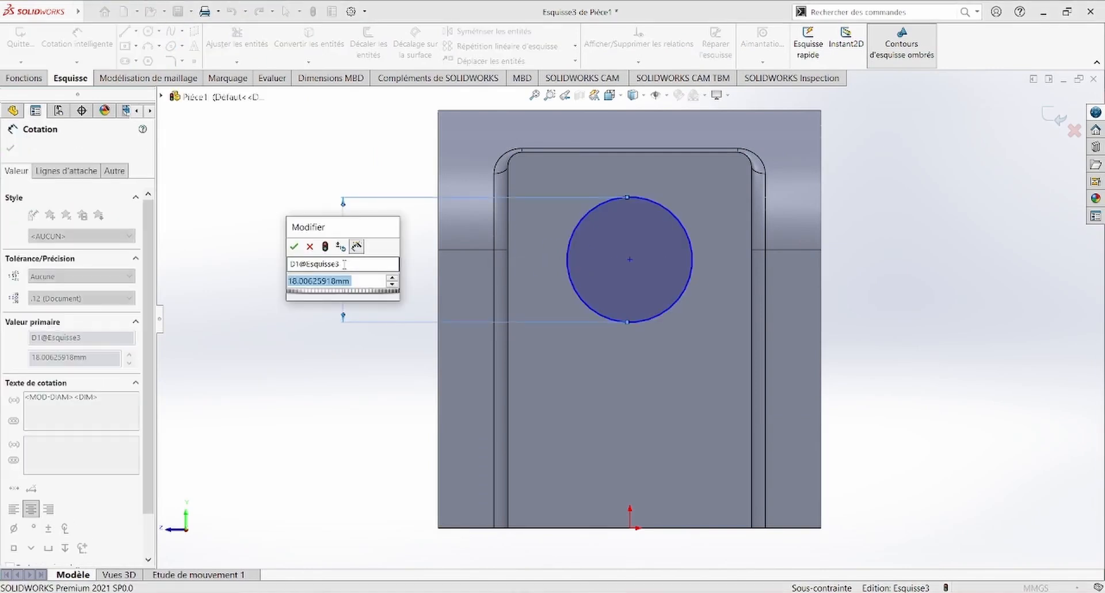
type("20")
key("Return")
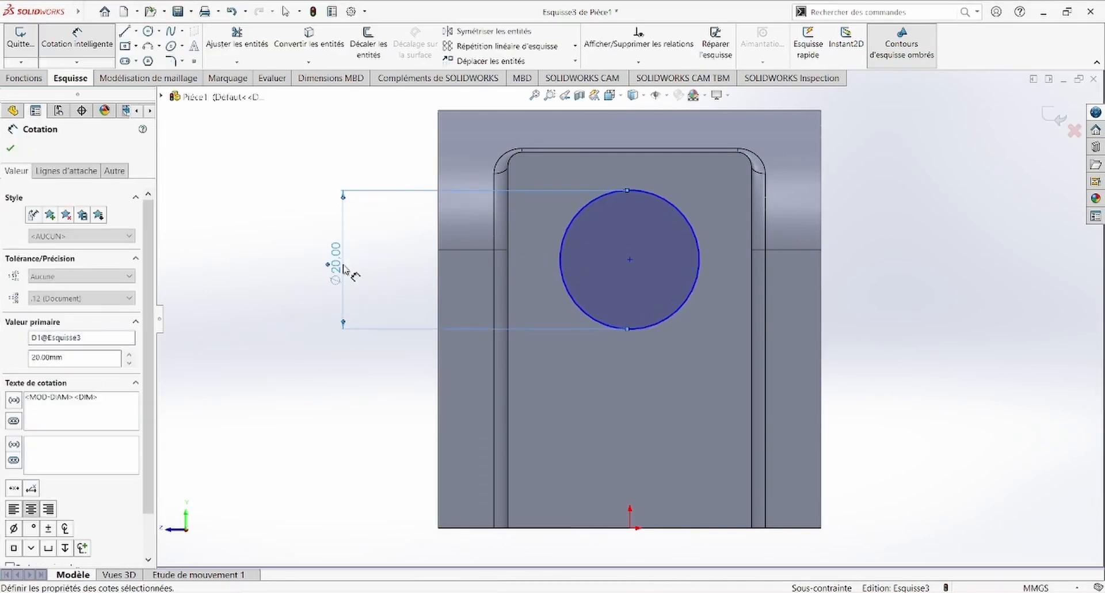
Check the reference drawing and draw a vertical construction line from the circle's center down to the origin
key("alt+Tab")
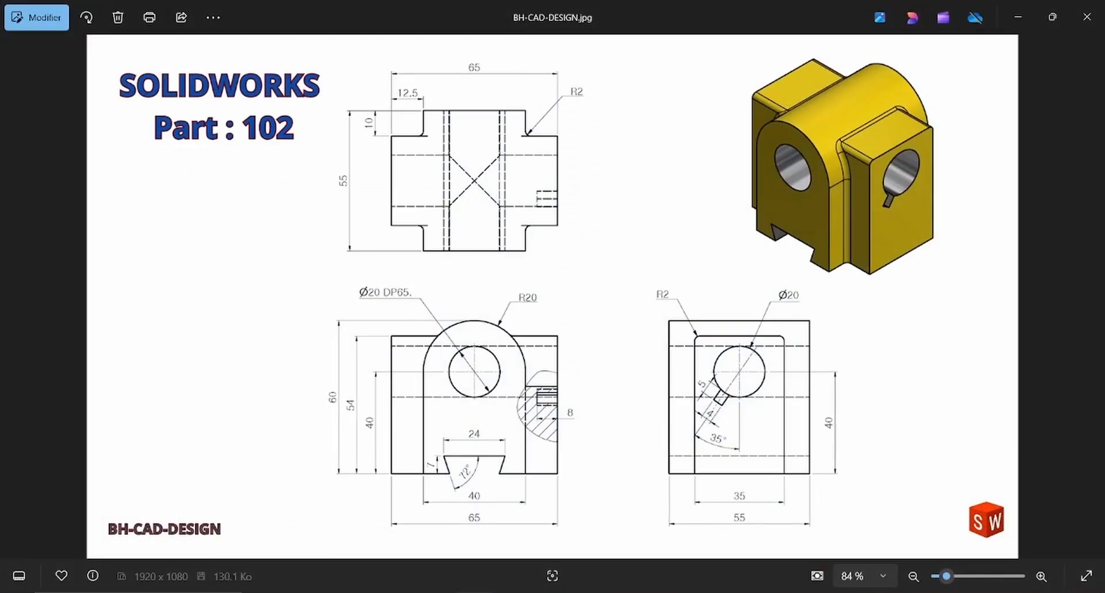
key("alt+Tab")
left_click(136, 32)
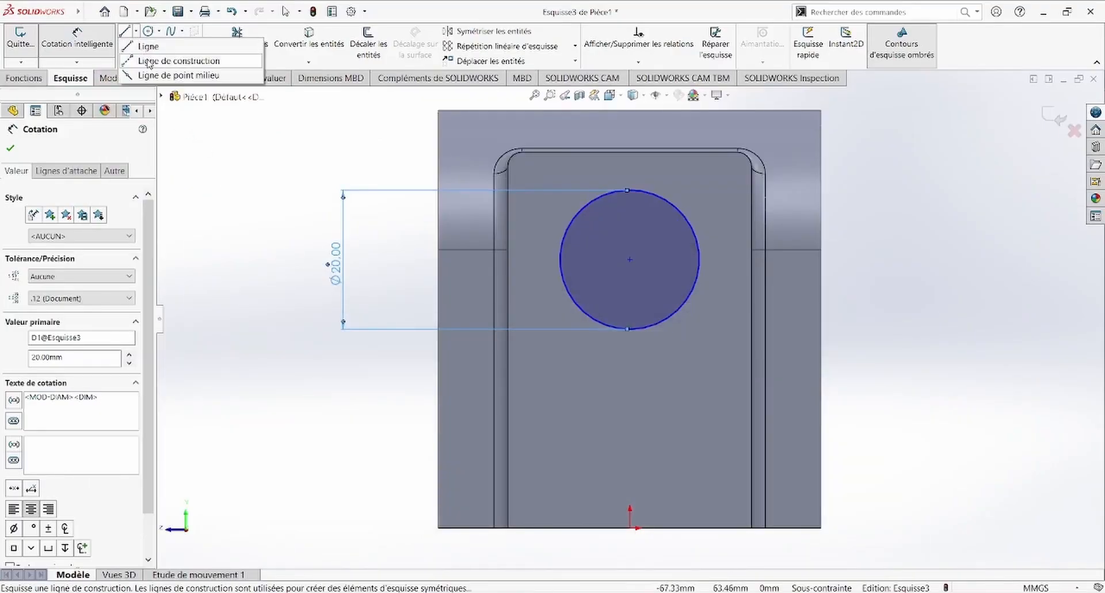
left_click(172, 49)
left_click(629, 260)
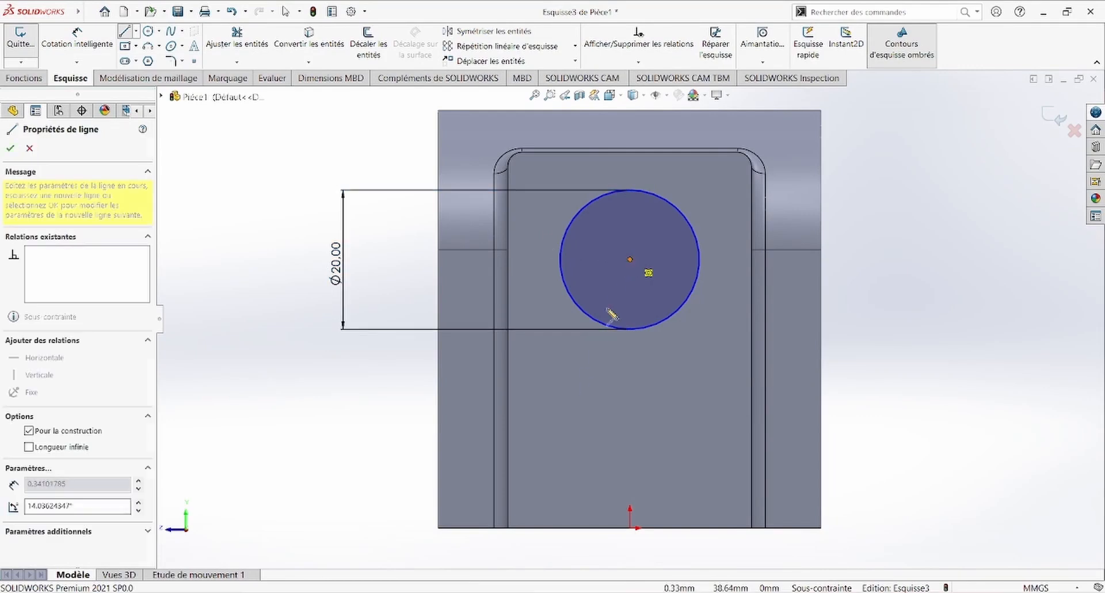
left_click(630, 527)
key("Escape")
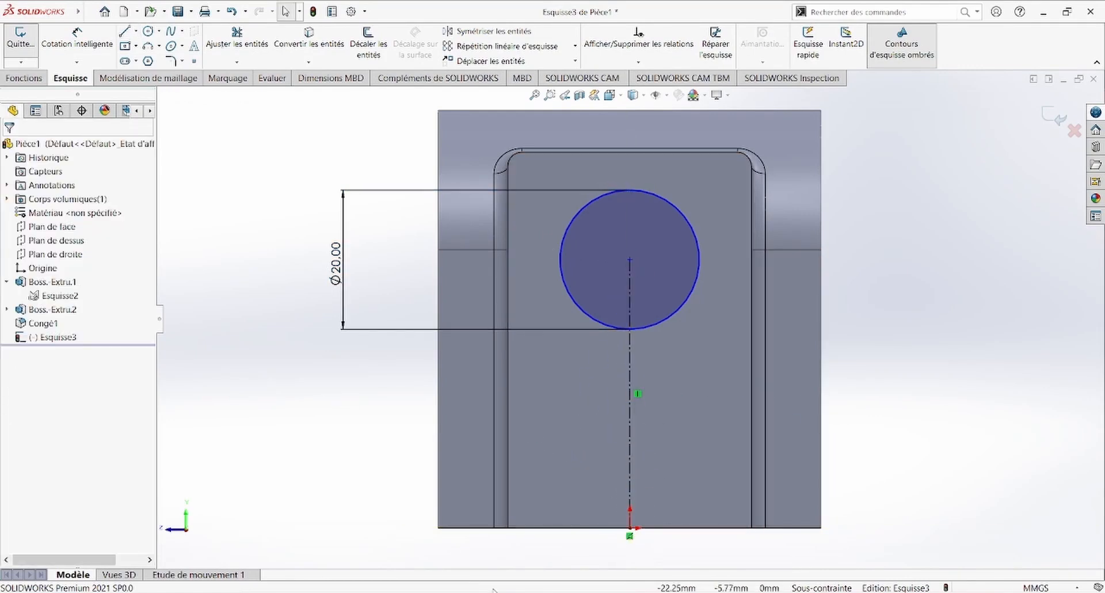
Check the reference drawing and dimension the height of the circle's center above the origin as 40 mm
key("alt+Tab")
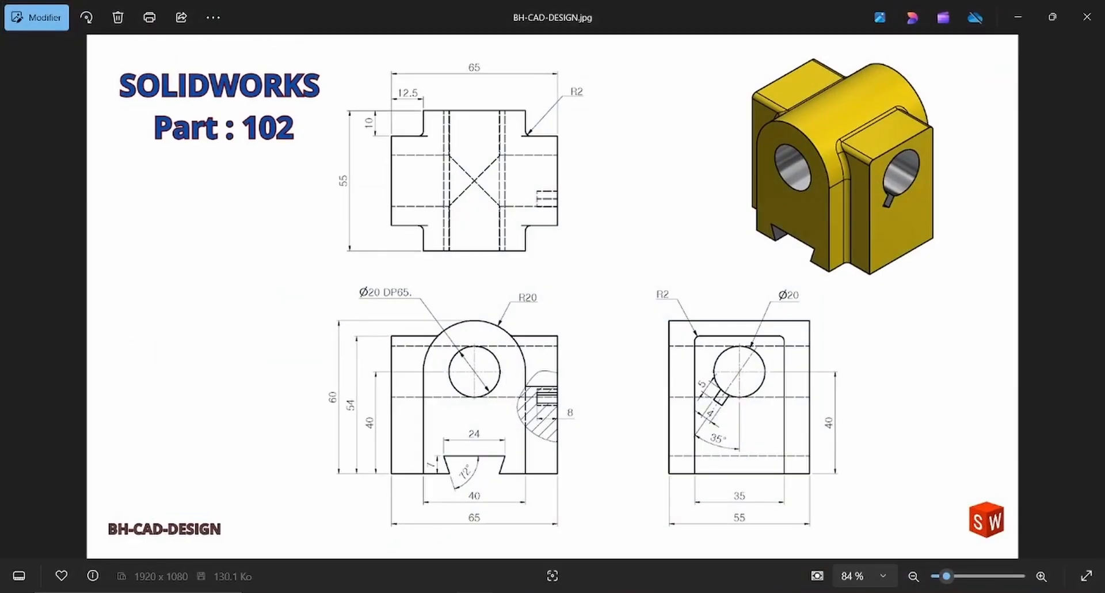
key("alt+Tab")
key("d")
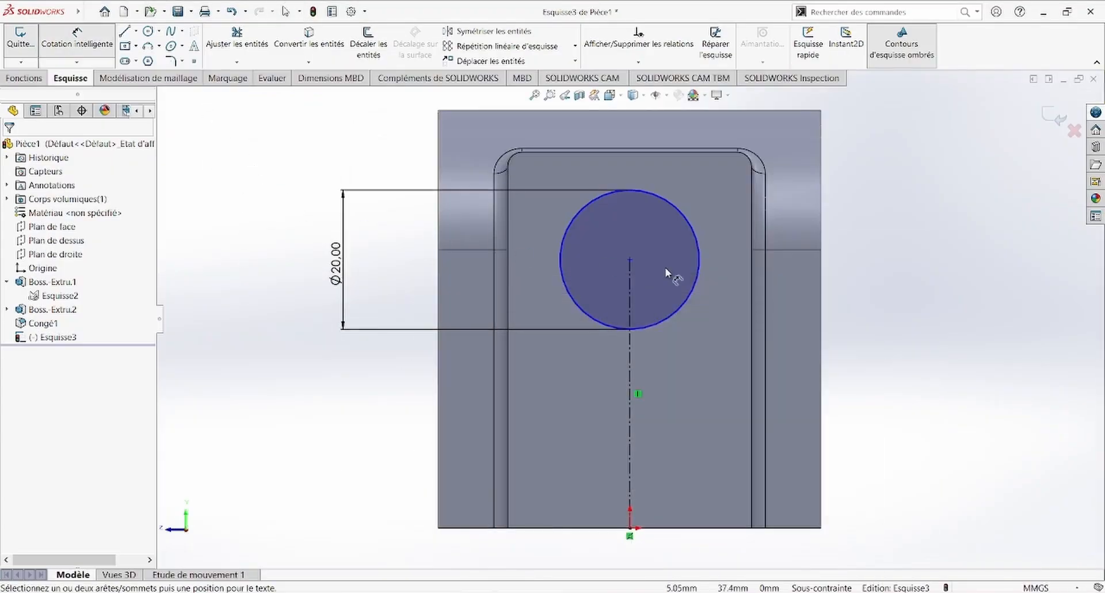
left_click(630, 260)
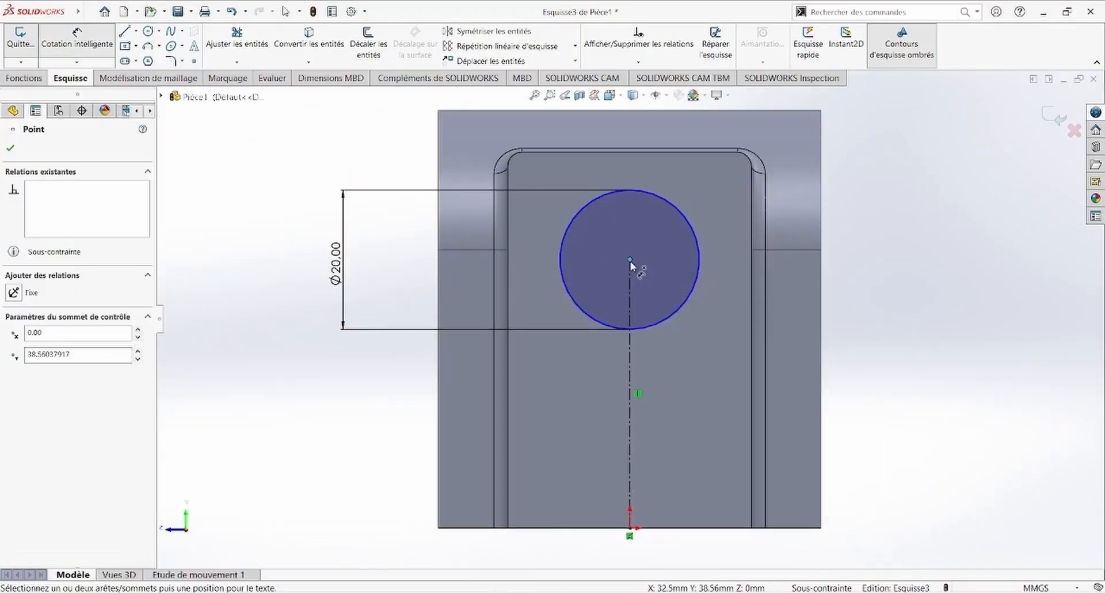
left_click(631, 528)
left_click(887, 420)
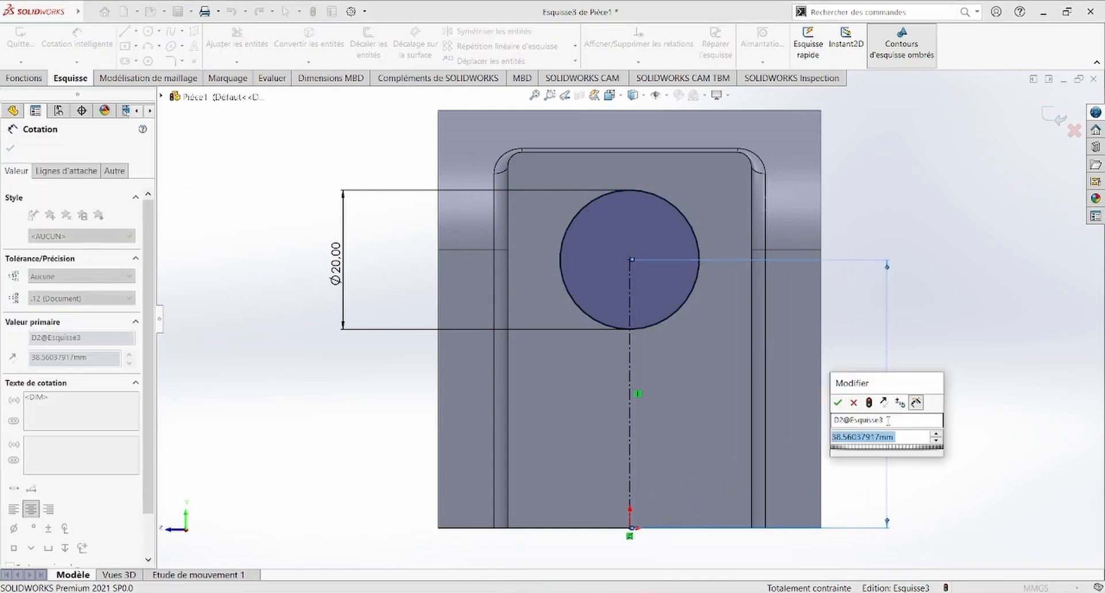
type("4")
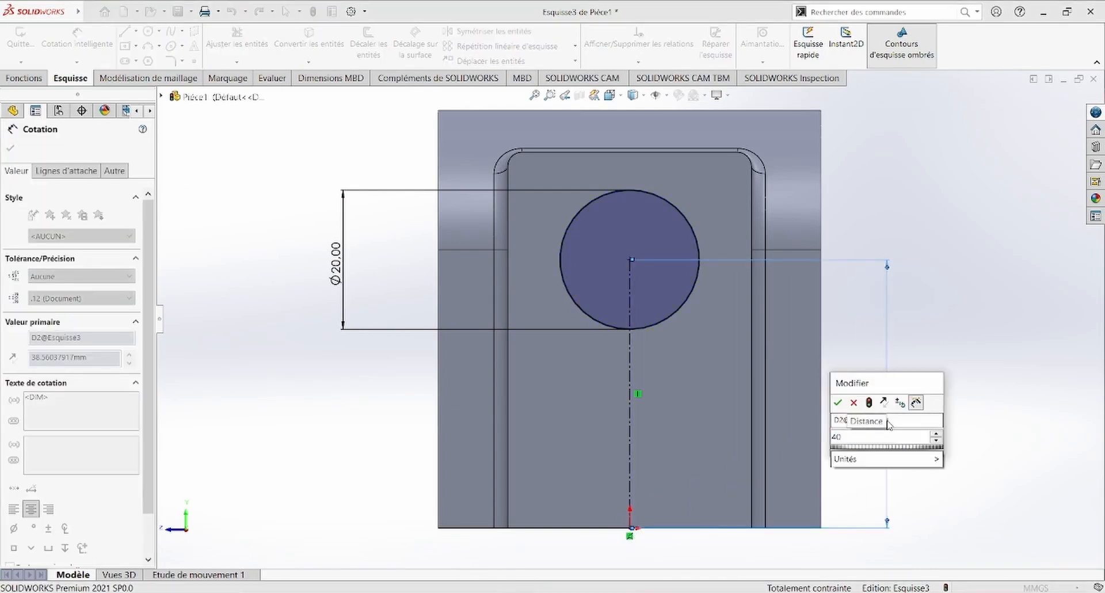
type("0")
key("Return")
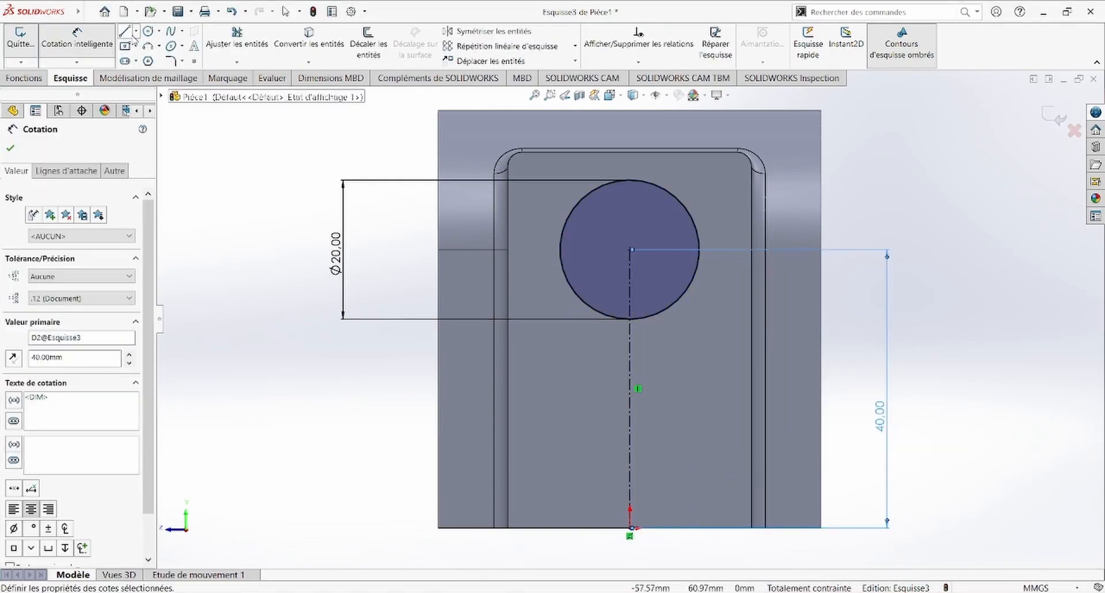
Draw a construction line from the circle's center past its lower-left edge, at about 28.5° from the vertical construction line
left_click(136, 32)
left_click(165, 57)
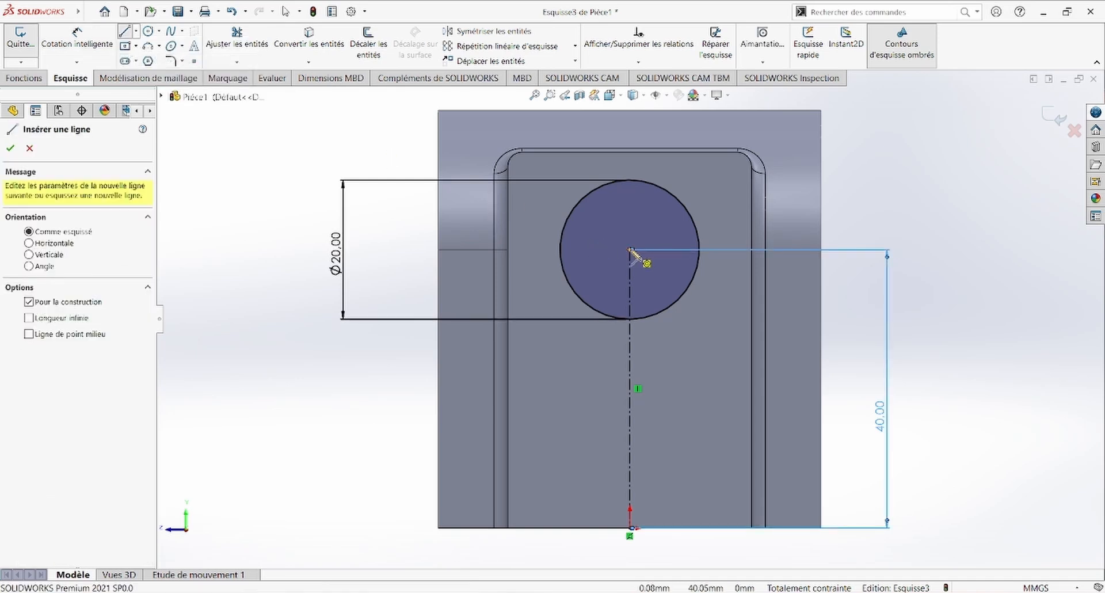
left_click_drag(632, 251, 567, 366)
key("Escape")
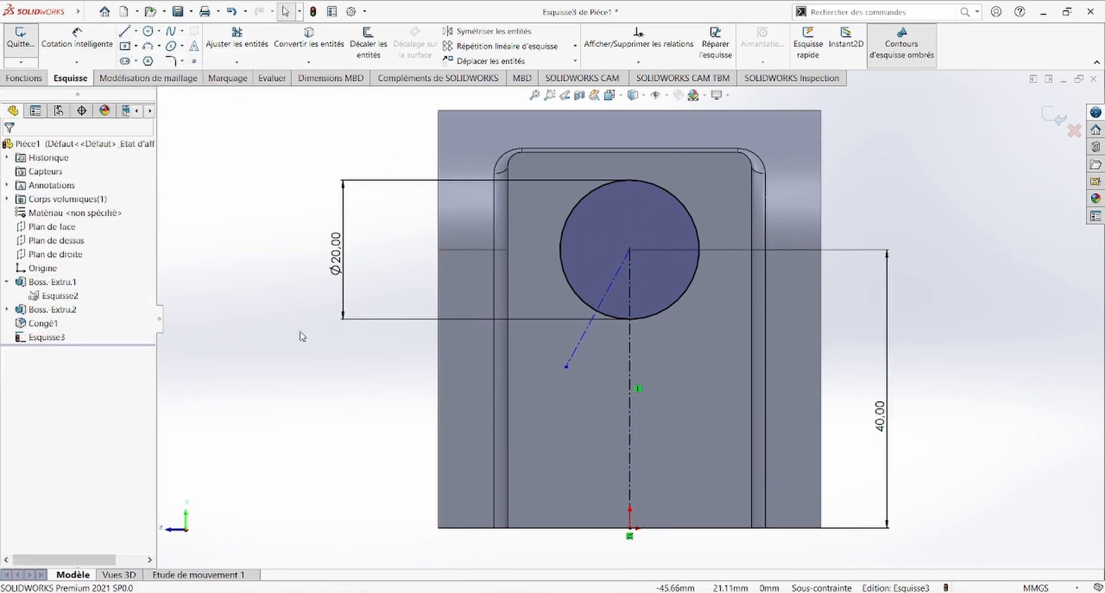
Check the reference drawing and dimension the angle between the slanted and vertical construction lines as 35°
right_click_drag(300, 332, 300, 296)
left_click(481, 592)
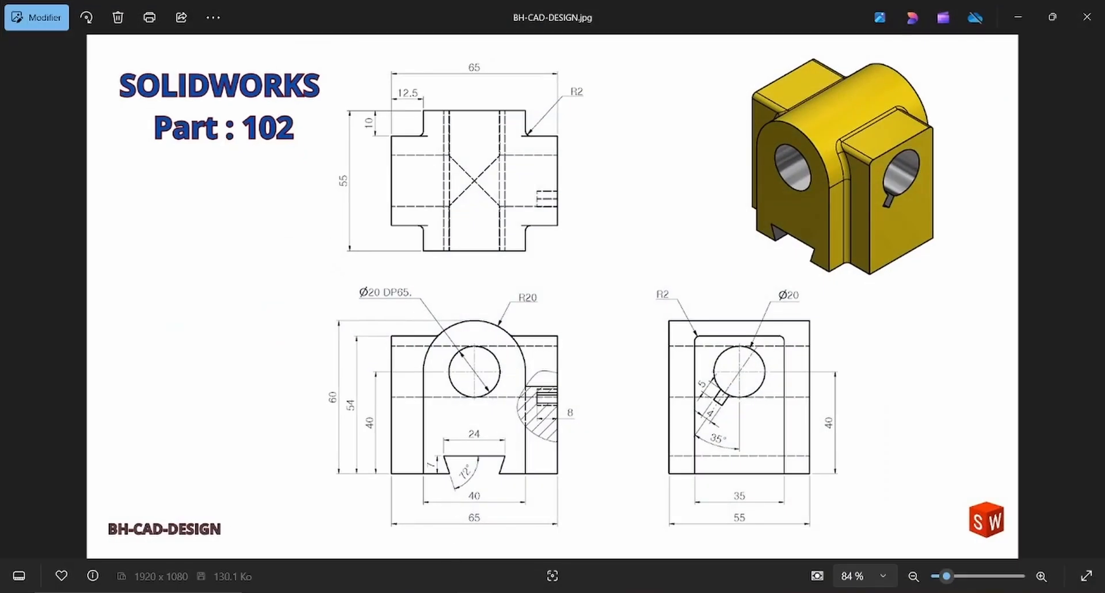
left_click(481, 592)
left_click(580, 347)
left_click(631, 355)
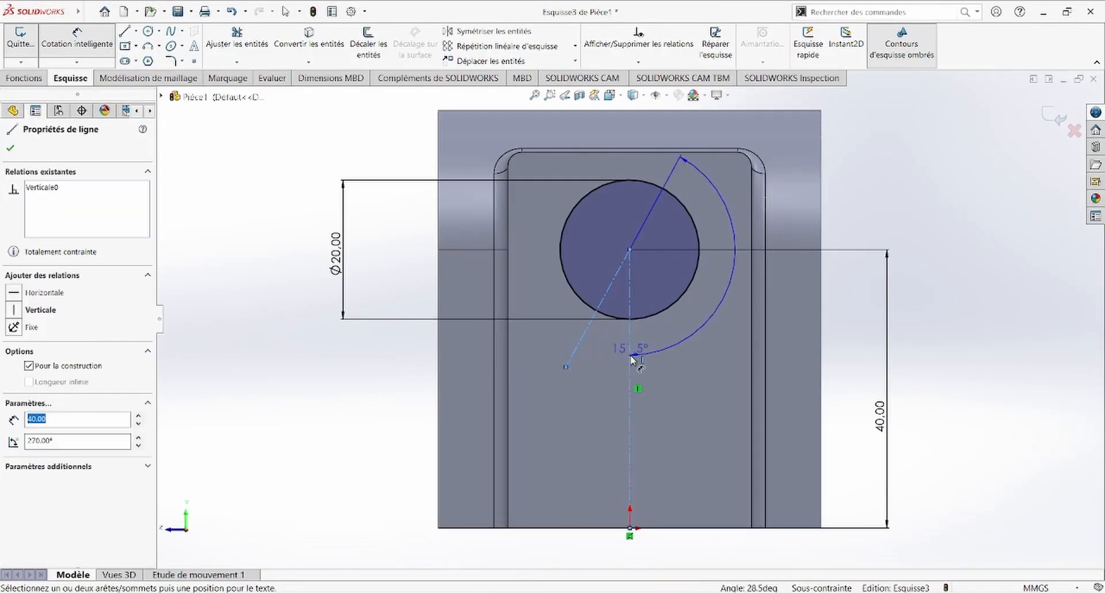
left_click(615, 371)
type("3")
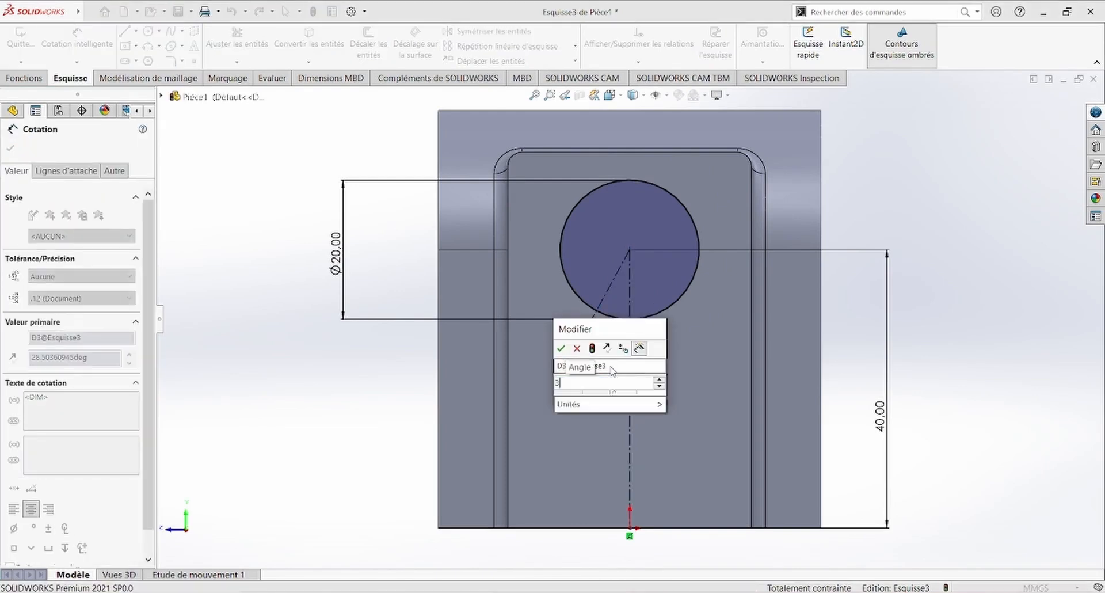
type("5")
key("Return")
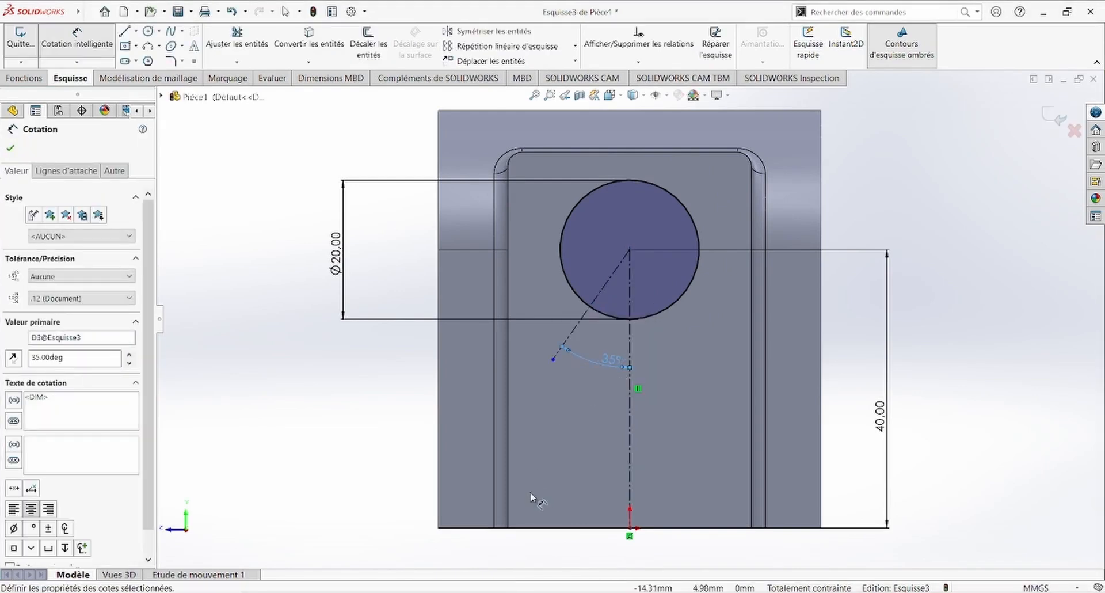
Check the reference drawing and draw a three-sided keyway outline about 4.7 mm long and 3.5 mm wide, ending on the circle and straddling the slanted construction line
key("alt+Tab")
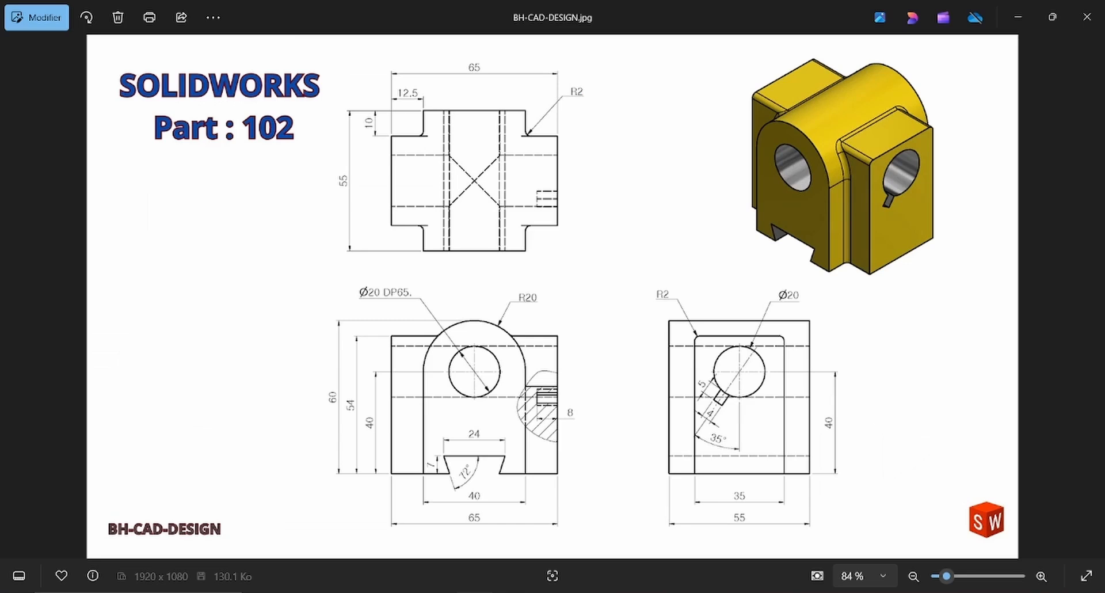
key("alt+Tab")
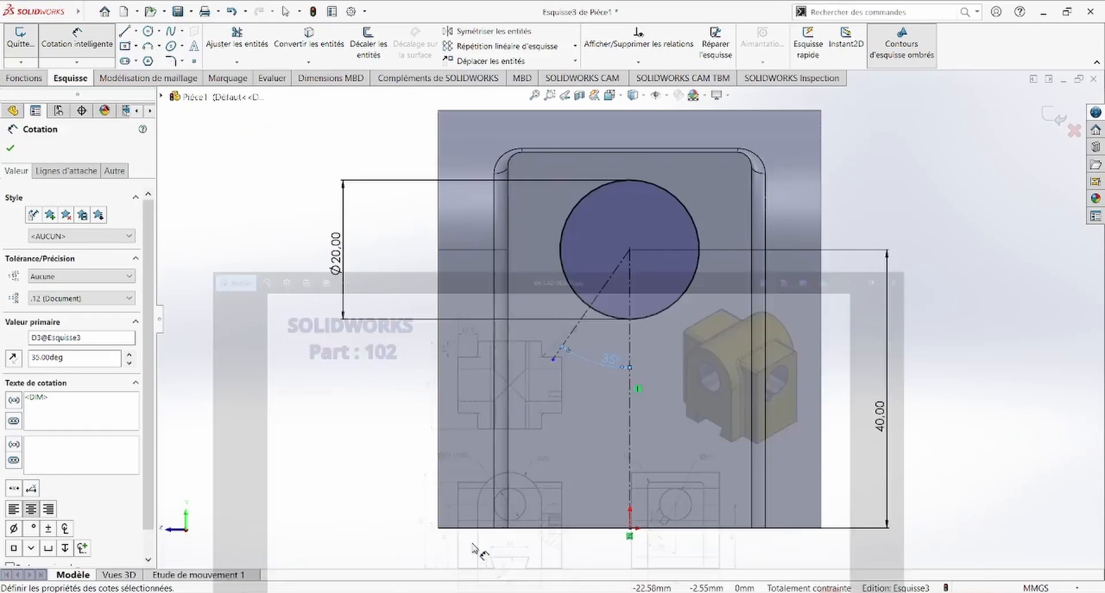
left_click(124, 33)
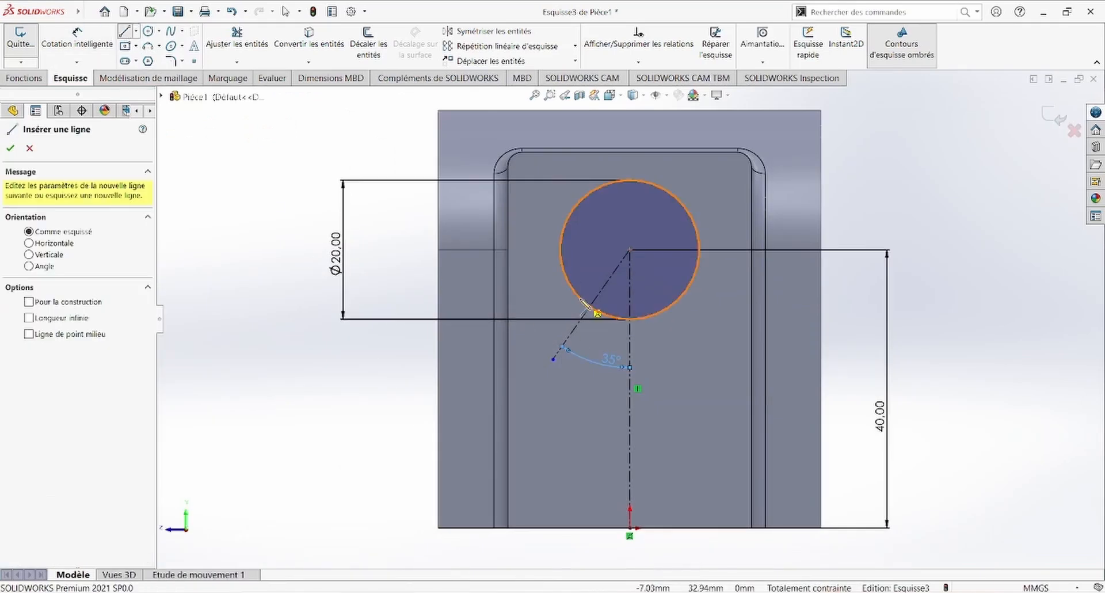
scroll(570, 311, "down", 5)
left_click(612, 316)
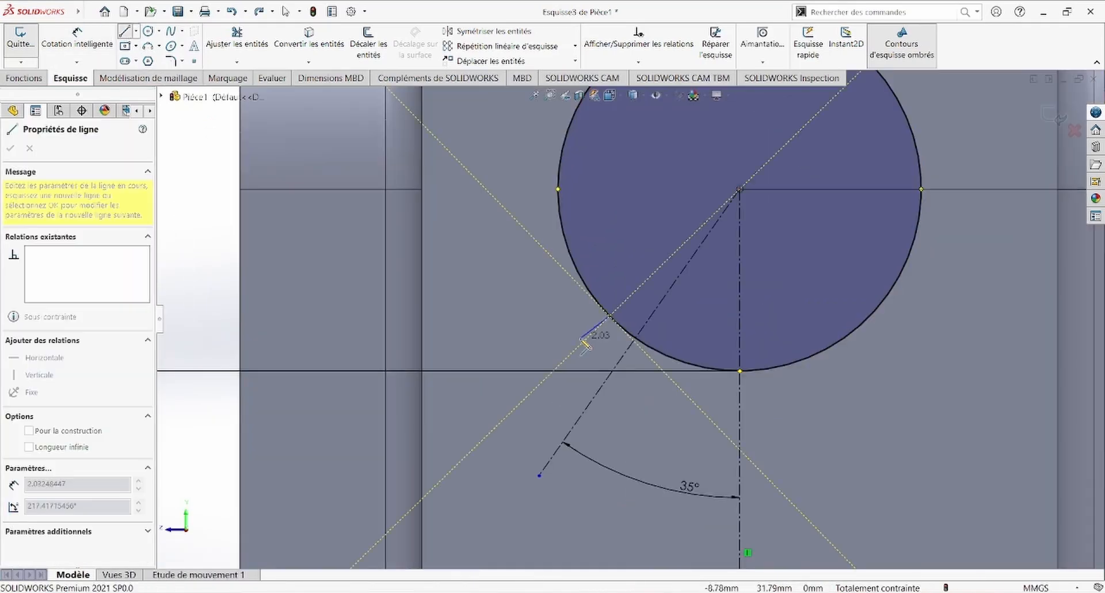
left_click(559, 384)
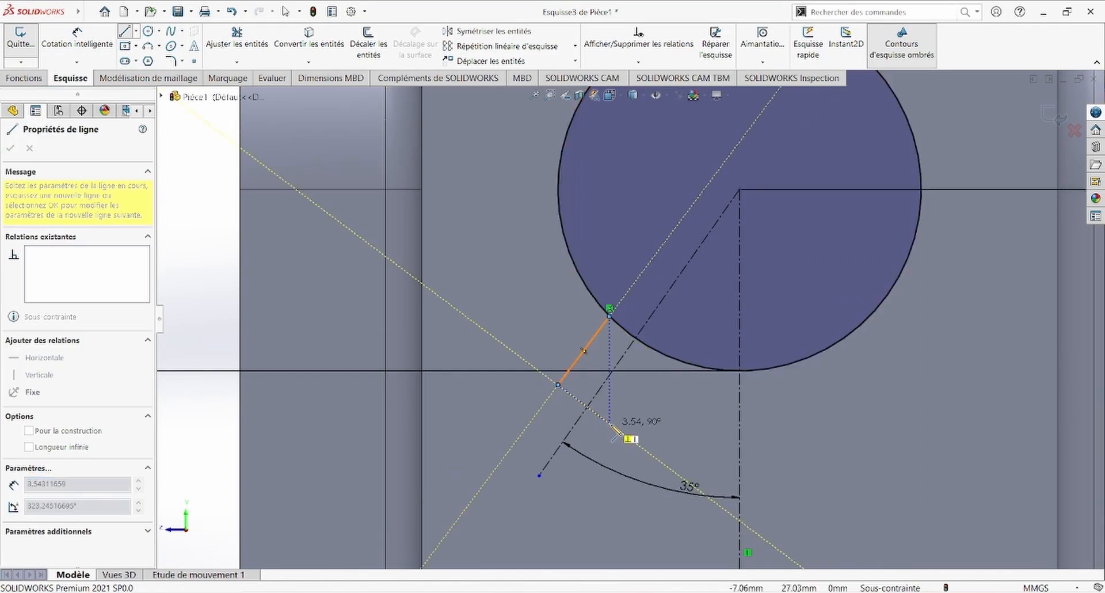
left_click(609, 423)
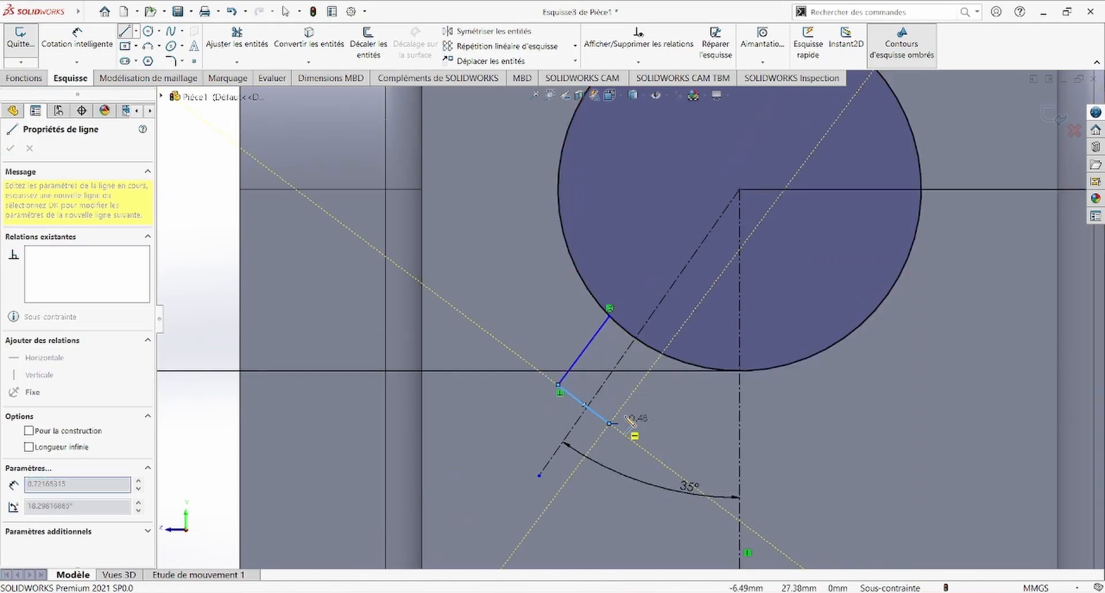
left_click(662, 355)
key("Escape")
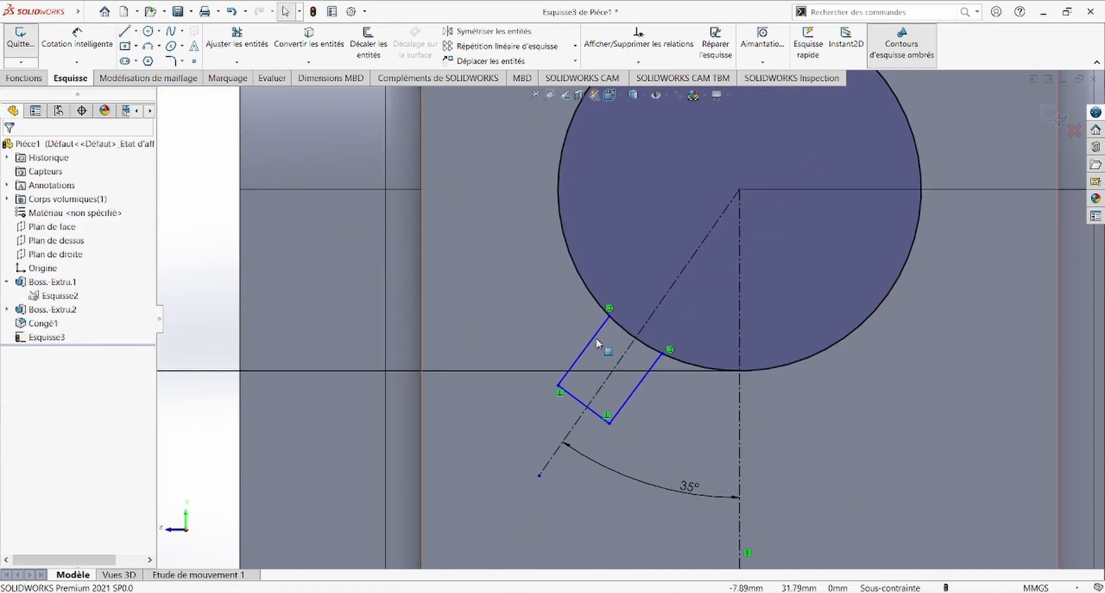
left_click(594, 341)
left_click(622, 360, "ctrl")
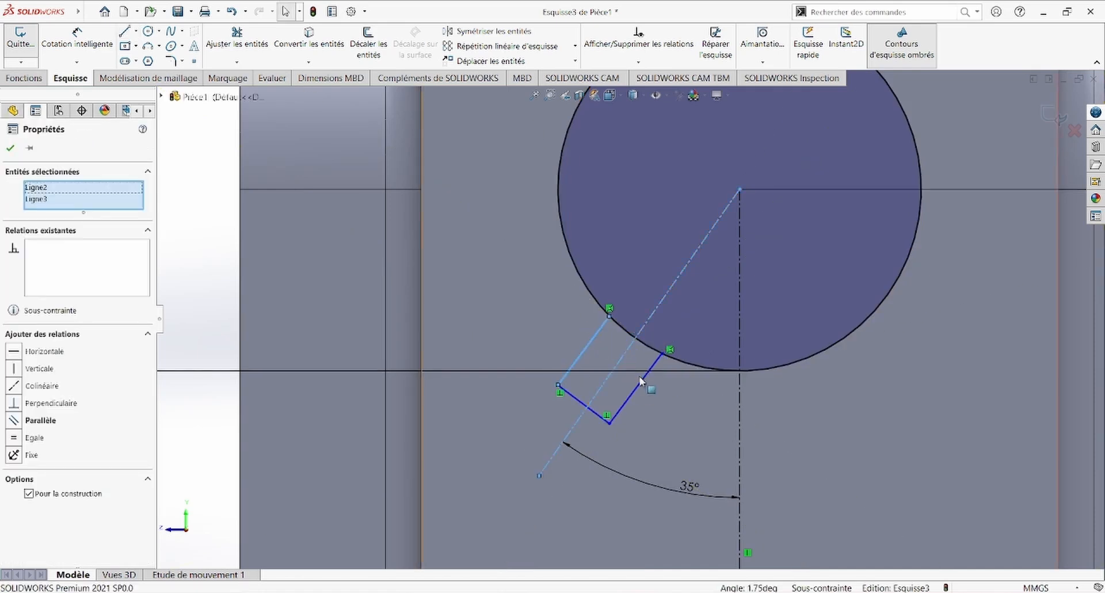
left_click(642, 378, "ctrl")
key("Escape")
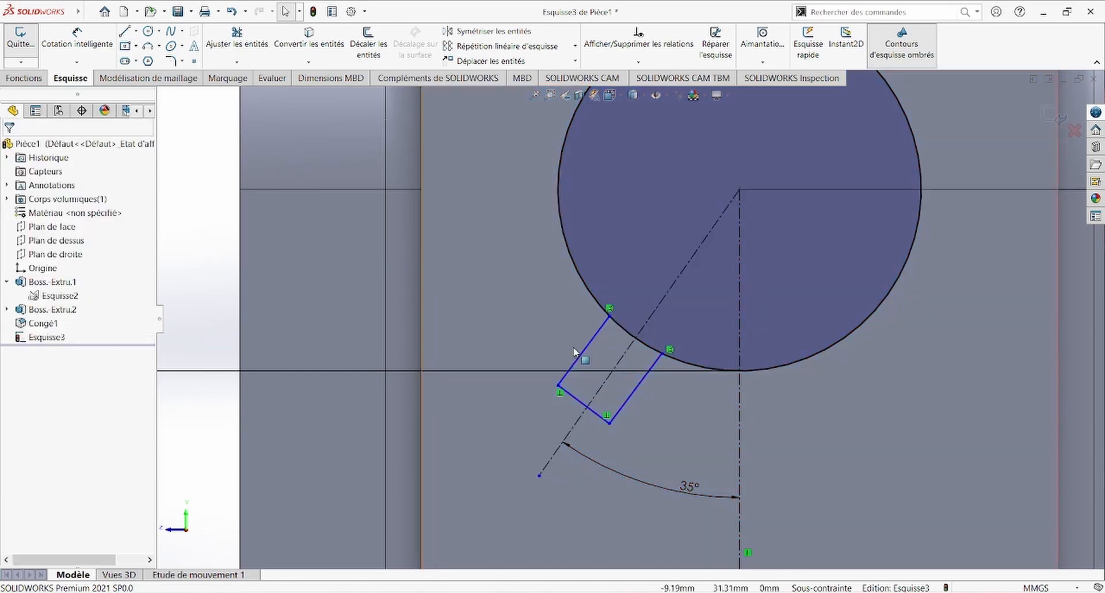
Make both long sides of the keyway outline parallel to the slanted construction line
left_click(584, 351)
left_click(623, 362, "ctrl")
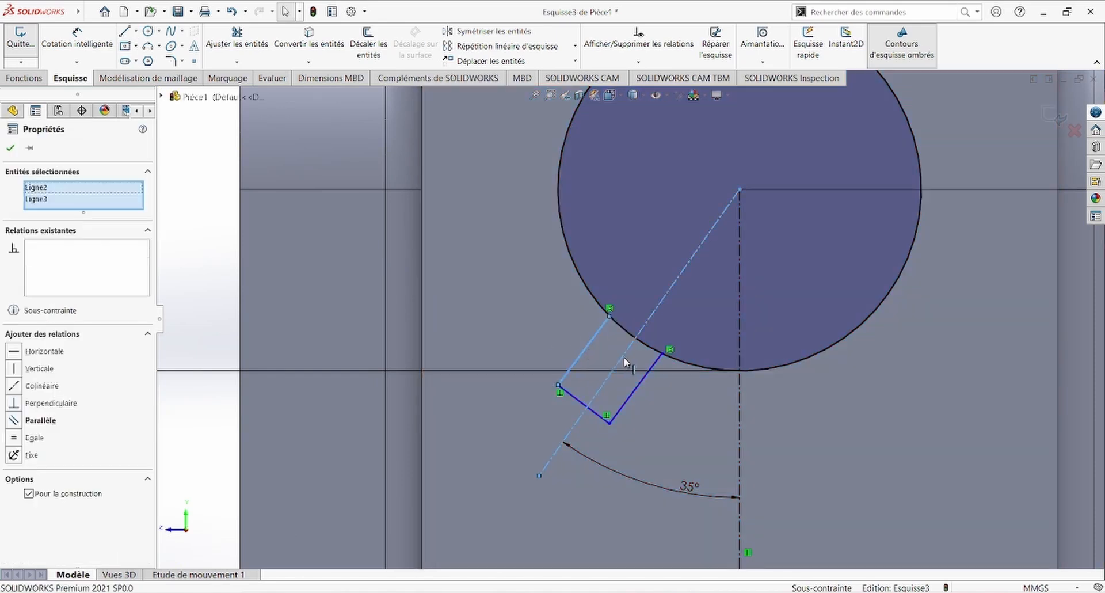
left_click(643, 380, "ctrl")
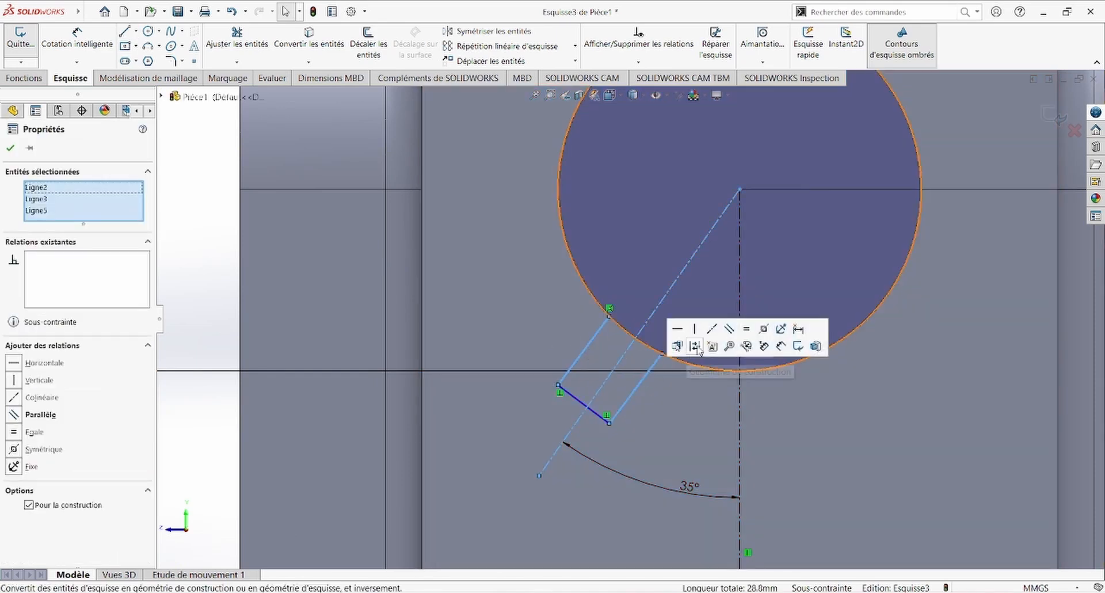
left_click(729, 328)
key("Escape")
Make the keyway's two long sides symmetric about the slanted construction line
left_click(595, 344)
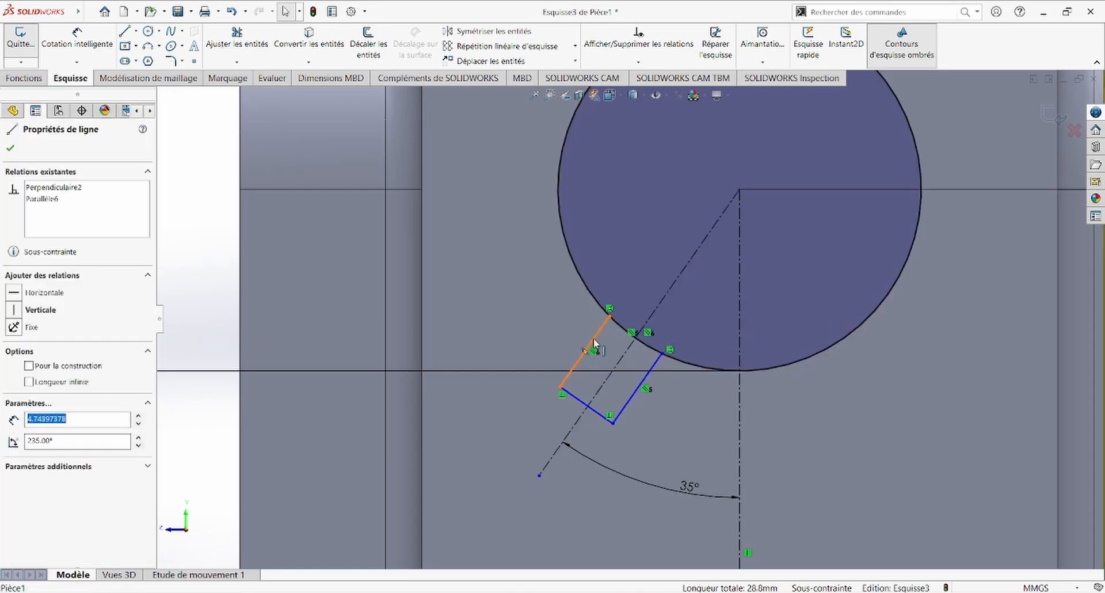
left_click(621, 357, "ctrl")
left_click(648, 375, "ctrl")
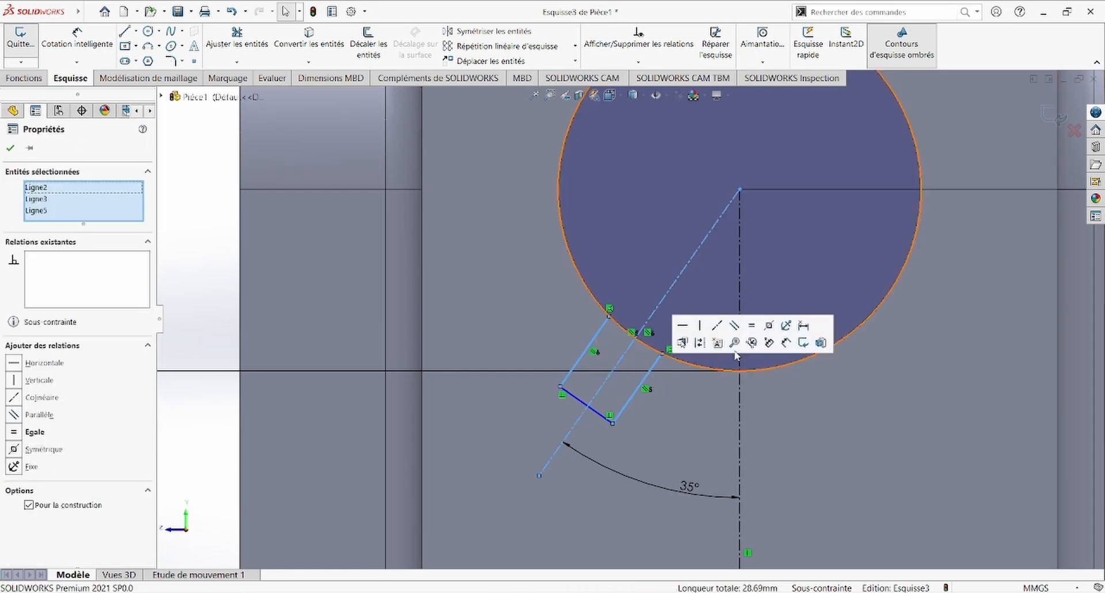
left_click(769, 326)
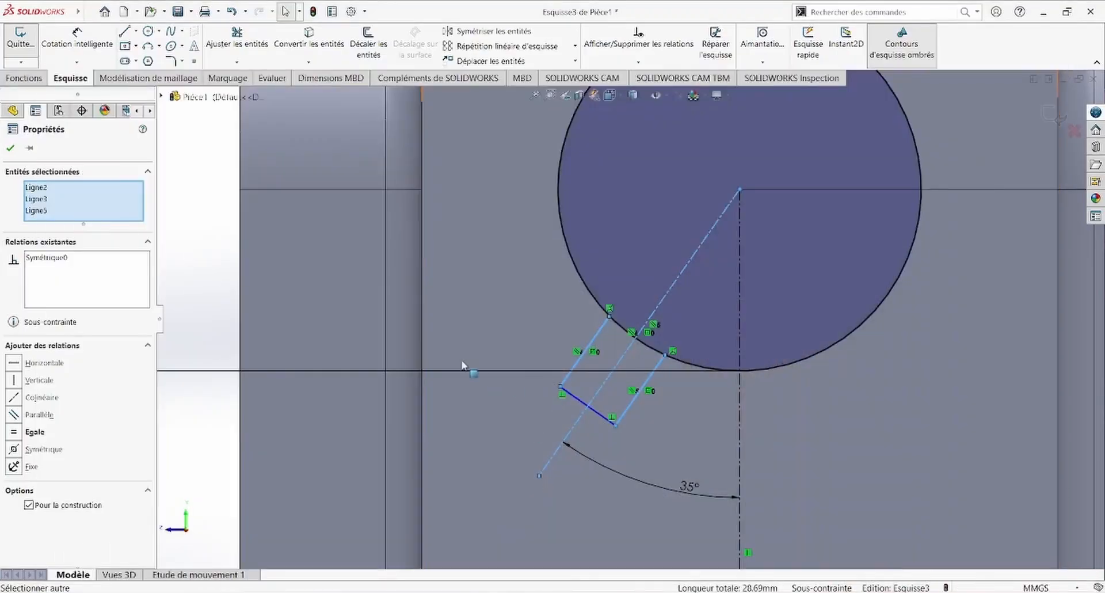
key("Escape")
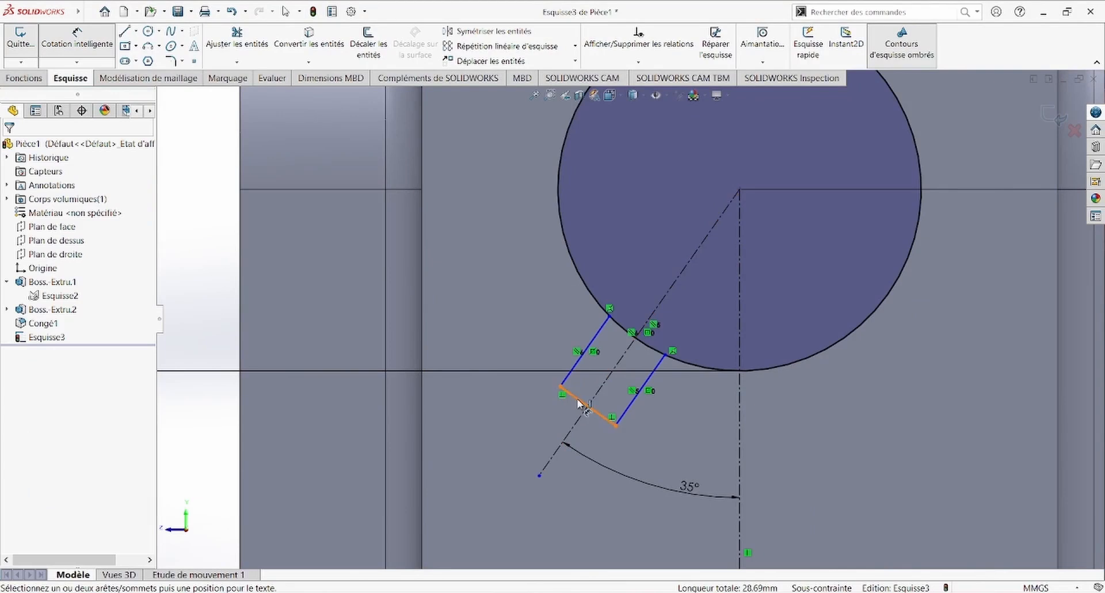
Dimension the keyway's closed end as 4 mm wide
left_click(580, 400)
left_click(547, 436)
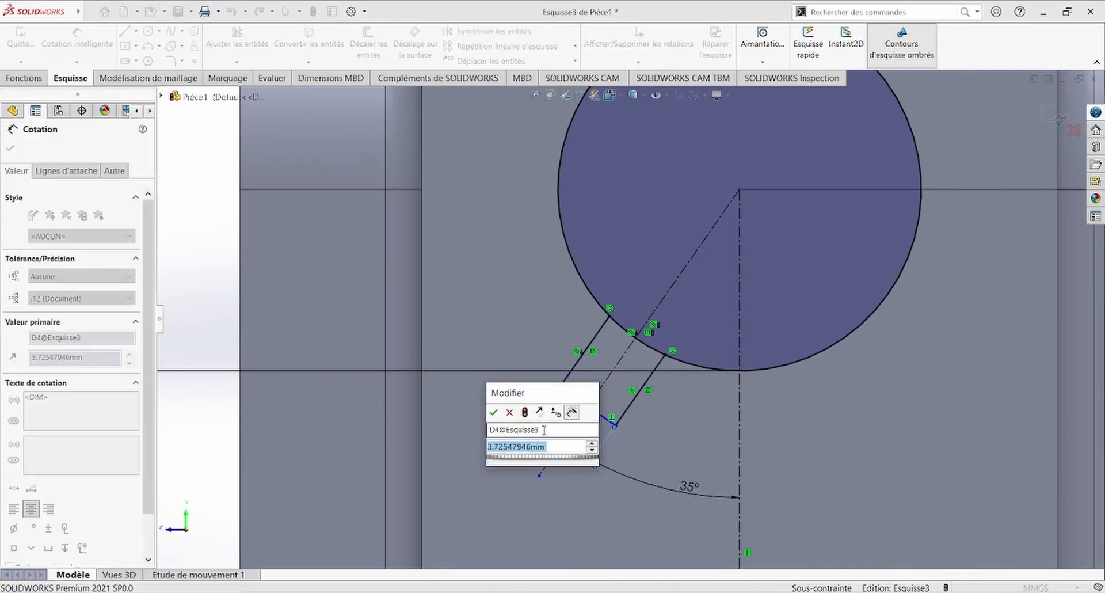
type("4")
key("Return")
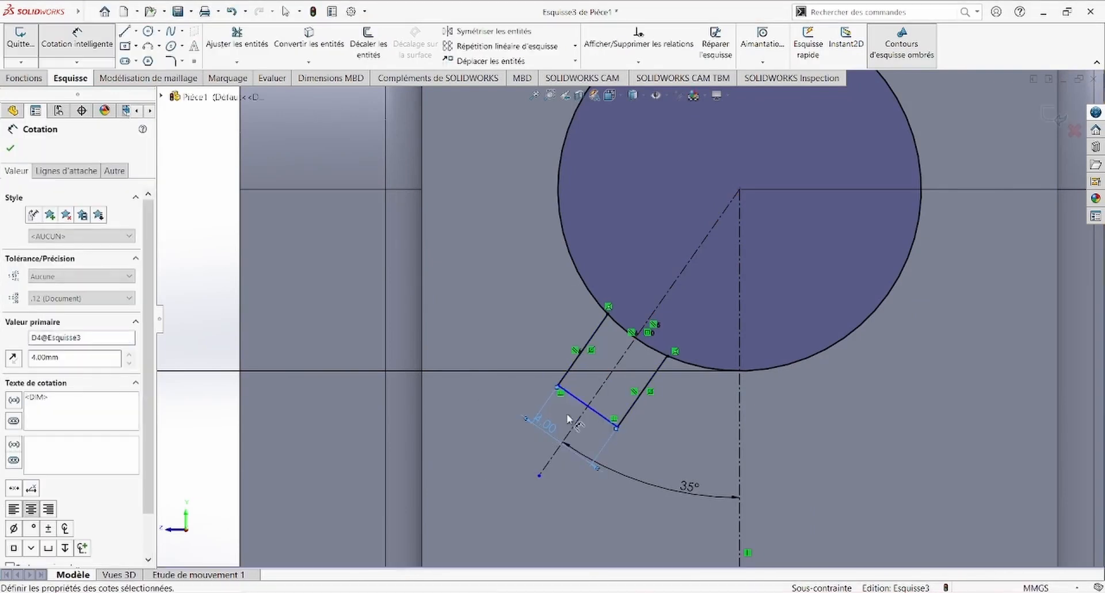
Dimension the long side of the keyway as 5 mm
left_click(575, 363)
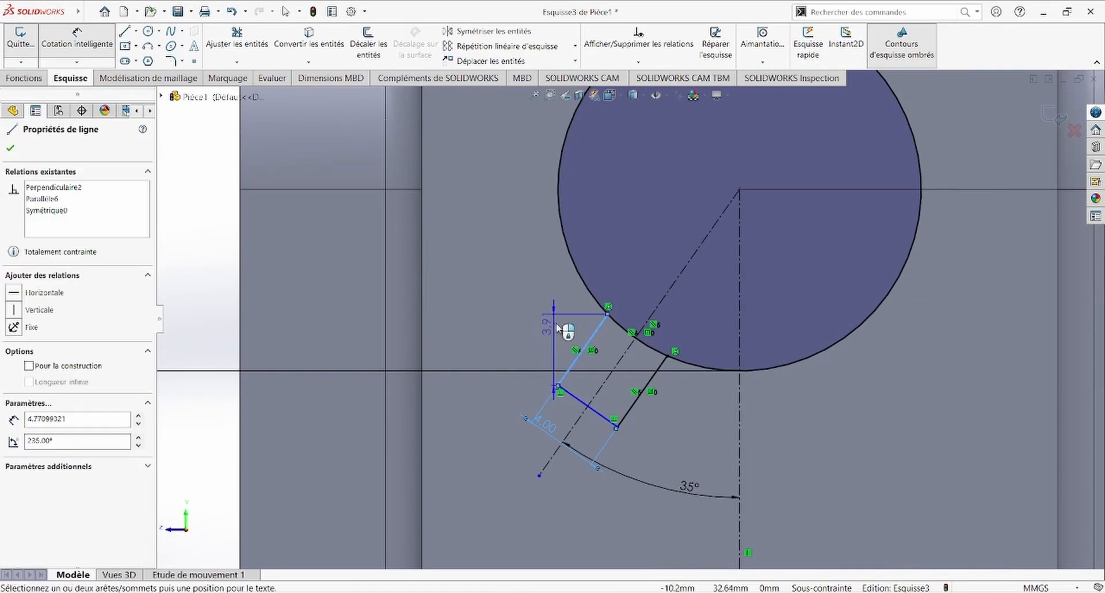
left_click(570, 326)
type("5")
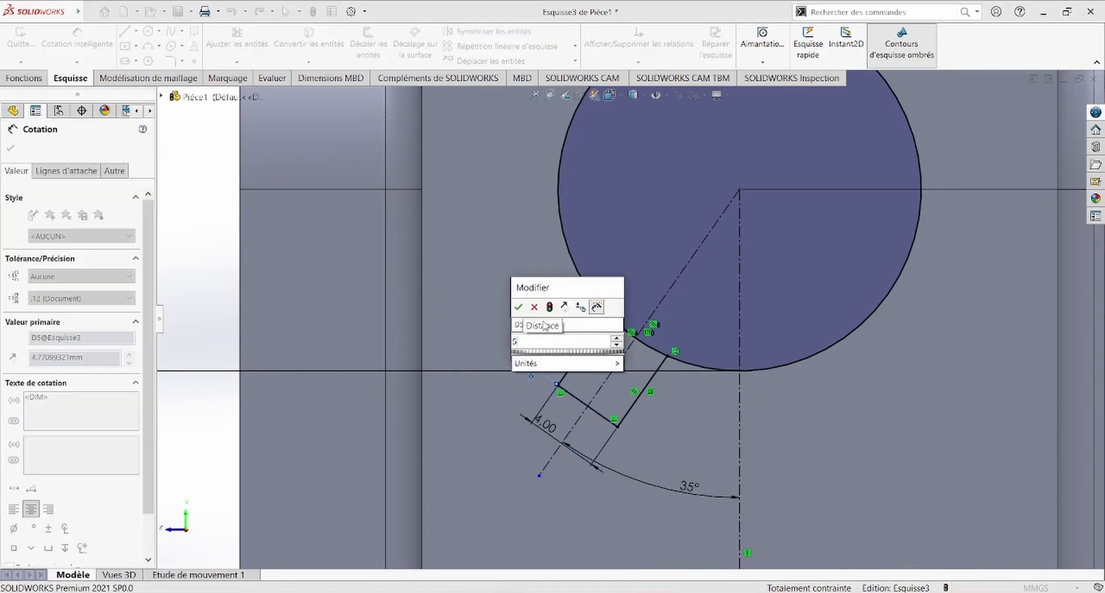
left_click(518, 308)
scroll(540, 319, "up", 3)
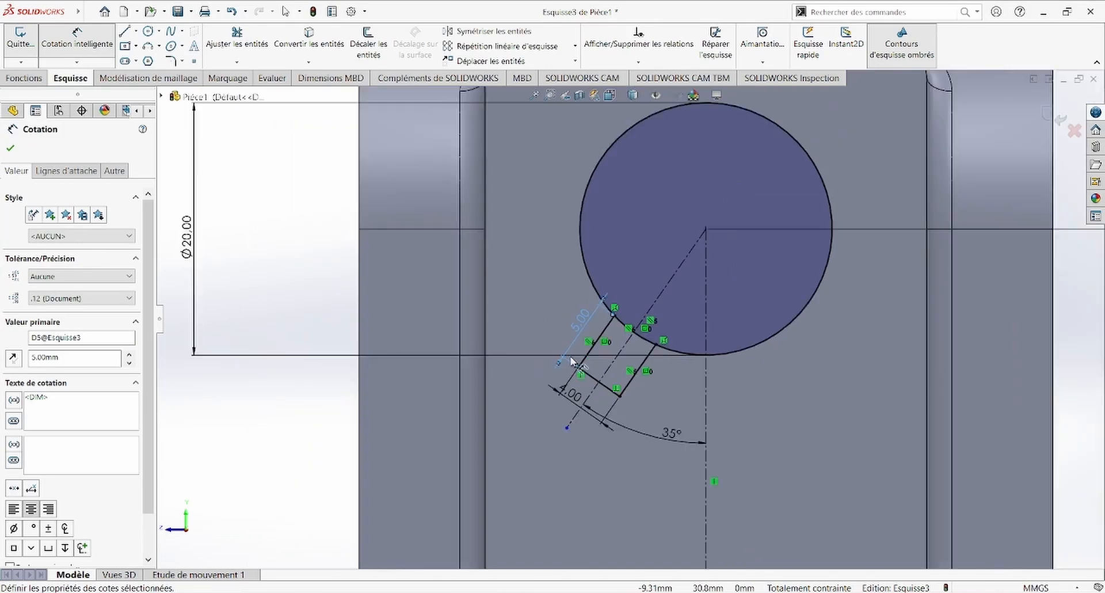
scroll(579, 362, "up", 2)
key("Escape")
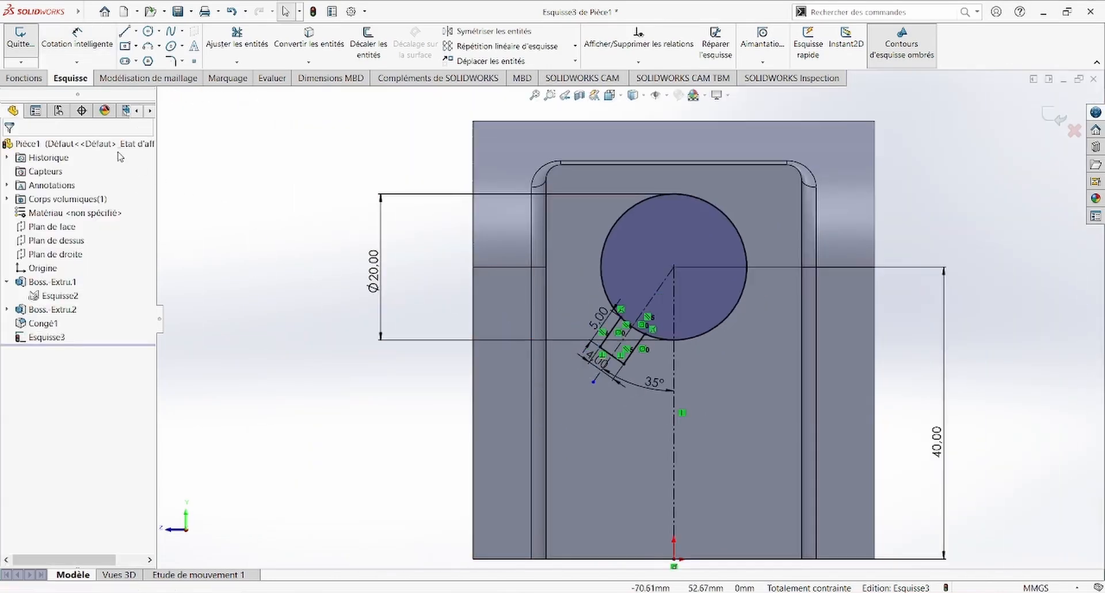
Cut the 20 mm circle region through all of the part with an extruded cut
left_click(24, 78)
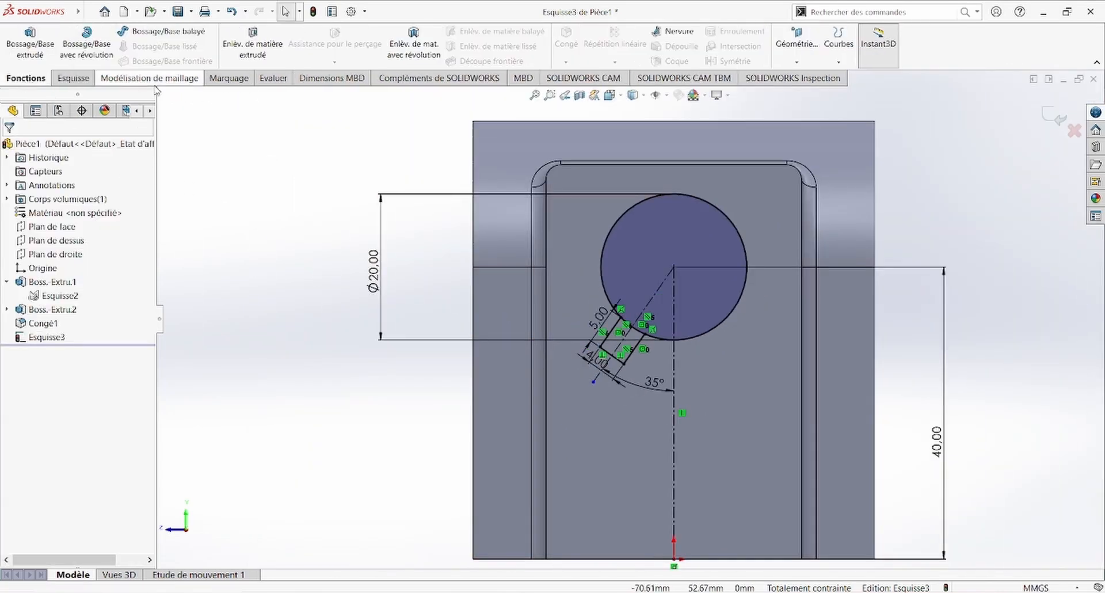
left_click(252, 44)
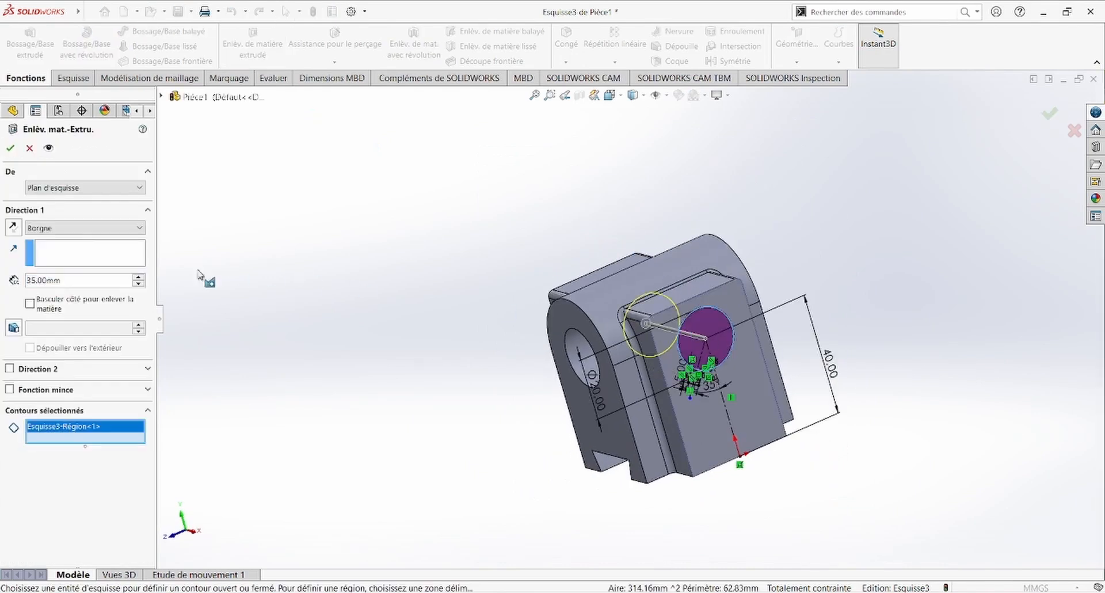
left_click(80, 230)
left_click(59, 242)
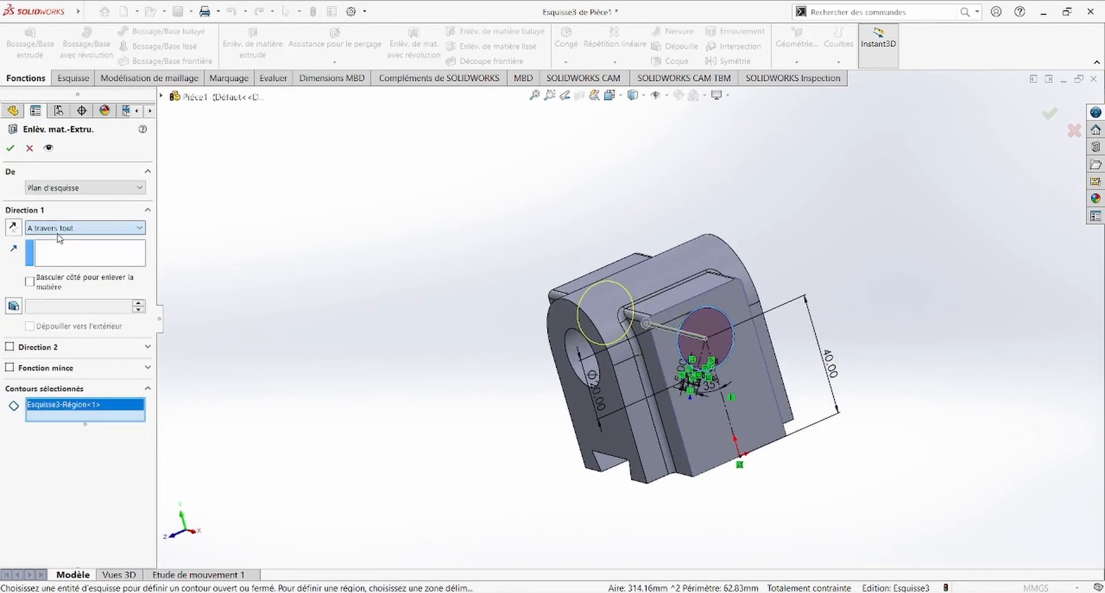
left_click(10, 148)
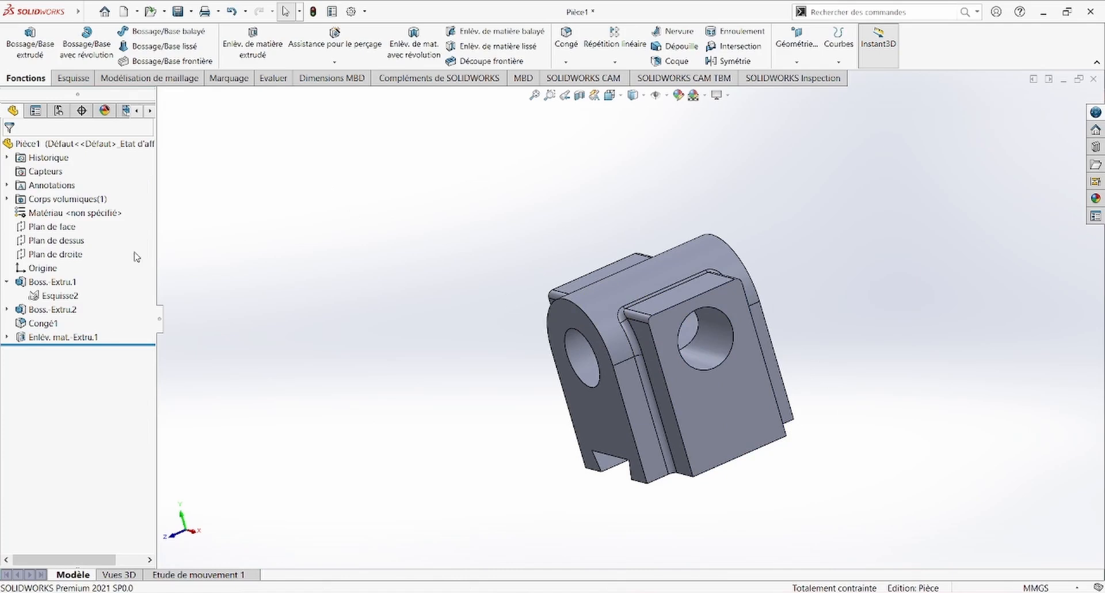
Cut the keyway region of the bore sketch 8 mm deep into the side block with a blind extruded cut
left_click(7, 336)
left_click(57, 350)
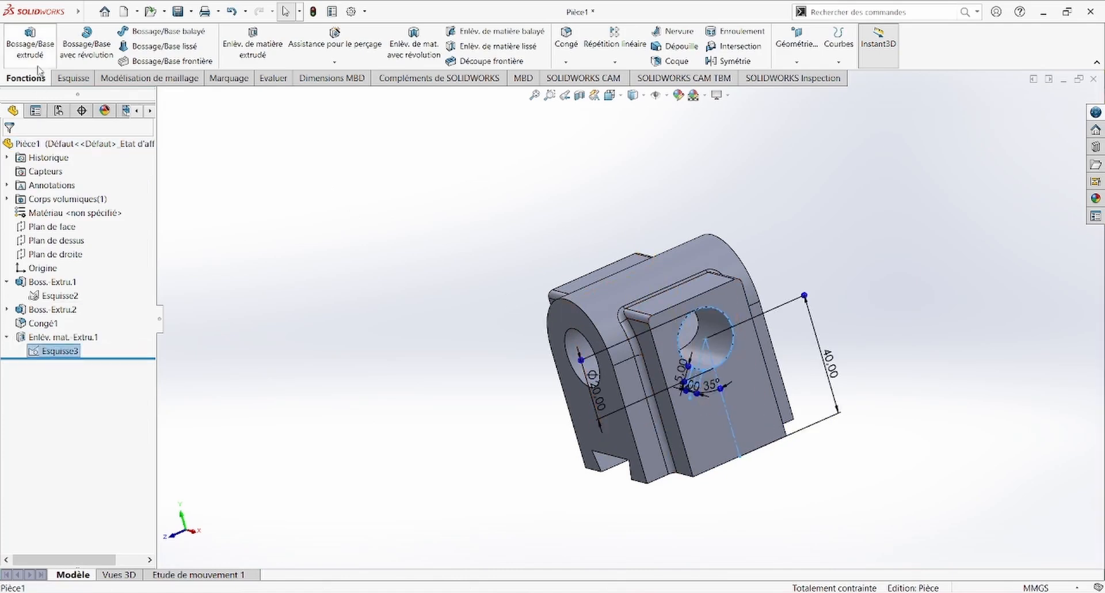
left_click(234, 57)
scroll(713, 384, "down", 8)
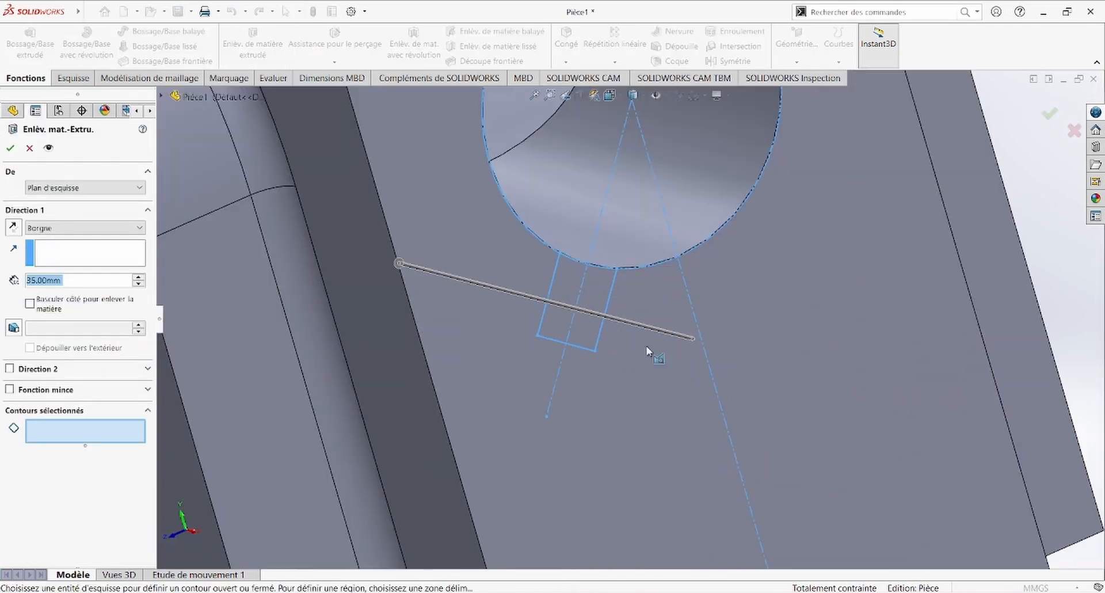
left_click(593, 337)
scroll(529, 341, "up", 6)
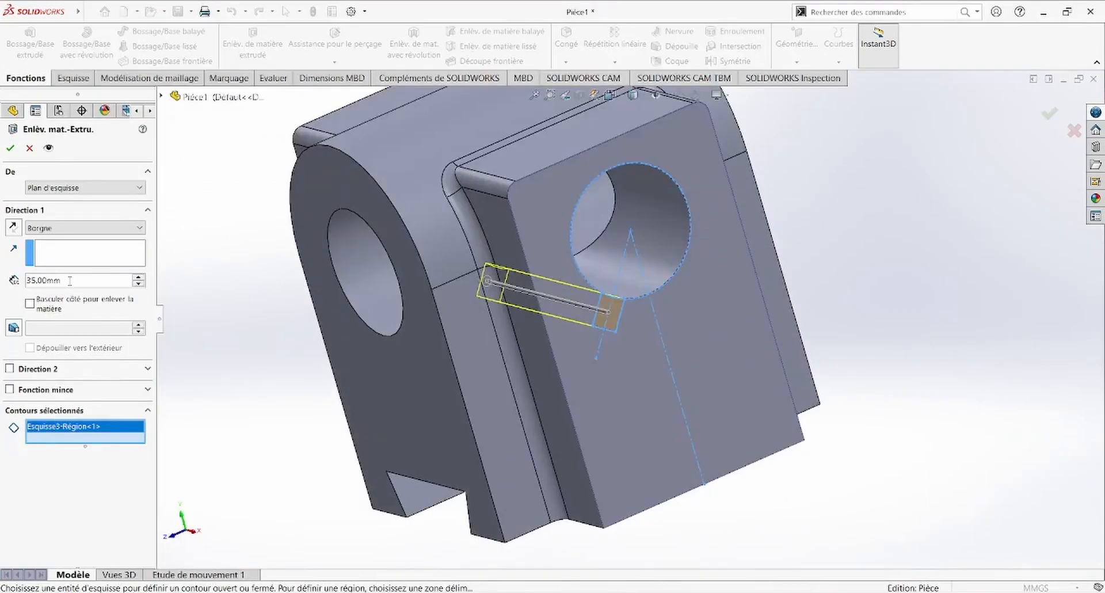
double_click(70, 280)
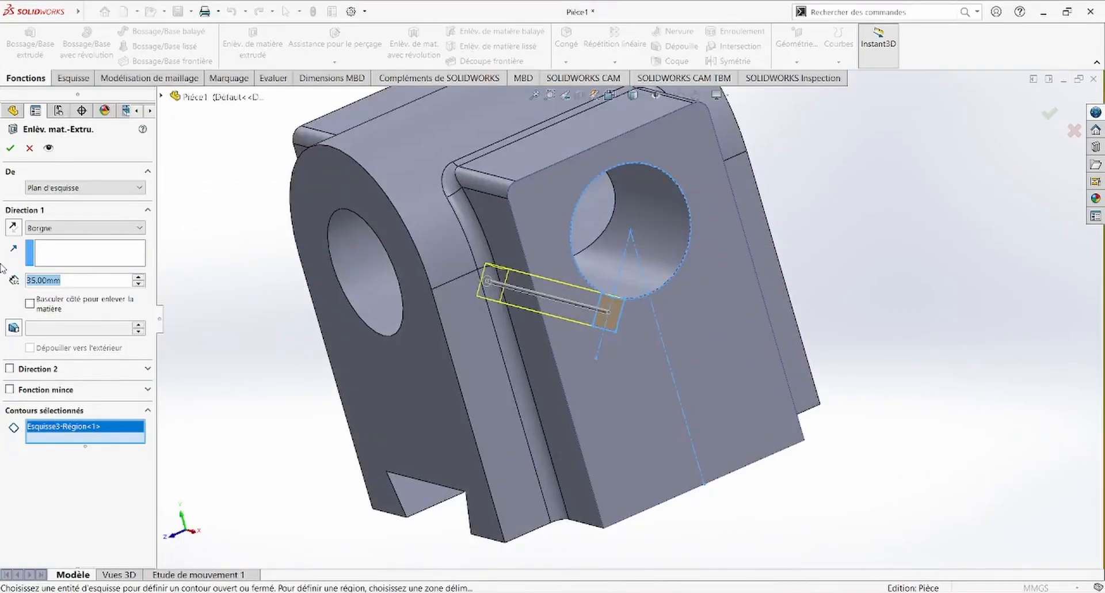
type("8")
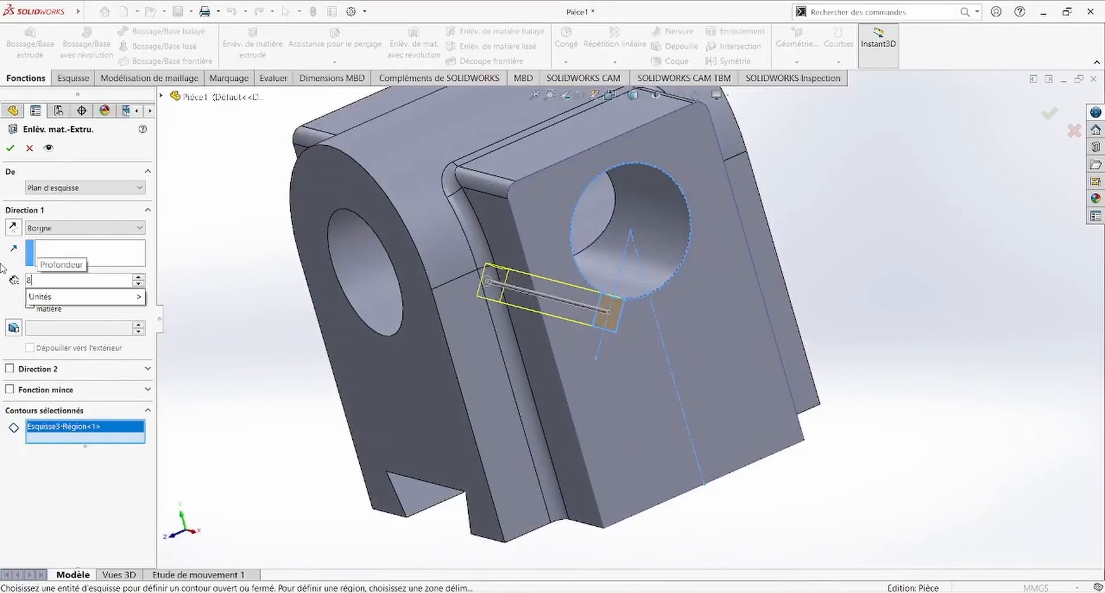
left_click(229, 288)
scroll(254, 294, "up", 1)
middle_click_drag(254, 294, 423, 304)
left_click(11, 148)
scroll(423, 304, "up", 2)
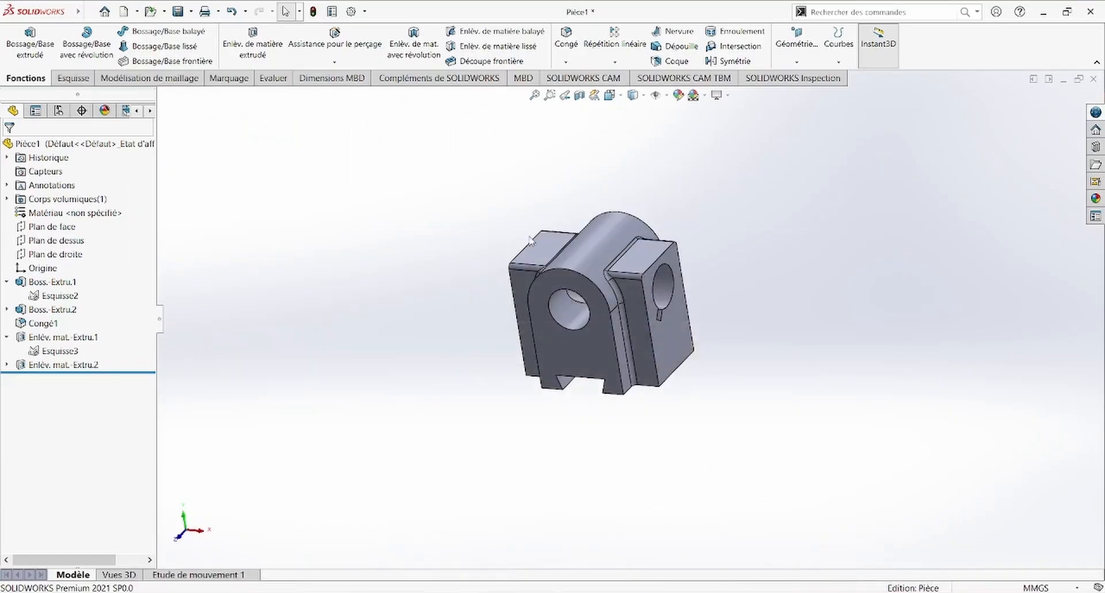
Apply a dark yellow colour from the standard palette to the whole part
middle_click_drag(662, 172, 685, 161)
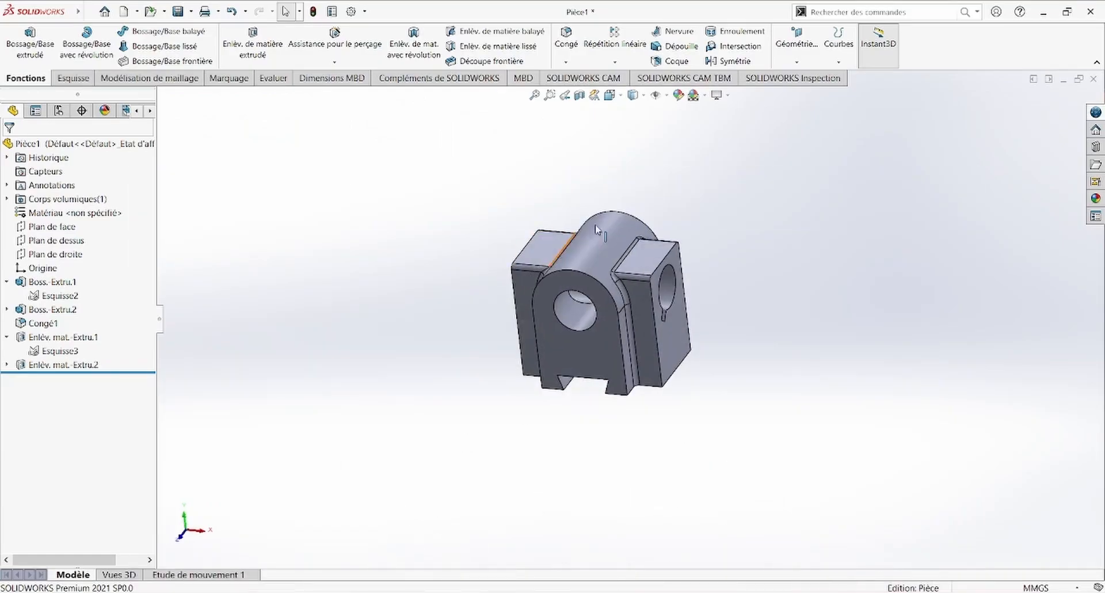
scroll(685, 162, "down", 2)
left_click(689, 98)
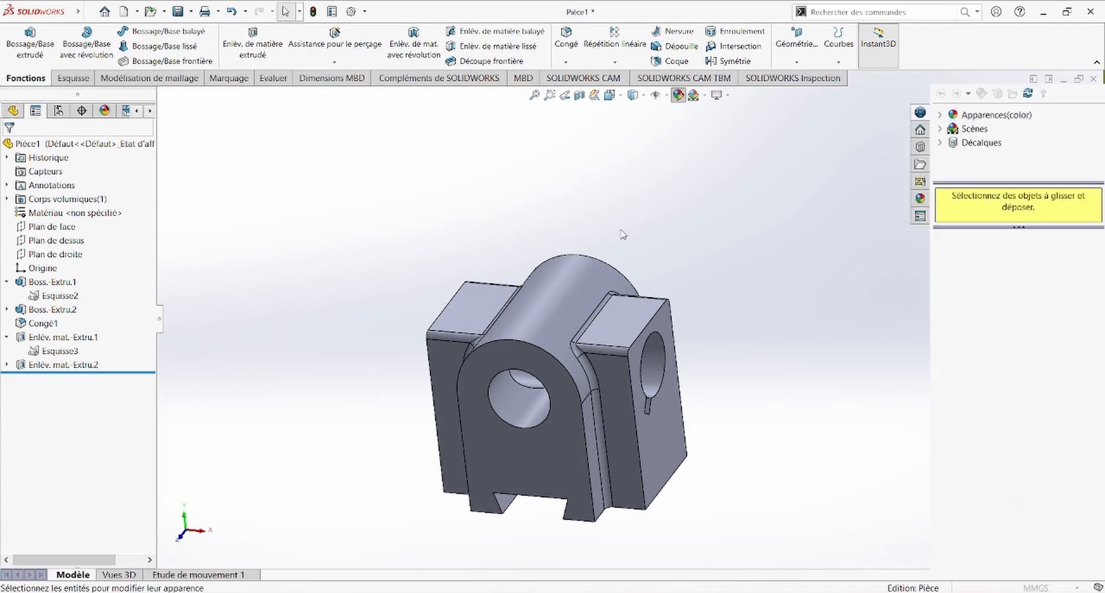
left_click(64, 440)
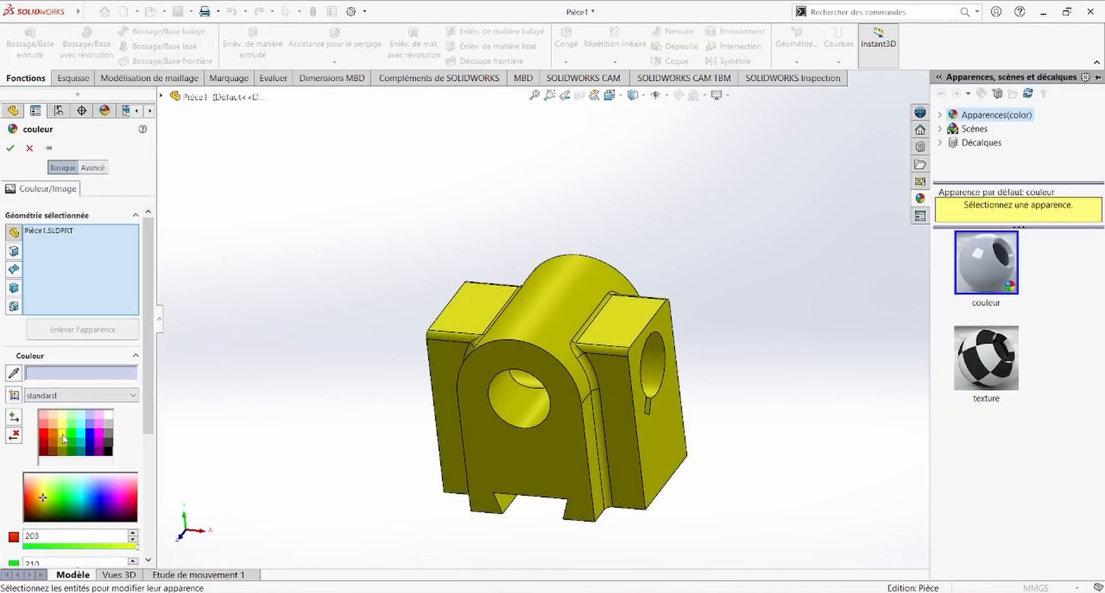
left_click(61, 440)
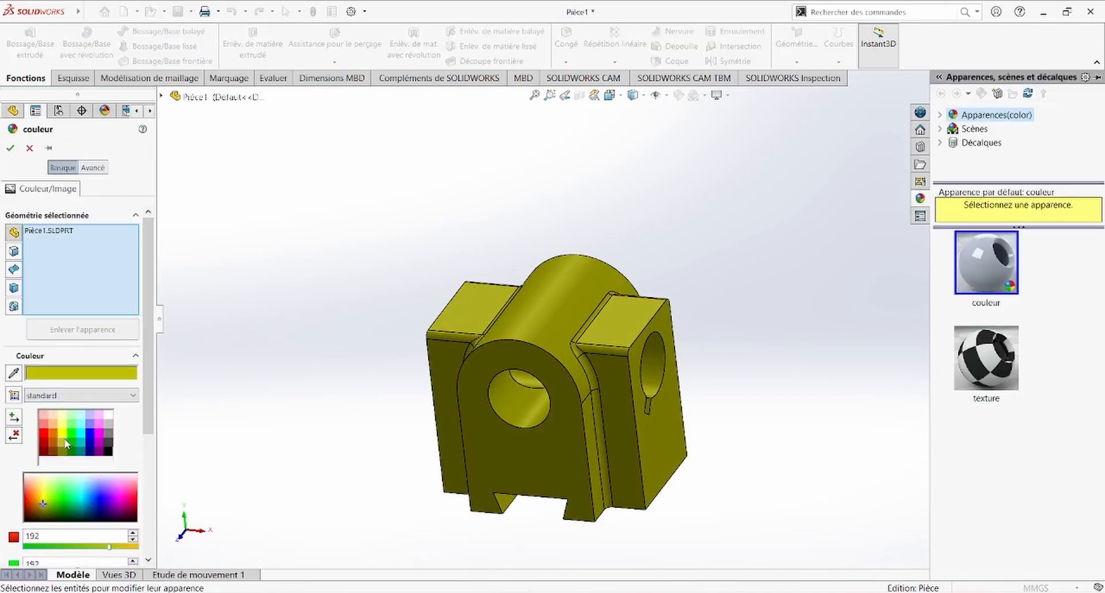
left_click(68, 441)
left_click(11, 149)
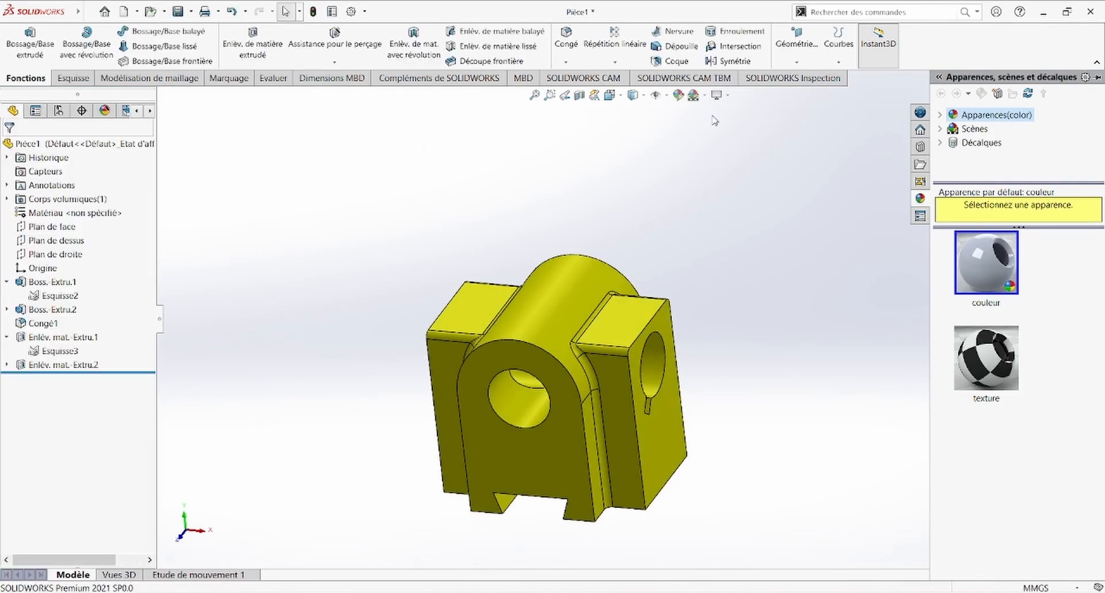
Change the scene to a plain white background
left_click(705, 95)
left_click(714, 131)
middle_click_drag(714, 134, 699, 259)
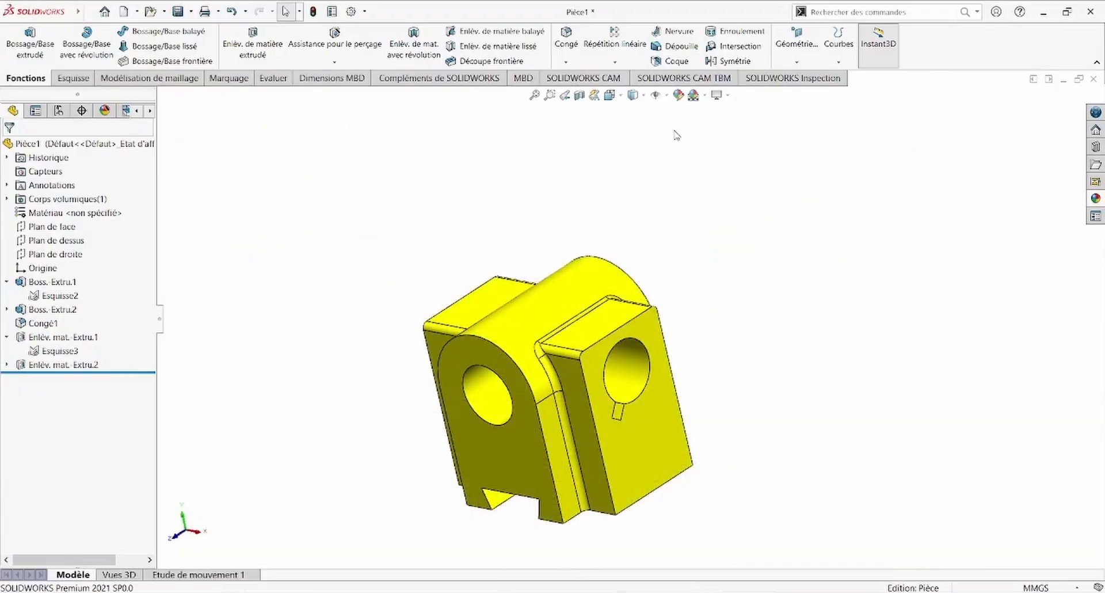
Select the inner faces of the front 20 mm bore and the side bore together
left_click(678, 95)
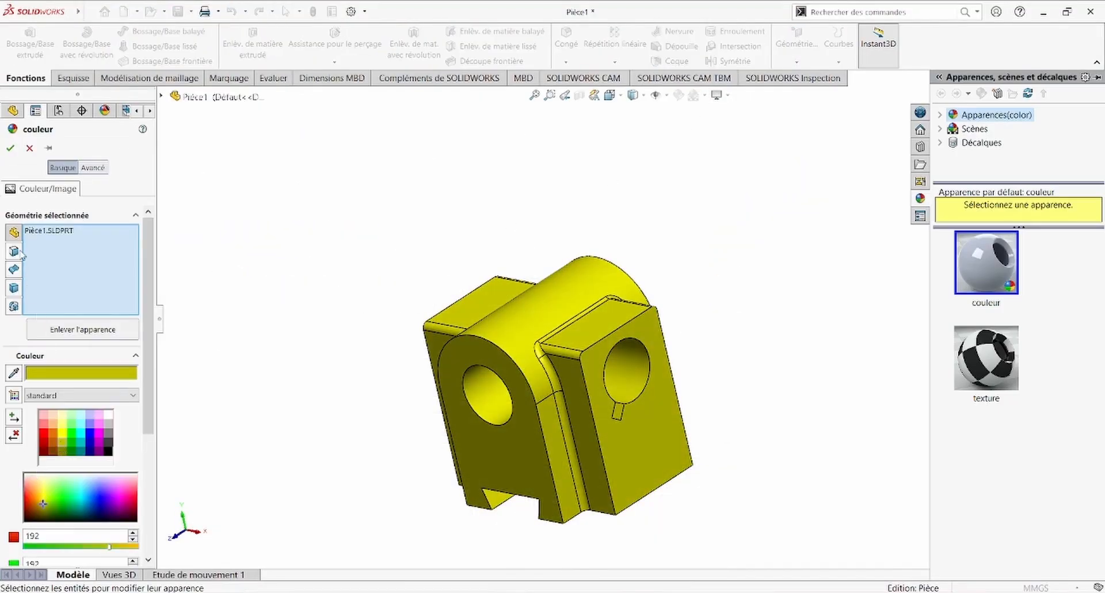
left_click(9, 148)
middle_click_drag(298, 189, 349, 176)
scroll(582, 390, "down", 3)
left_click(585, 387)
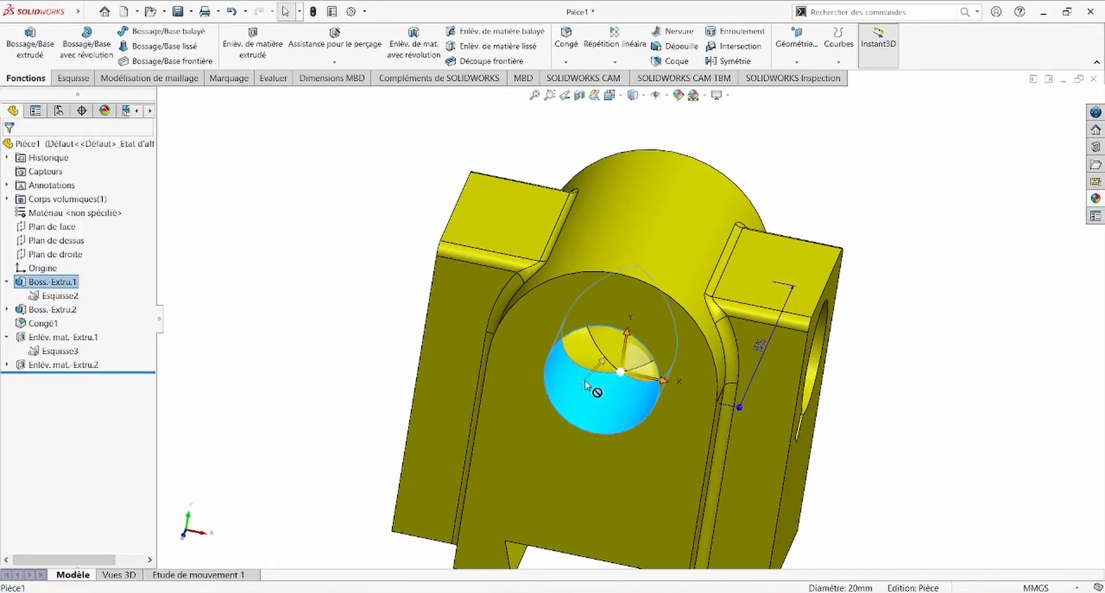
scroll(681, 374, "up", 1)
middle_click_drag(763, 374, 699, 374)
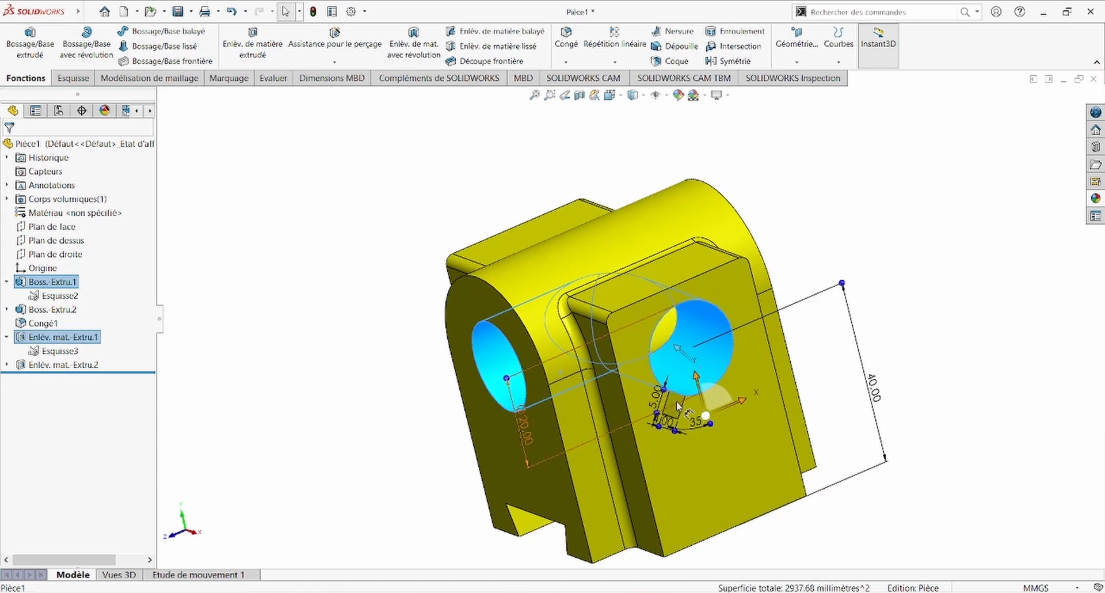
Add the wall faces of the angled keyway to the face selection
left_click(677, 409)
scroll(662, 406, "down", 5)
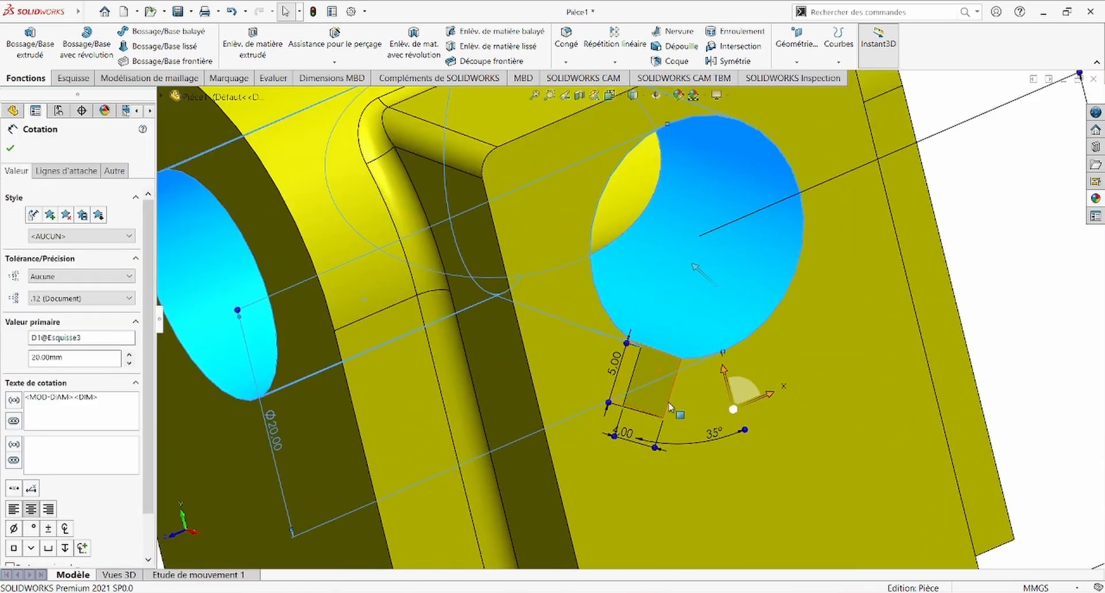
left_click(645, 334, "ctrl")
scroll(647, 361, "up", 7)
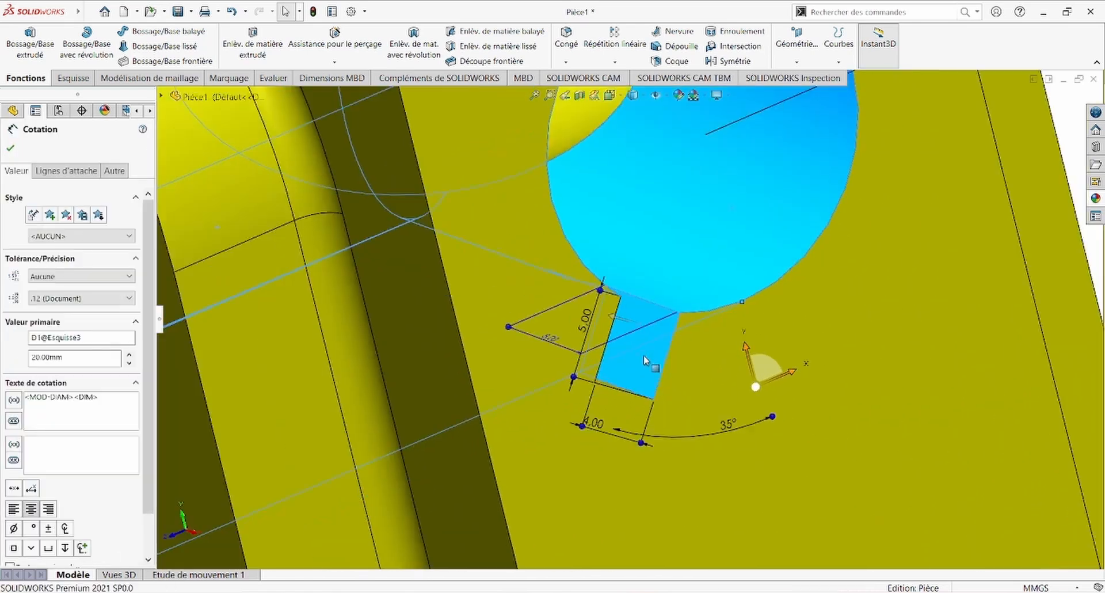
middle_click_drag(647, 361, 602, 369)
scroll(577, 358, "down", 5)
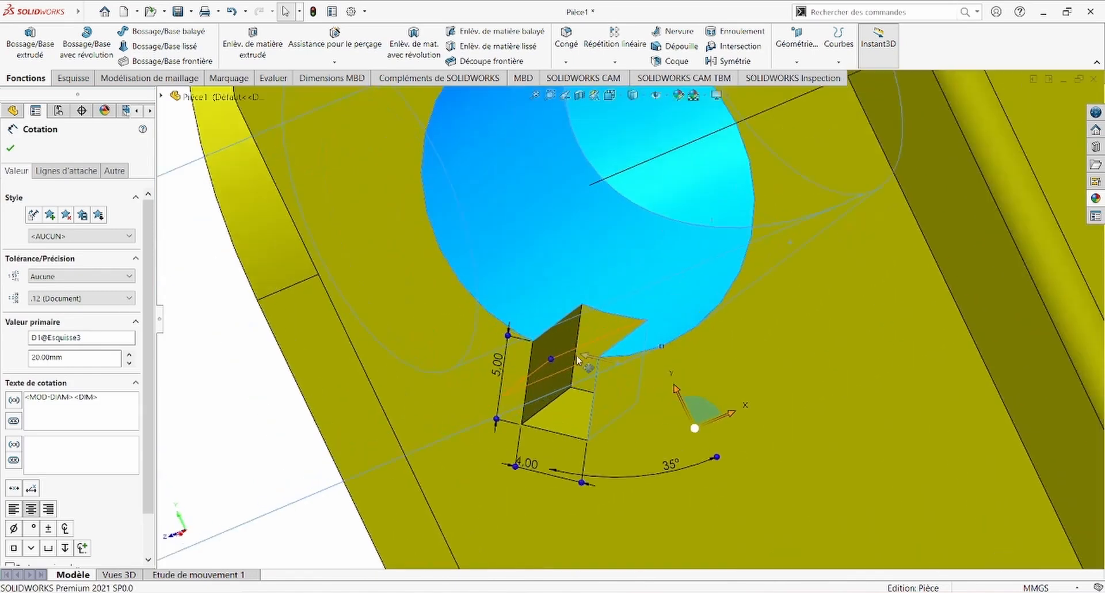
left_click(599, 341, "ctrl")
left_click(602, 338, "ctrl")
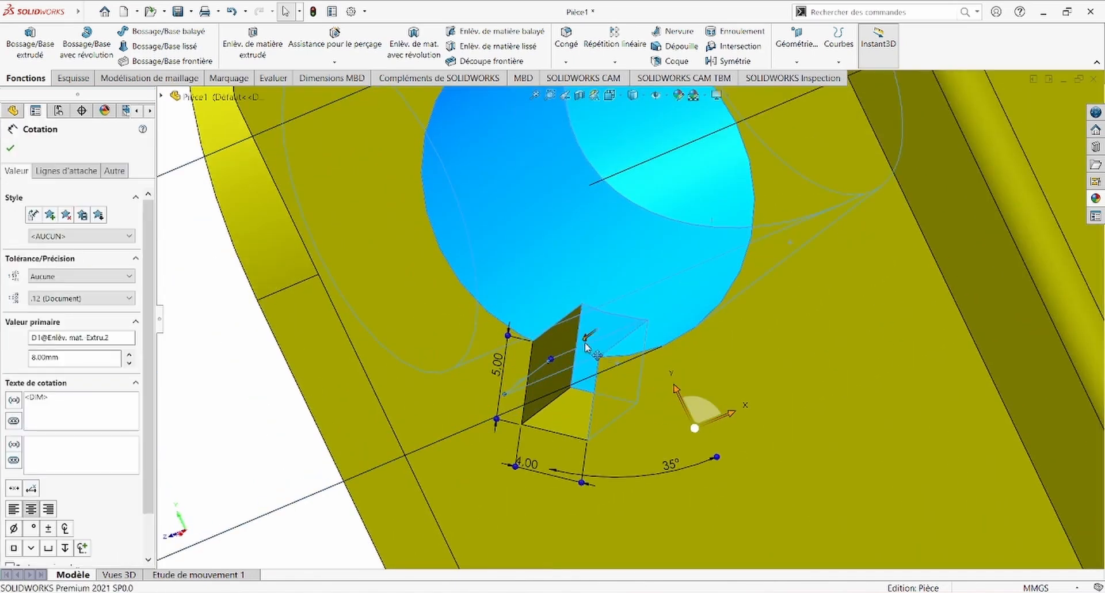
scroll(565, 414, "up", 8)
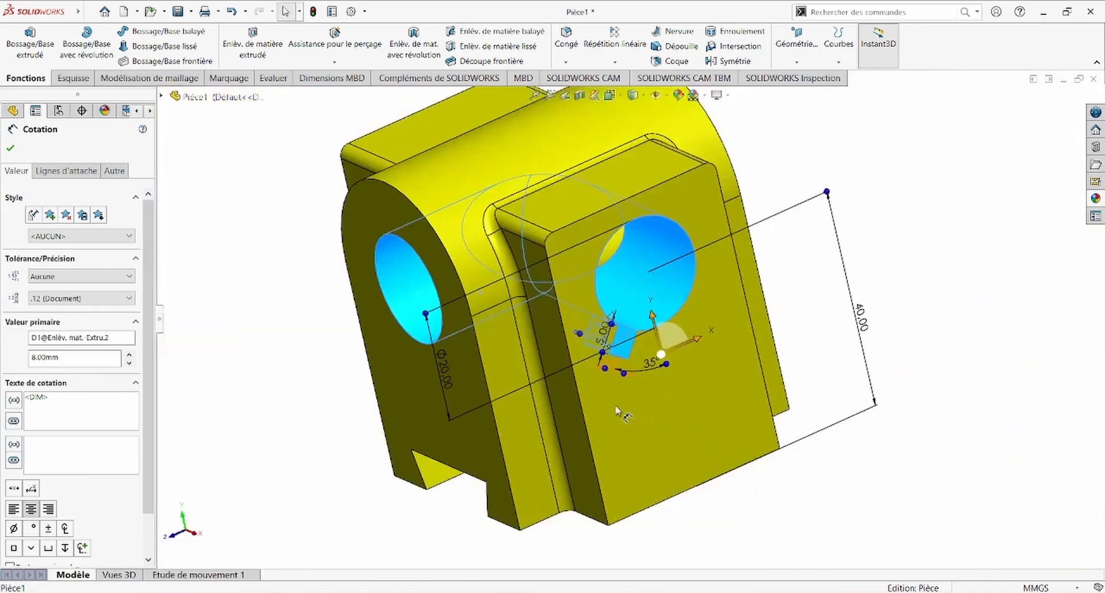
Add the remaining inner faces of the two crossing bores to the face selection
middle_click_drag(567, 406, 606, 409)
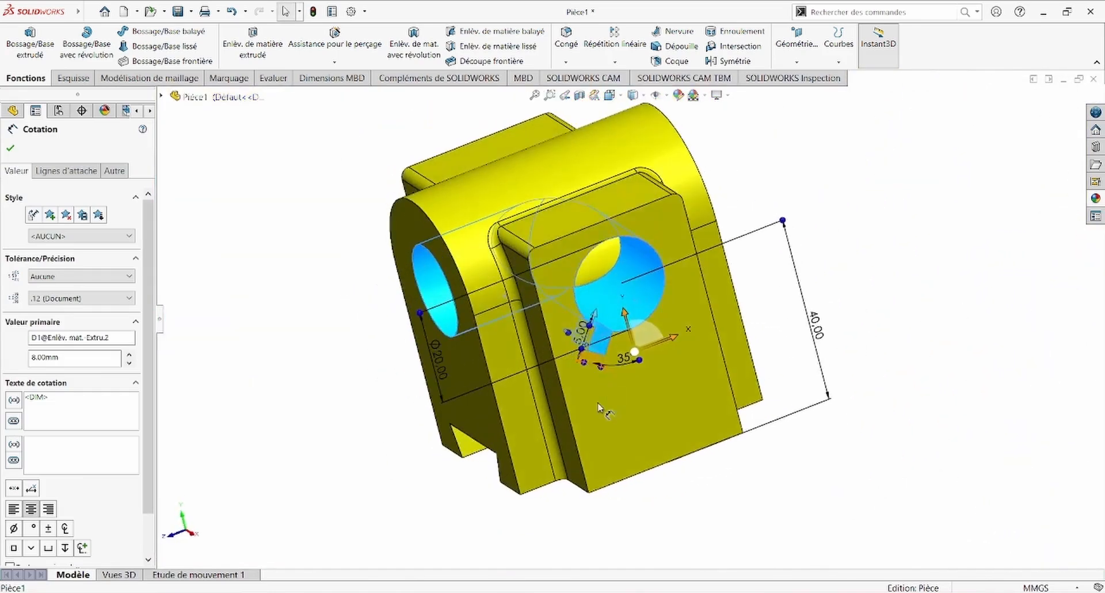
scroll(602, 323, "down", 3)
left_click(606, 238, "ctrl")
scroll(452, 337, "up", 1)
middle_click_drag(452, 337, 493, 356)
scroll(321, 297, "up", 2)
scroll(323, 298, "up", 2)
scroll(493, 355, "down", 8)
middle_click_drag(536, 283, 520, 262)
scroll(520, 262, "up", 3)
scroll(527, 271, "up", 4)
middle_click_drag(561, 310, 430, 298)
scroll(627, 248, "down", 4)
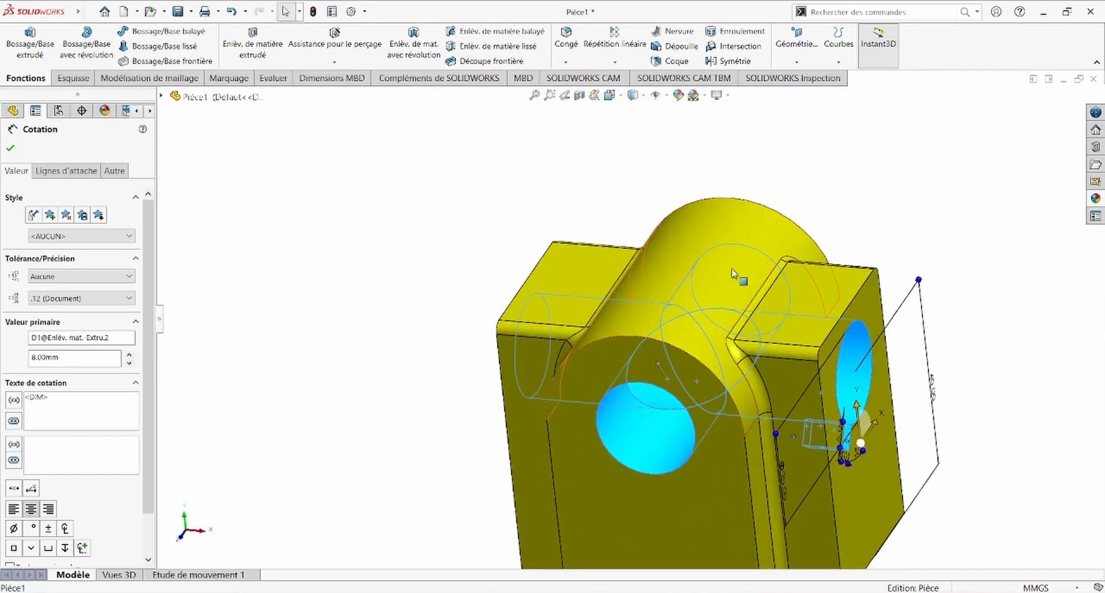
Apply the default light grey colour to the selected bore and keyway faces, and collapse the appearances pane
left_click(679, 100)
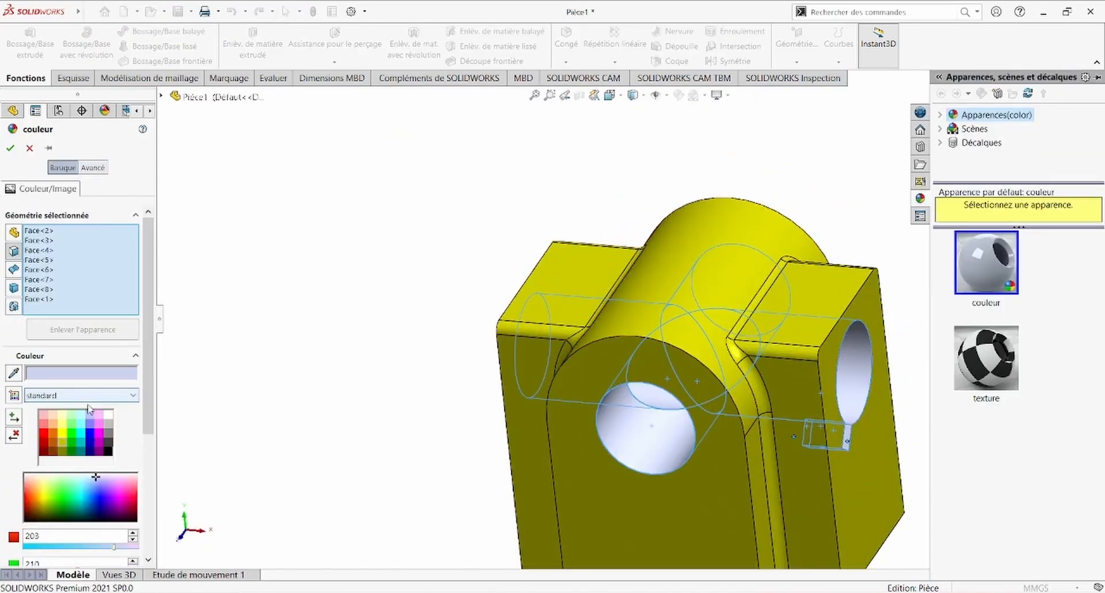
left_click(10, 148)
scroll(370, 340, "up", 3)
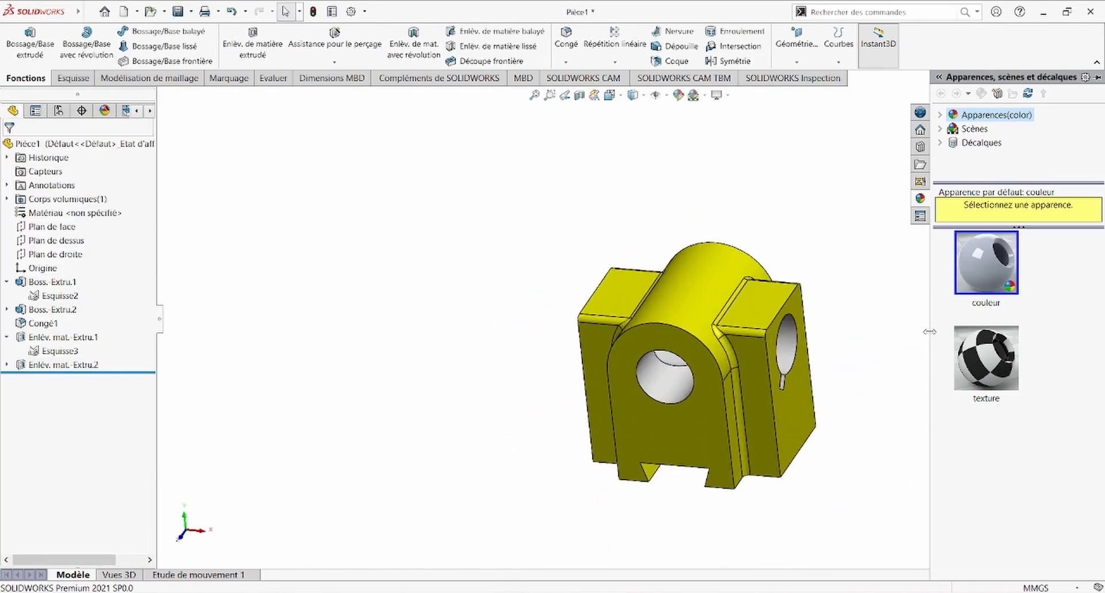
left_click_drag(929, 332, 1101, 380)
Examine the finished part from several angles and compare it with the part 102 reference drawing in the image viewer
middle_click_drag(827, 393, 587, 512)
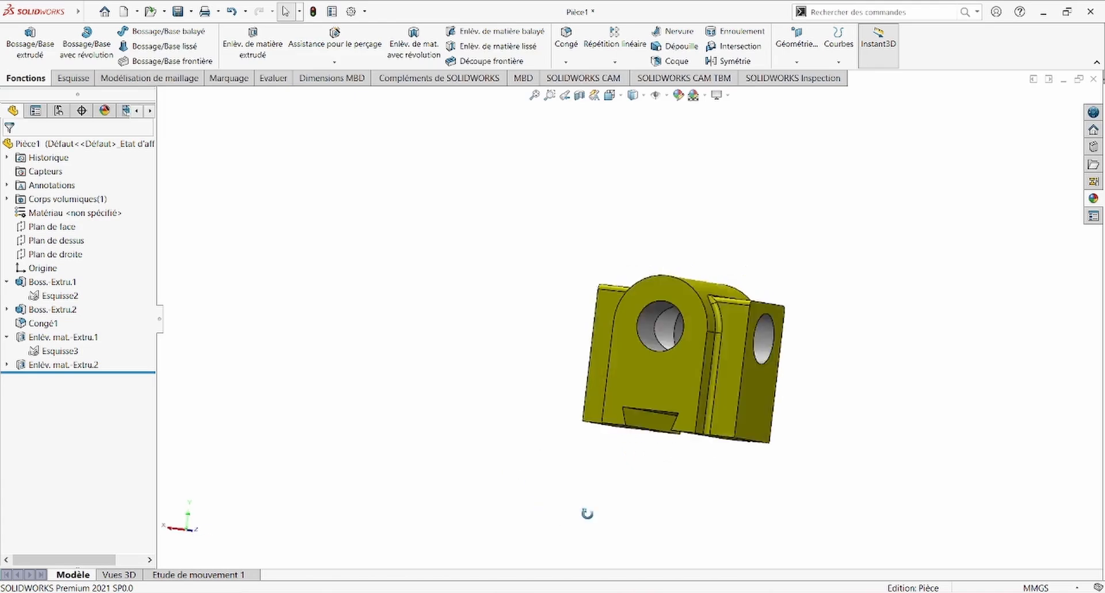
scroll(785, 368, "down", 5)
scroll(730, 378, "up", 2)
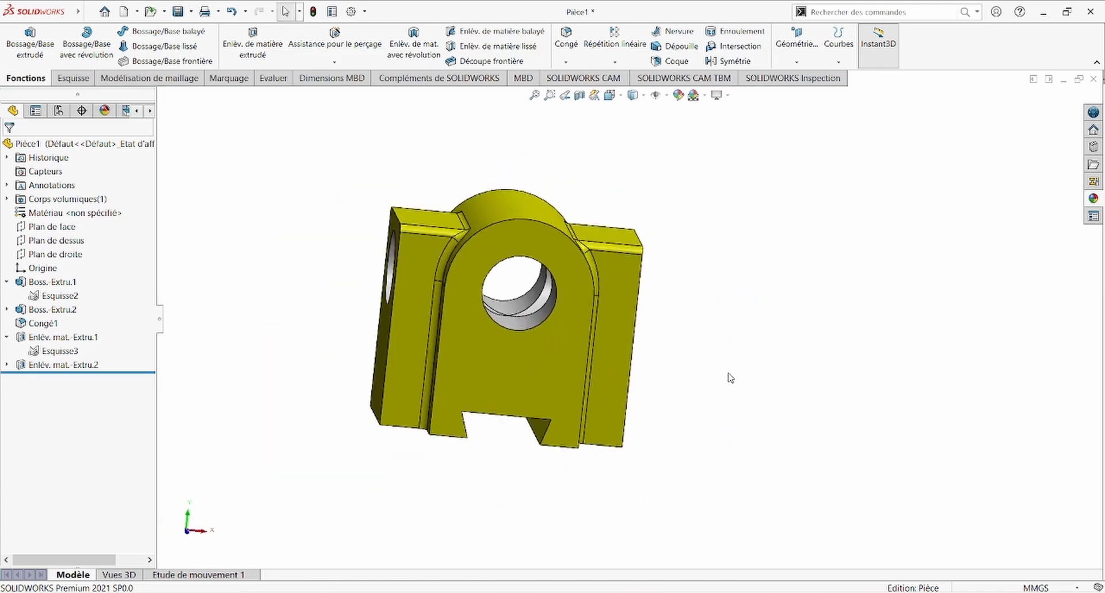
middle_click_drag(730, 378, 552, 520)
key("alt+Tab")
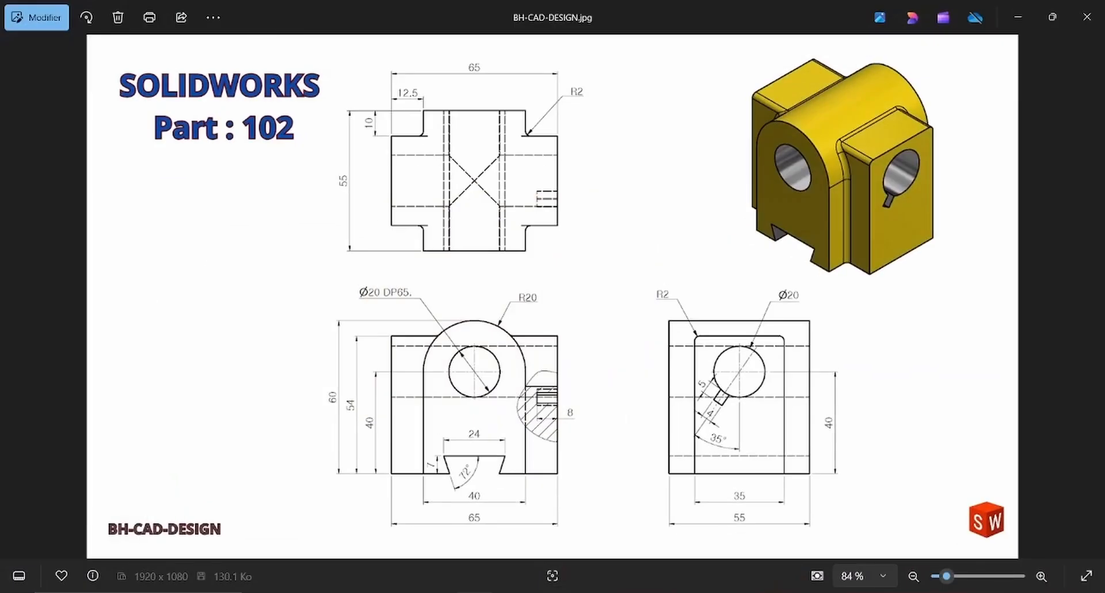
key("alt+Tab")
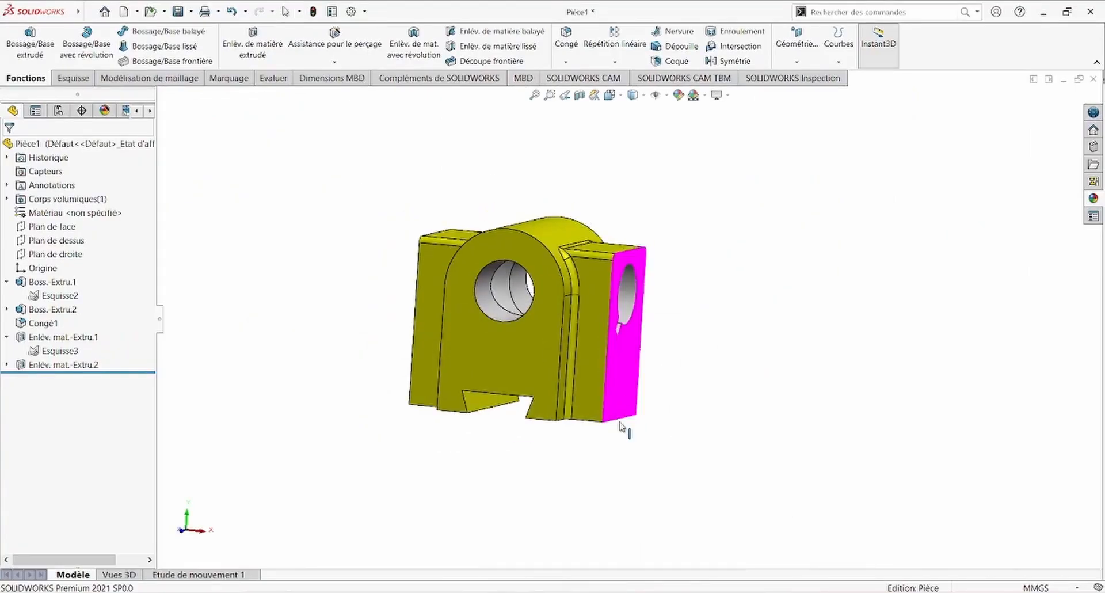
key("f")
scroll(872, 254, "up", 2)
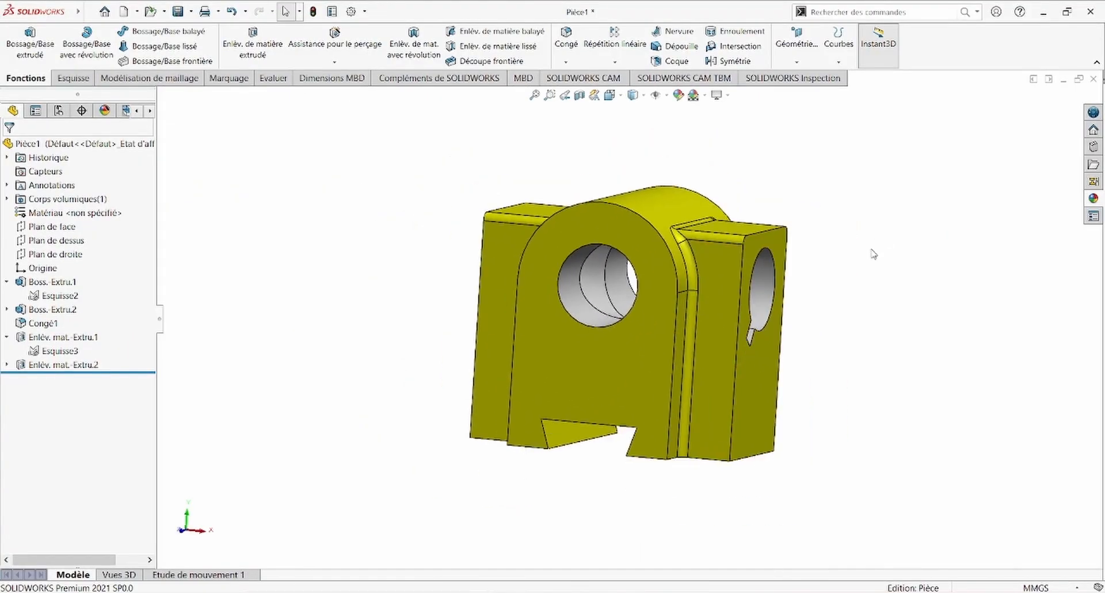
middle_click_drag(841, 302, 820, 322)
scroll(825, 307, "up", 2)
scroll(826, 306, "down", 2)
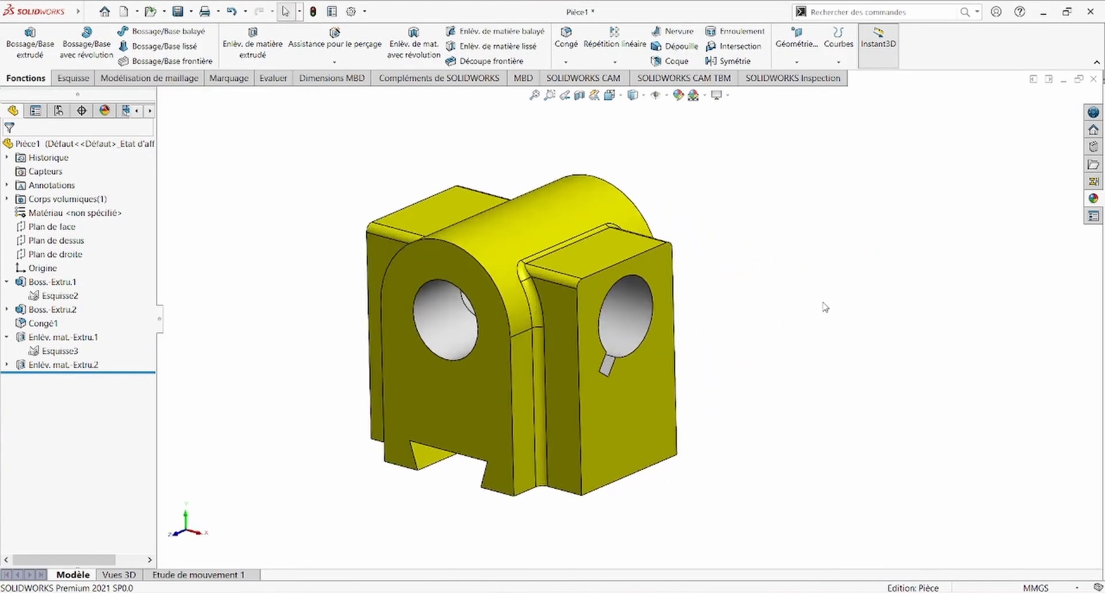